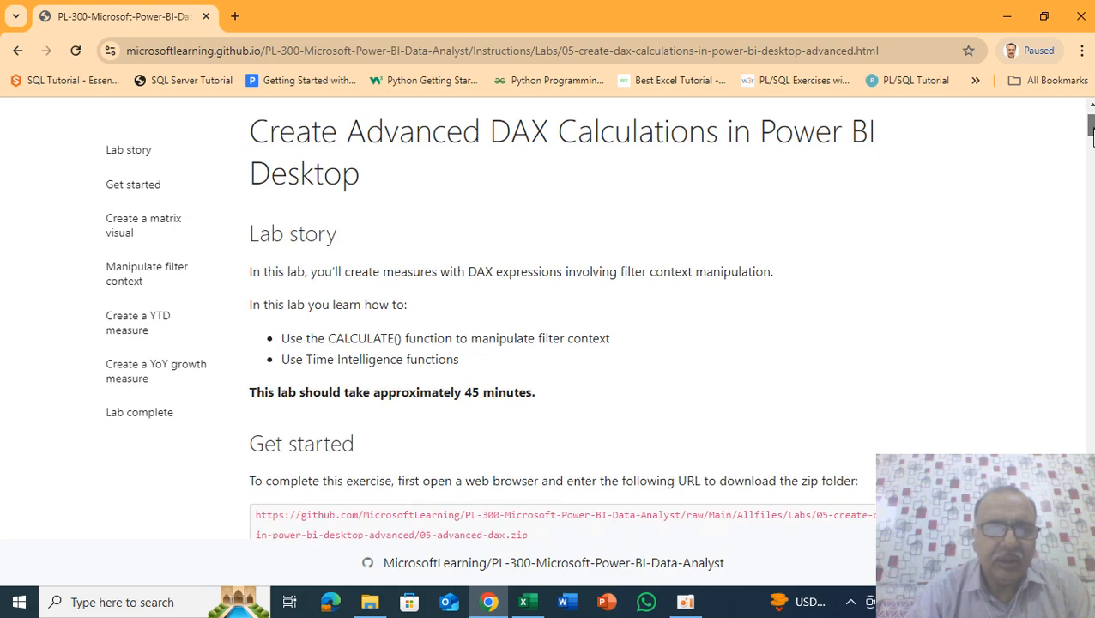
Read the lab's Get started instructions for the required folder and starter file
{"action": "scroll", "coordinate": [1092, 135], "scroll_direction": "down", "scroll_amount": 2}
{"action": "scroll", "coordinate": [1093, 134], "scroll_direction": "down", "scroll_amount": 1}
{"action": "scroll", "coordinate": [1093, 135], "scroll_direction": "up", "scroll_amount": 1}
{"action": "scroll", "coordinate": [1093, 134], "scroll_direction": "down", "scroll_amount": 1}
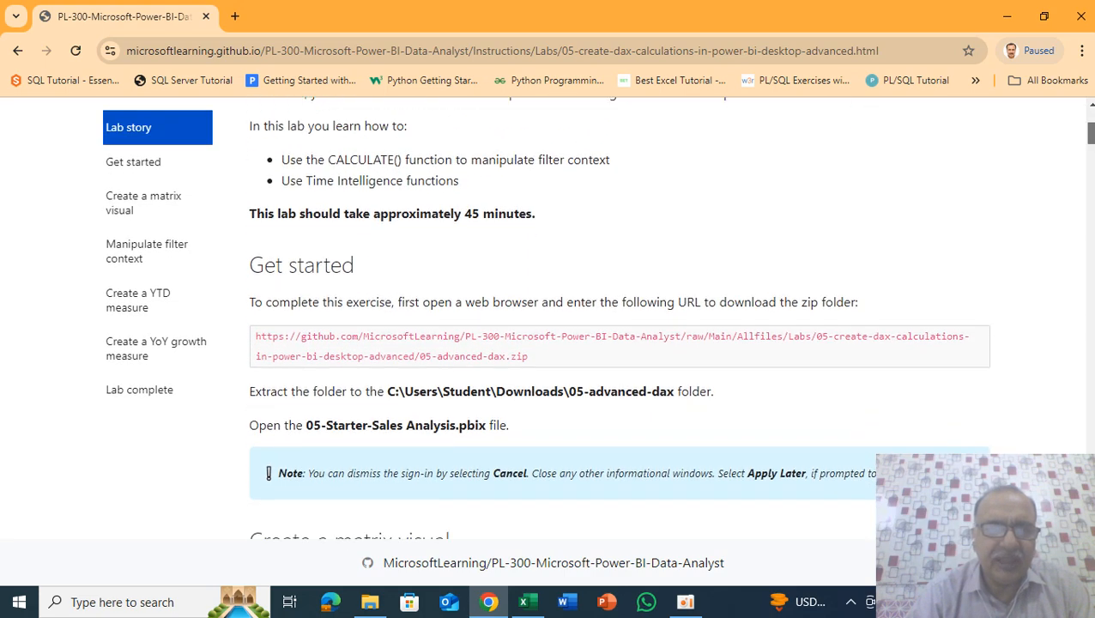
{"action": "scroll", "coordinate": [1092, 135], "scroll_direction": "up", "scroll_amount": 1}
{"action": "scroll", "coordinate": [1093, 135], "scroll_direction": "down", "scroll_amount": 3}
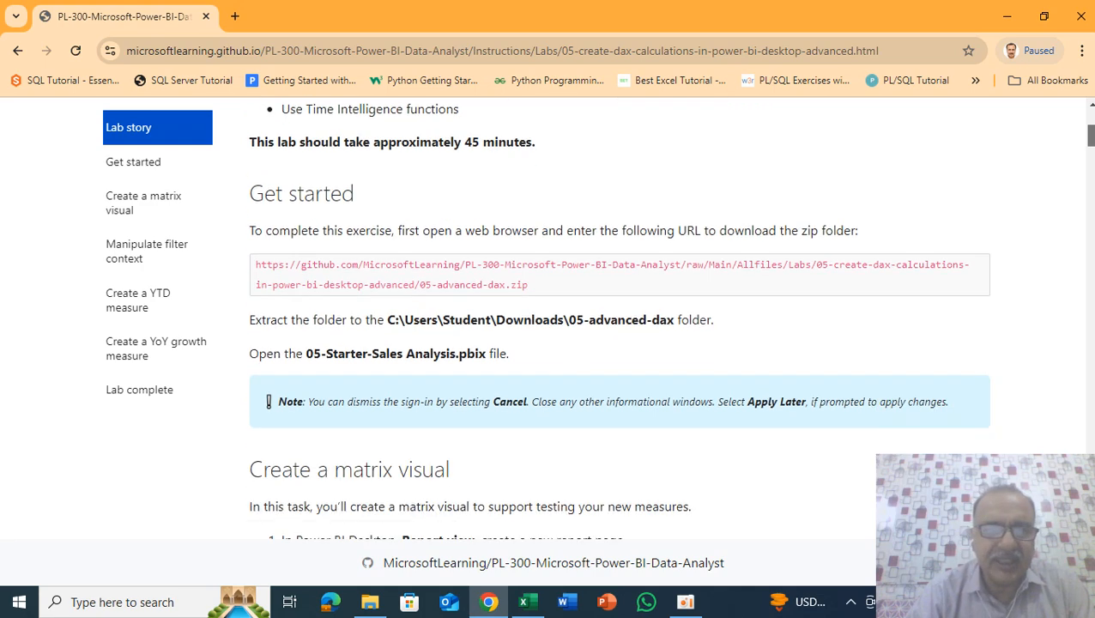
{"action": "scroll", "coordinate": [618, 317], "scroll_direction": "up", "scroll_amount": 1}
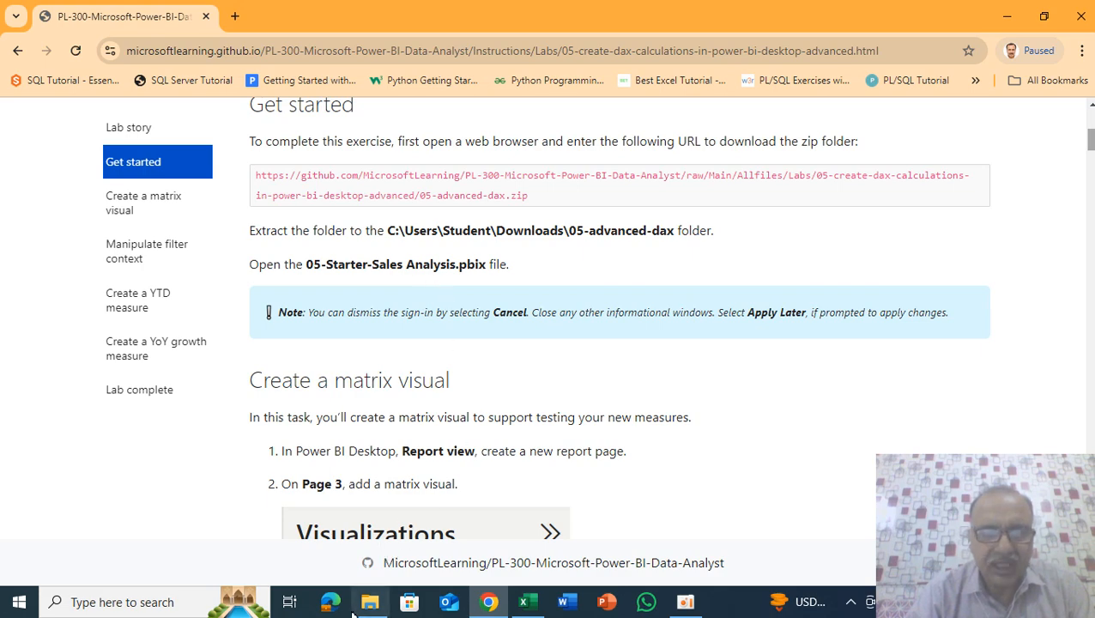
Switch to File Explorer and open 05-Starter-Sales Analysis from D:\Allfiles\Labs\05-create-dax-calculations-in-power-bi-desktop-advanced in Power BI Desktop
{"action": "mouse_move", "coordinate": [373, 607]}
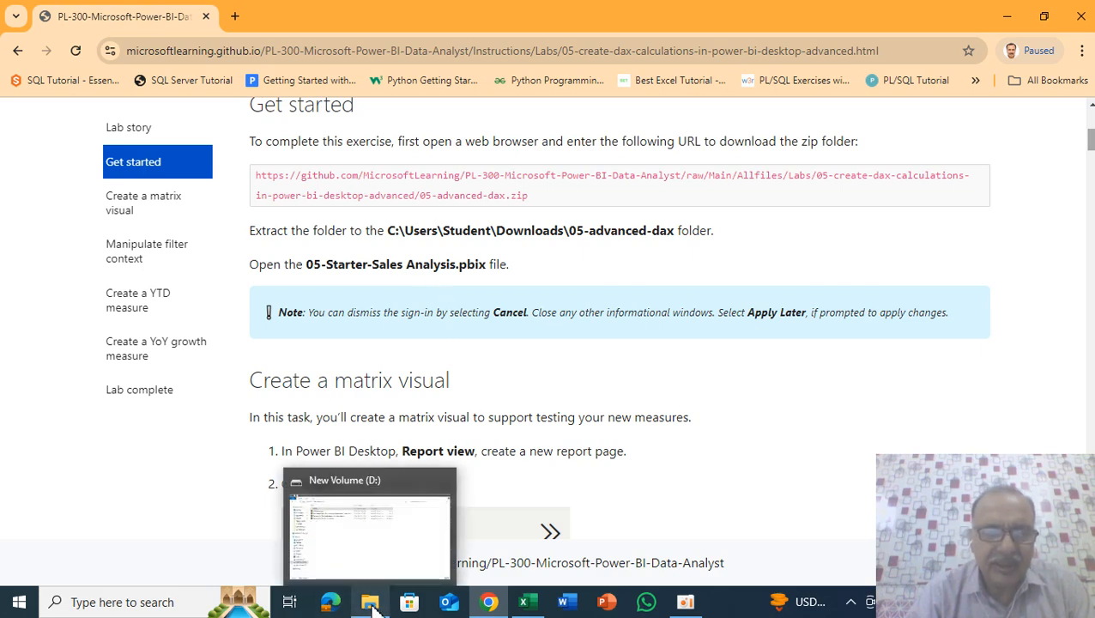
{"action": "left_click", "coordinate": [370, 533]}
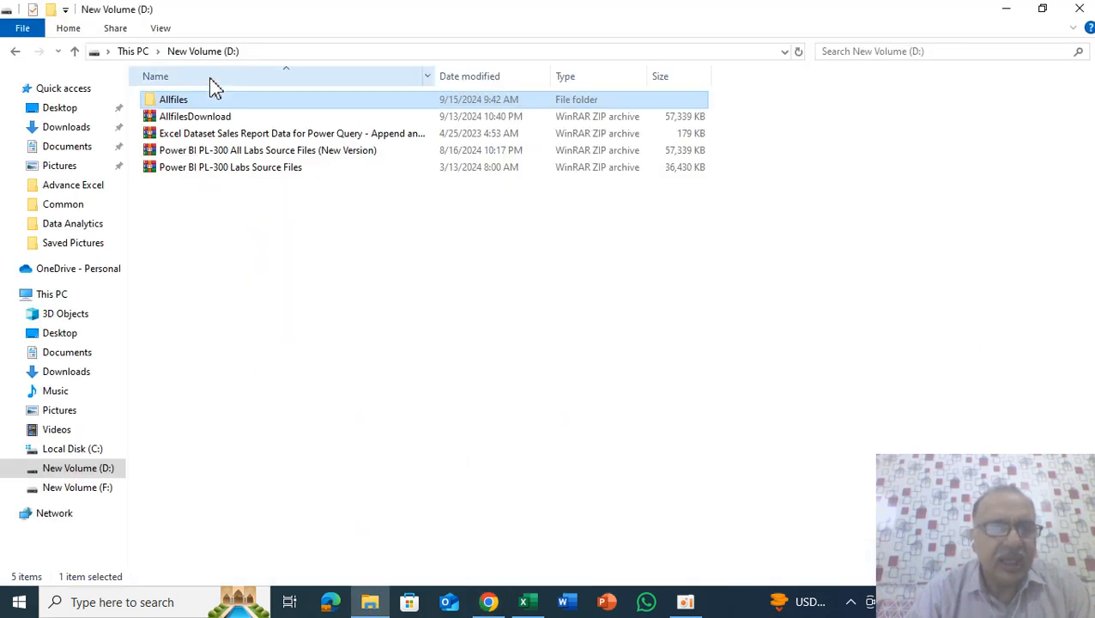
{"action": "double_click", "coordinate": [184, 98]}
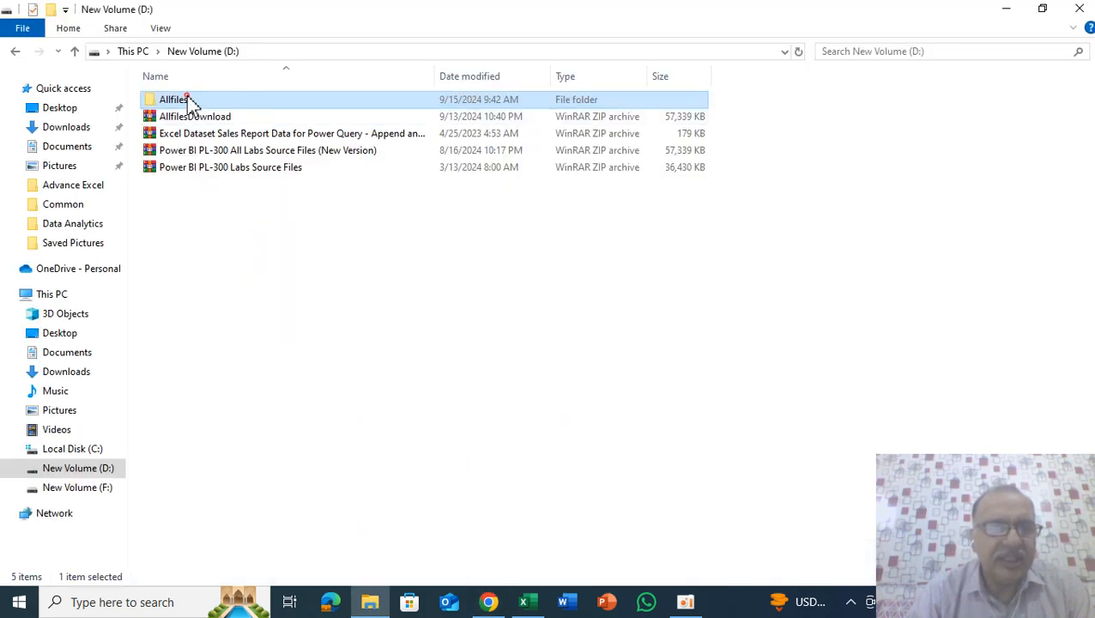
{"action": "double_click", "coordinate": [181, 136]}
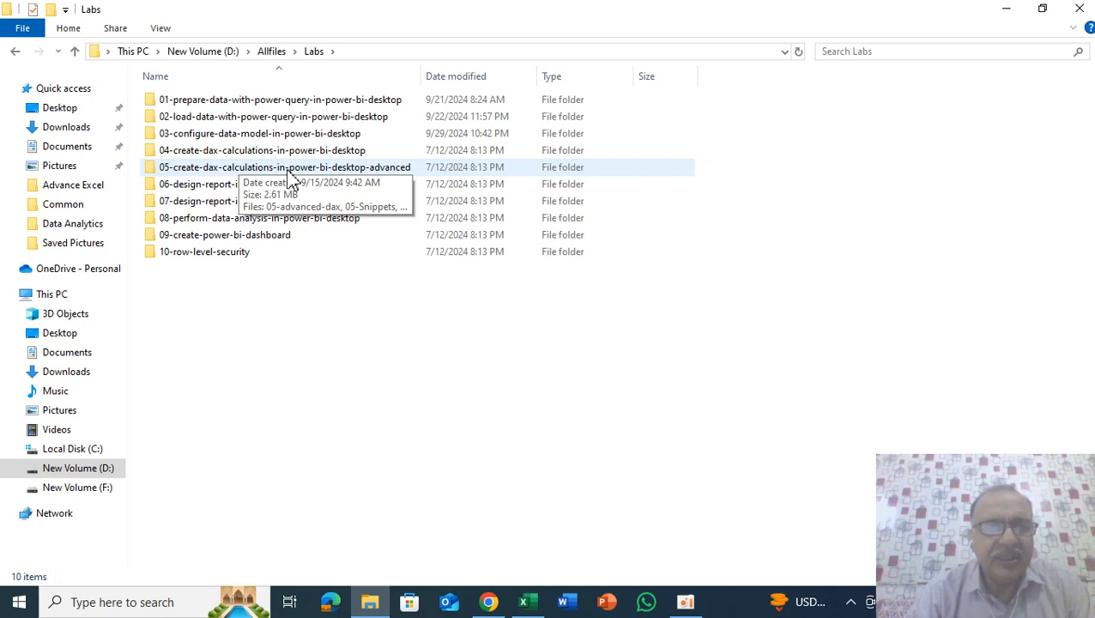
{"action": "double_click", "coordinate": [384, 170]}
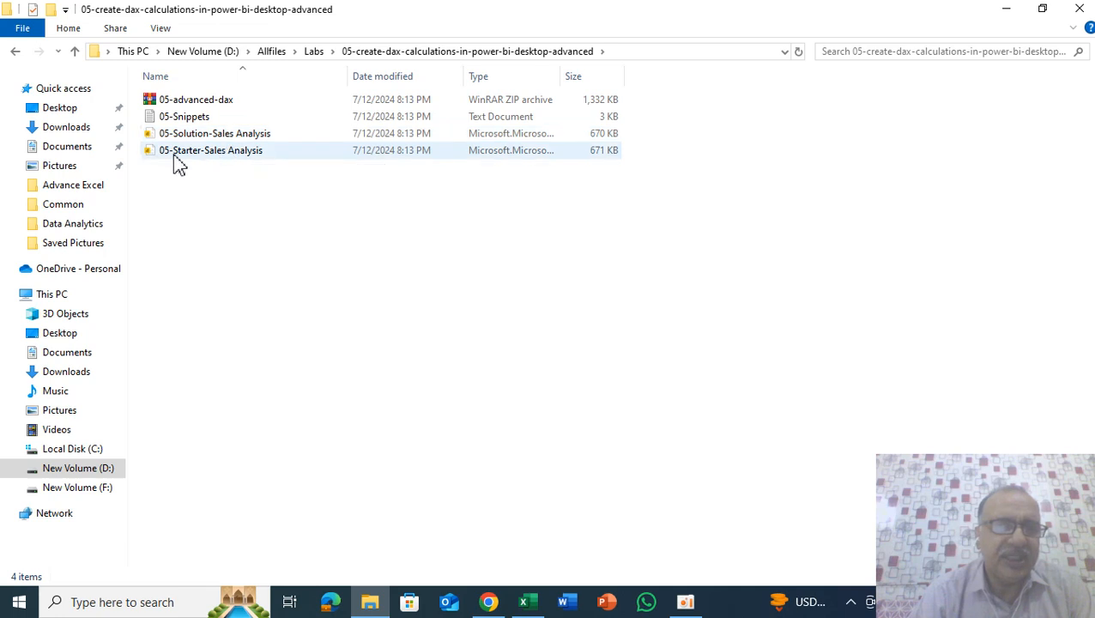
{"action": "double_click", "coordinate": [206, 162]}
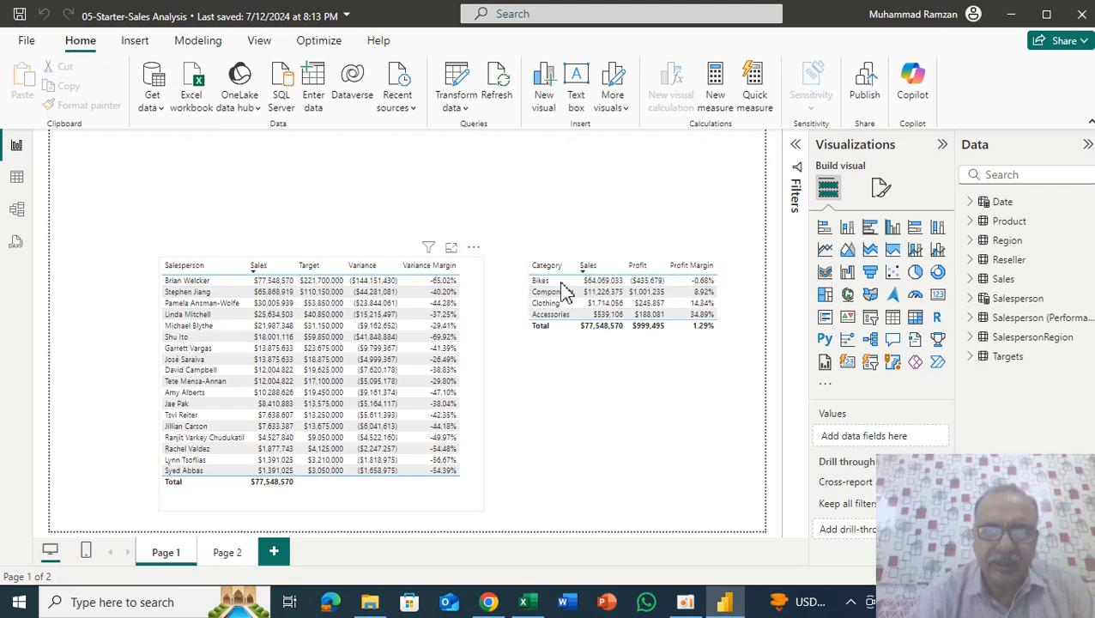
Add a third report page after Page 2 and insert a matrix visual on it
{"action": "left_click", "coordinate": [233, 554]}
{"action": "right_click", "coordinate": [233, 554]}
{"action": "left_click", "coordinate": [224, 553]}
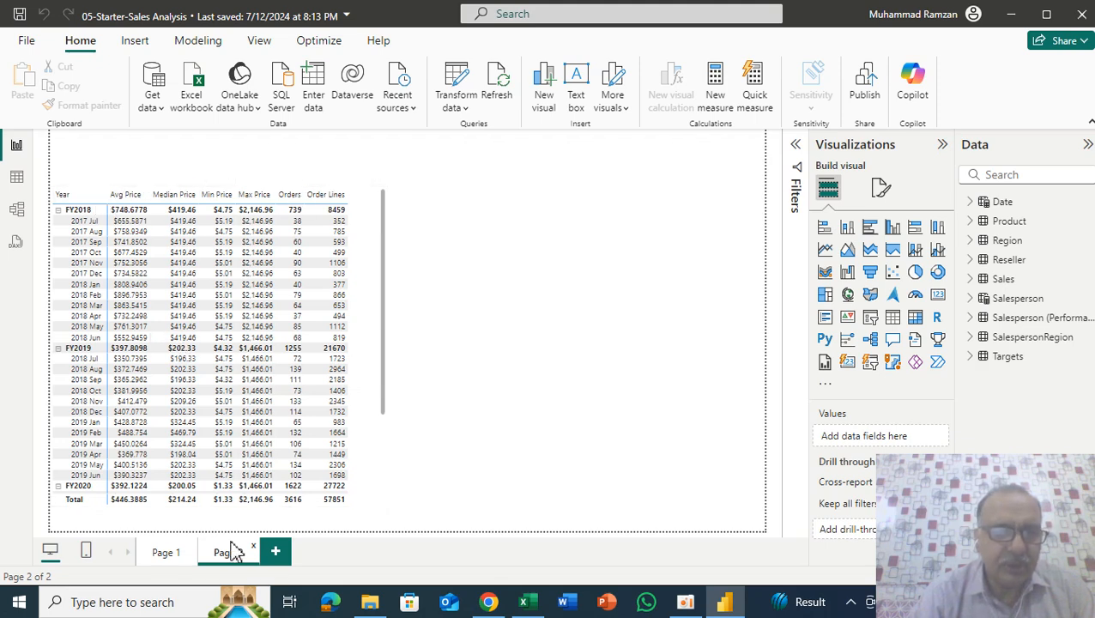
{"action": "left_click", "coordinate": [278, 556]}
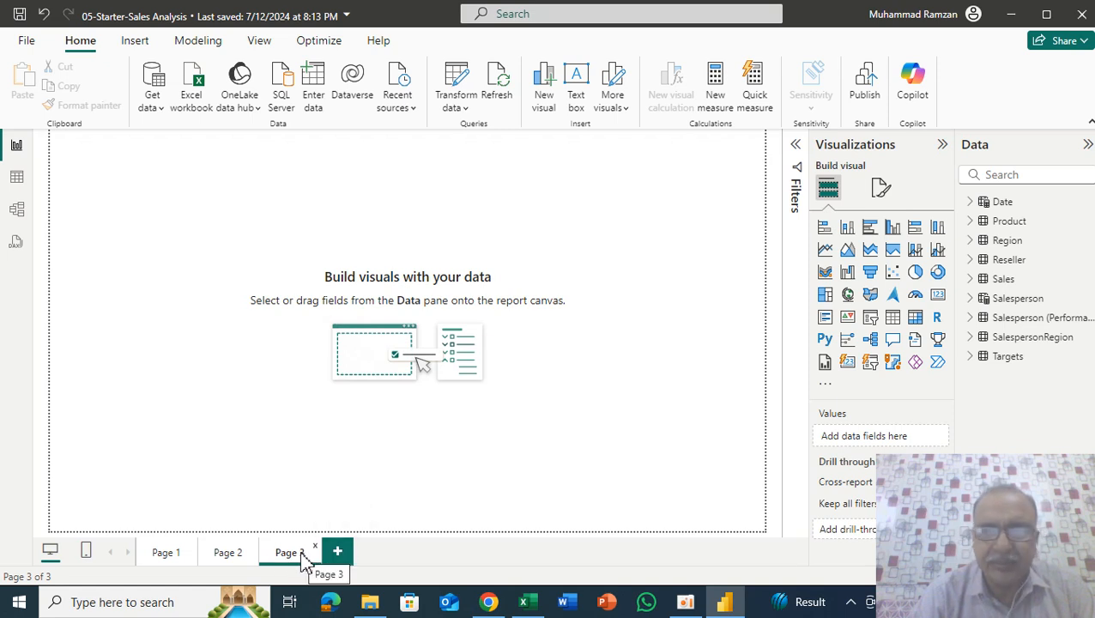
{"action": "left_click", "coordinate": [915, 318]}
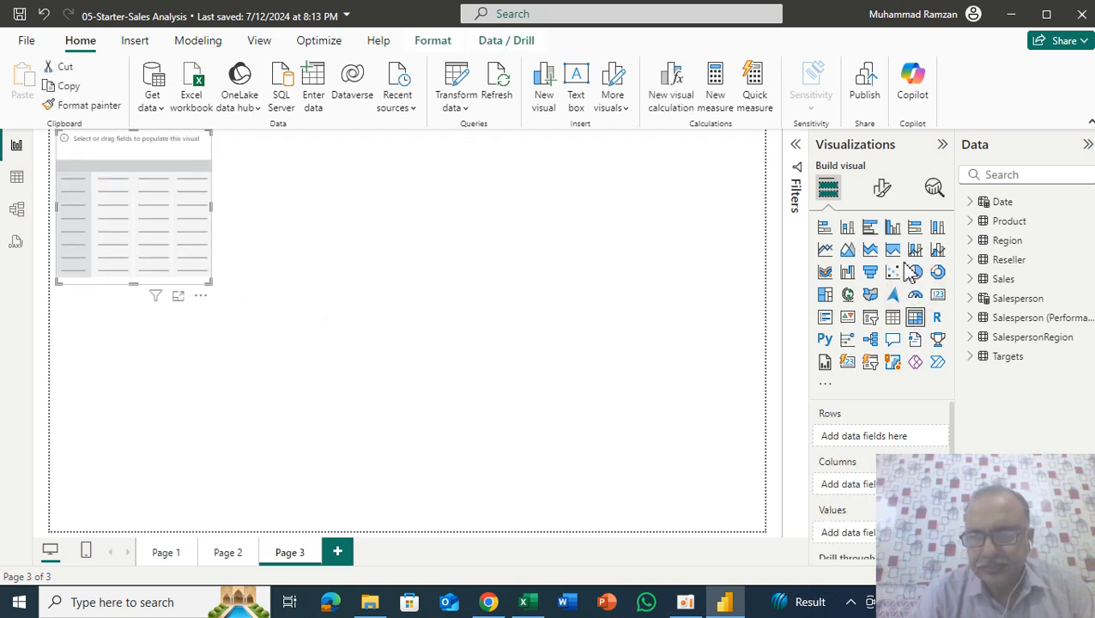
Add the Regions hierarchy of the Region table to the matrix rows and expand all its levels down to Region
{"action": "left_click", "coordinate": [972, 243]}
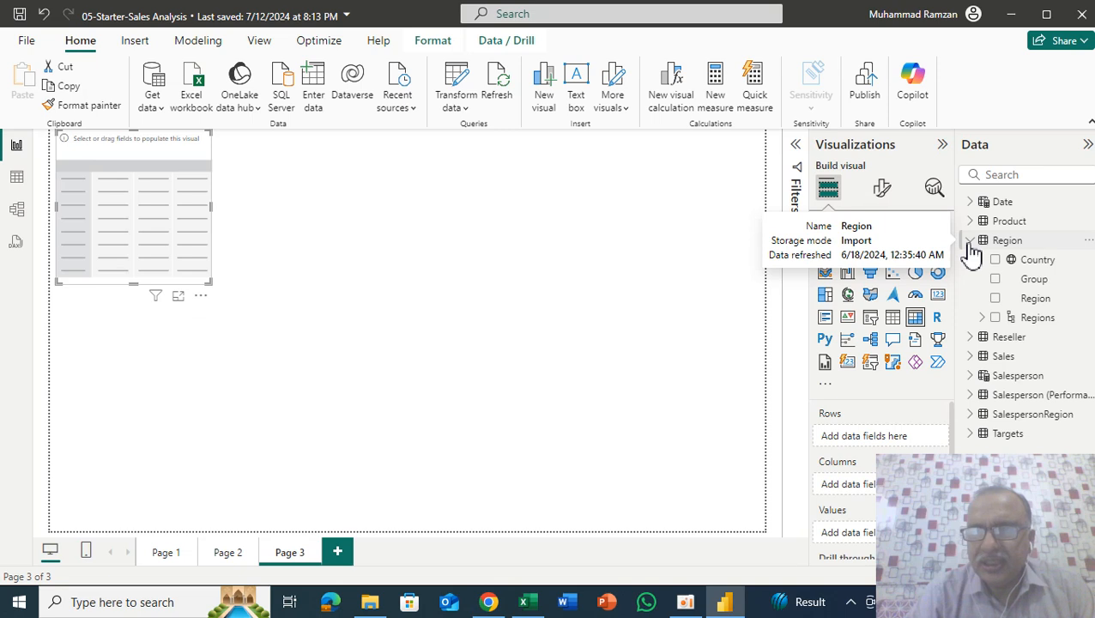
{"action": "left_click", "coordinate": [997, 318]}
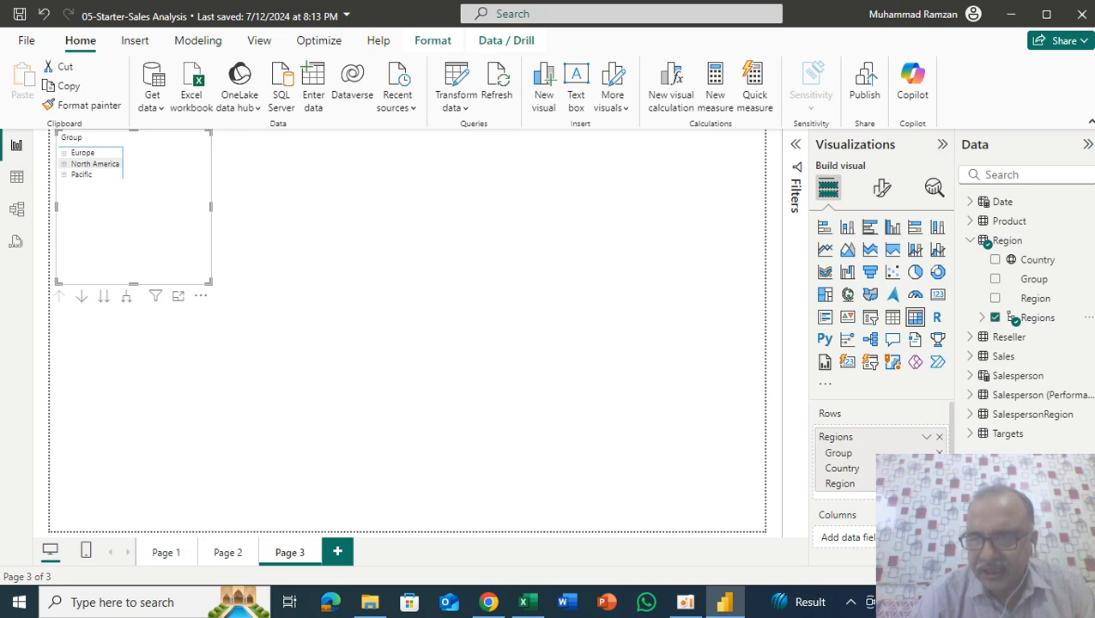
{"action": "left_click", "coordinate": [1034, 576]}
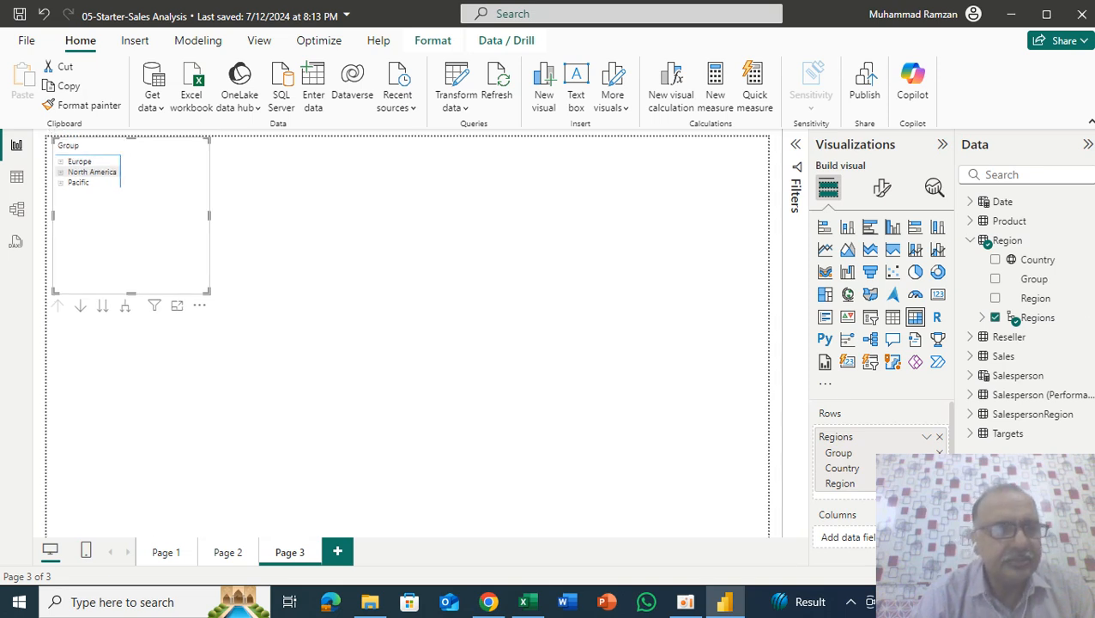
{"action": "left_click", "coordinate": [1034, 577]}
{"action": "left_click", "coordinate": [1034, 576]}
{"action": "left_click", "coordinate": [1034, 577]}
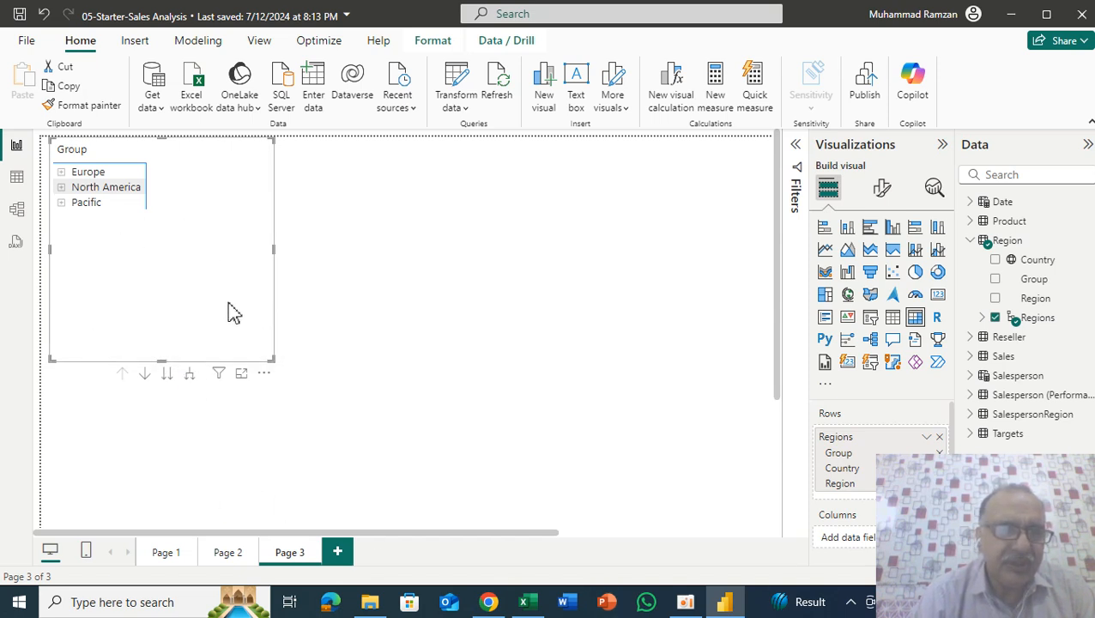
{"action": "left_click", "coordinate": [191, 378]}
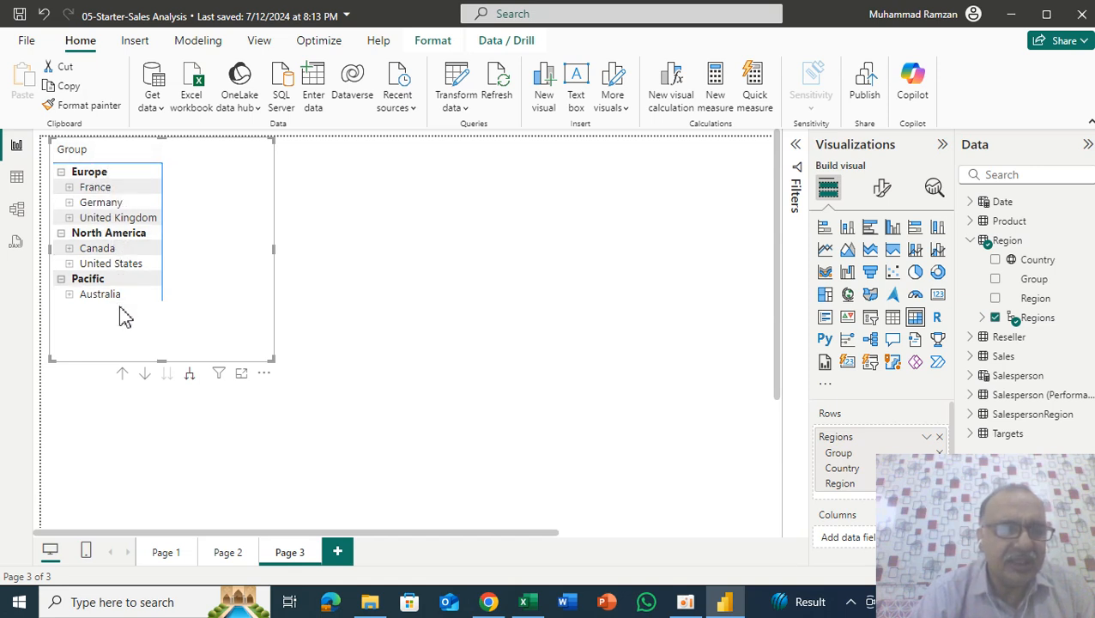
{"action": "left_click", "coordinate": [190, 378]}
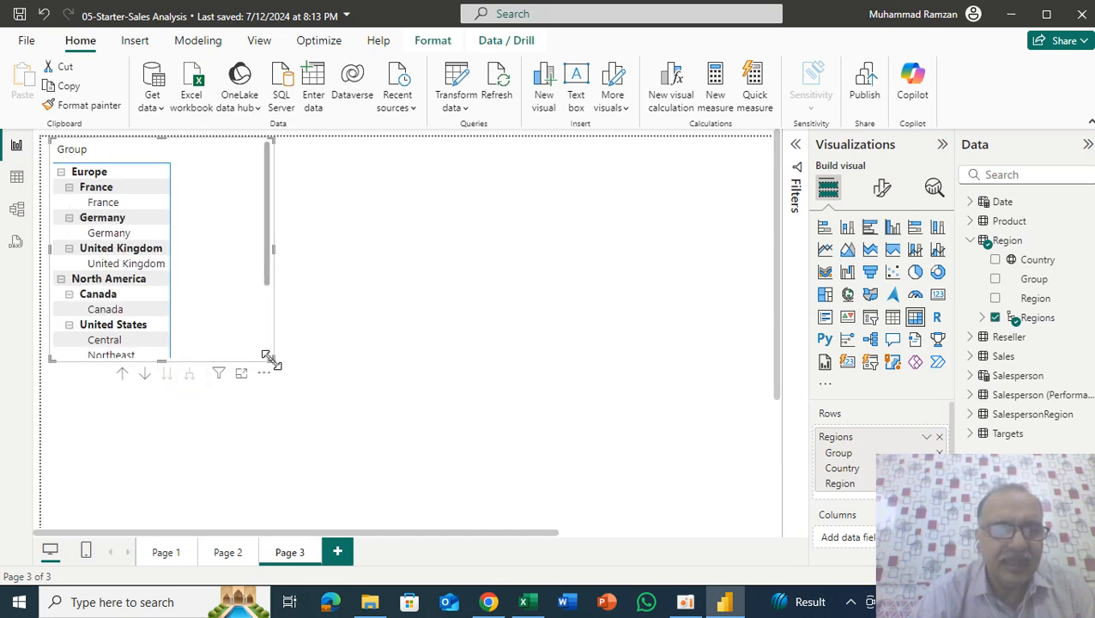
Enlarge the matrix visual in width and height so that all expanded region rows fit
{"action": "left_click_drag", "start_coordinate": [273, 361], "coordinate": [349, 475]}
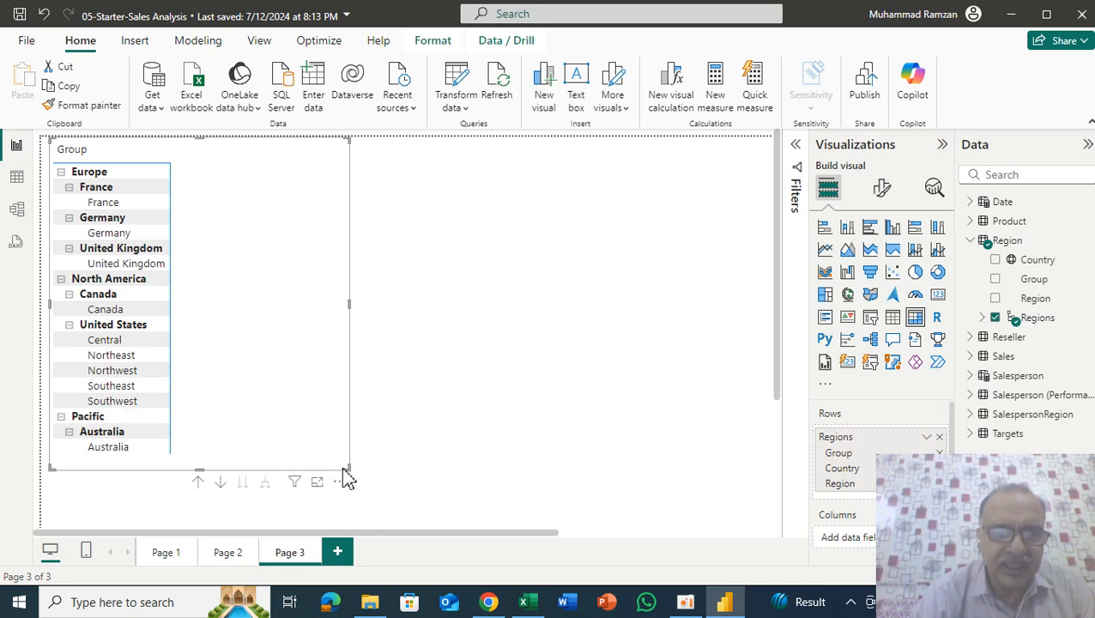
{"action": "left_click_drag", "start_coordinate": [344, 466], "coordinate": [352, 490]}
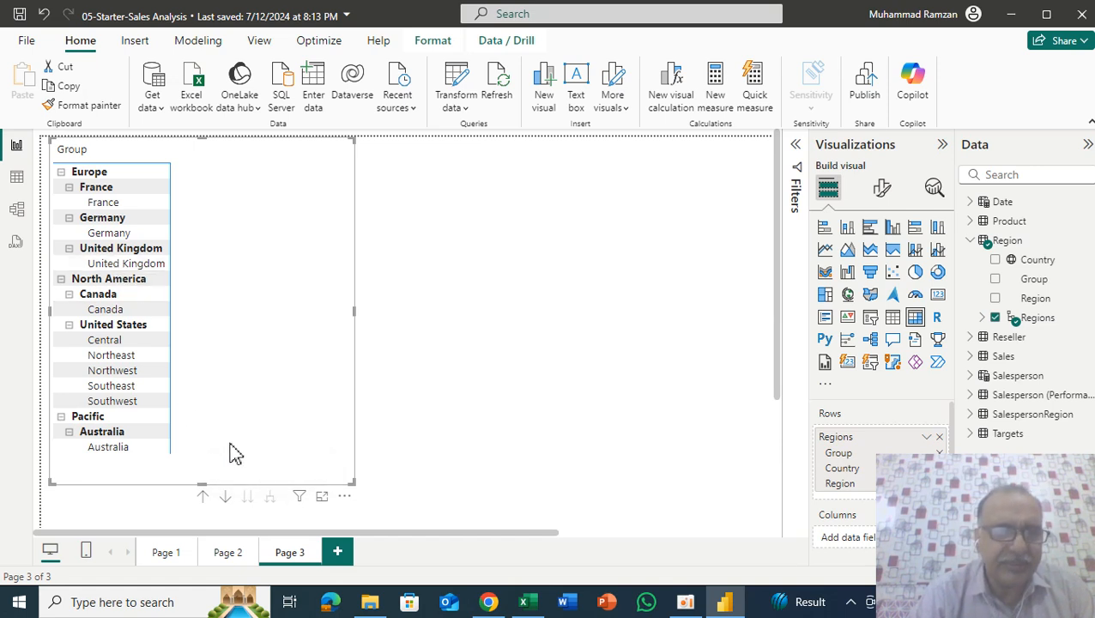
{"action": "left_click", "coordinate": [273, 502]}
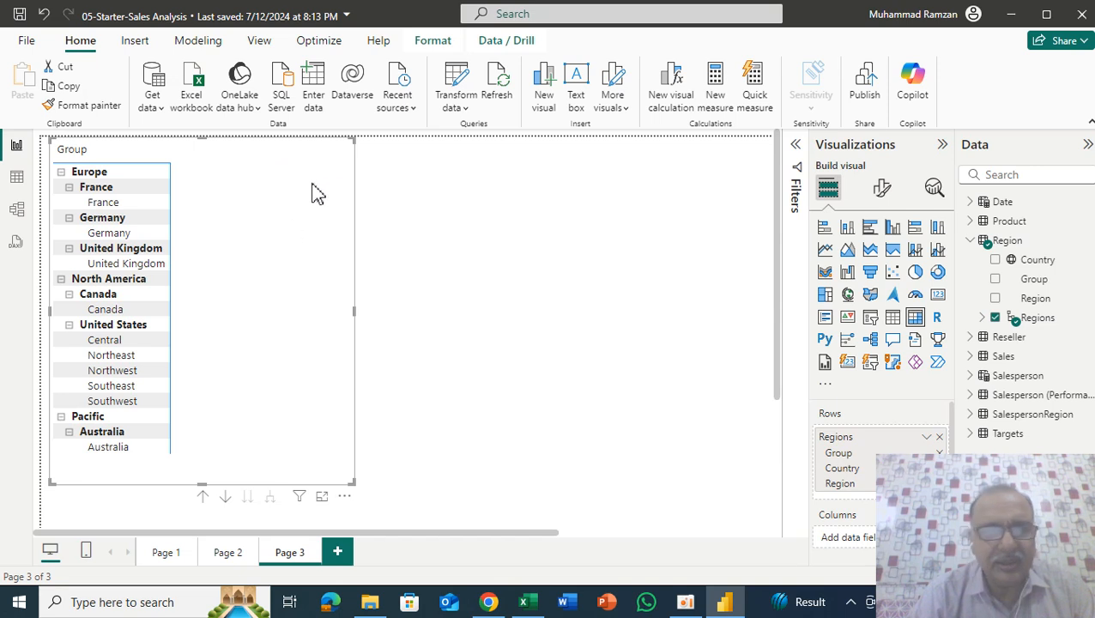
Add the Sales field of the Sales table to the matrix as its value
{"action": "left_click", "coordinate": [971, 240]}
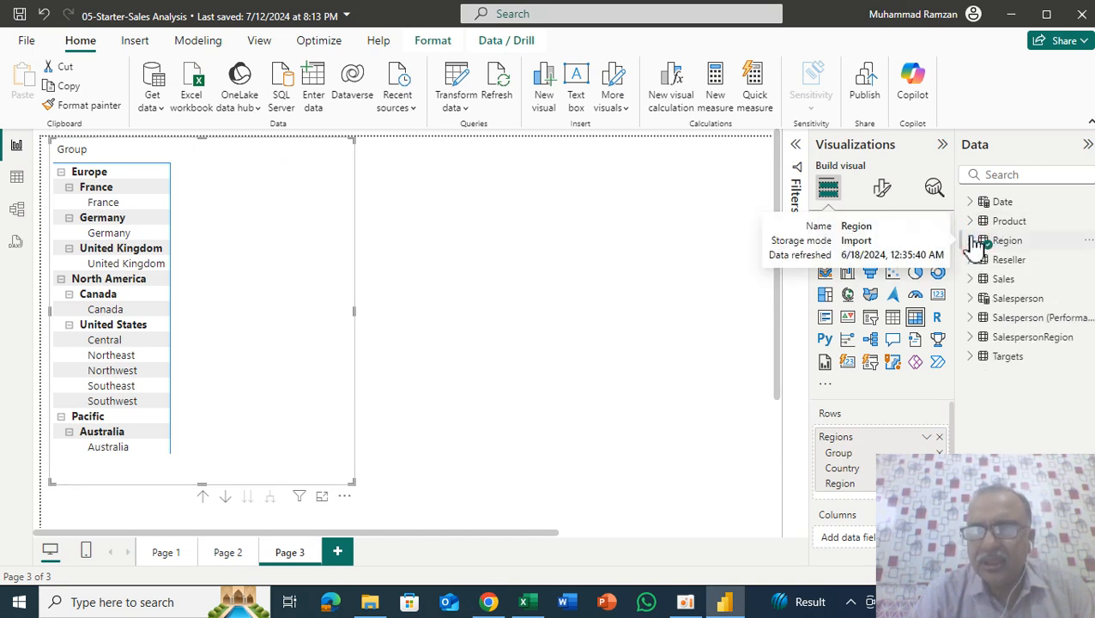
{"action": "left_click", "coordinate": [972, 280]}
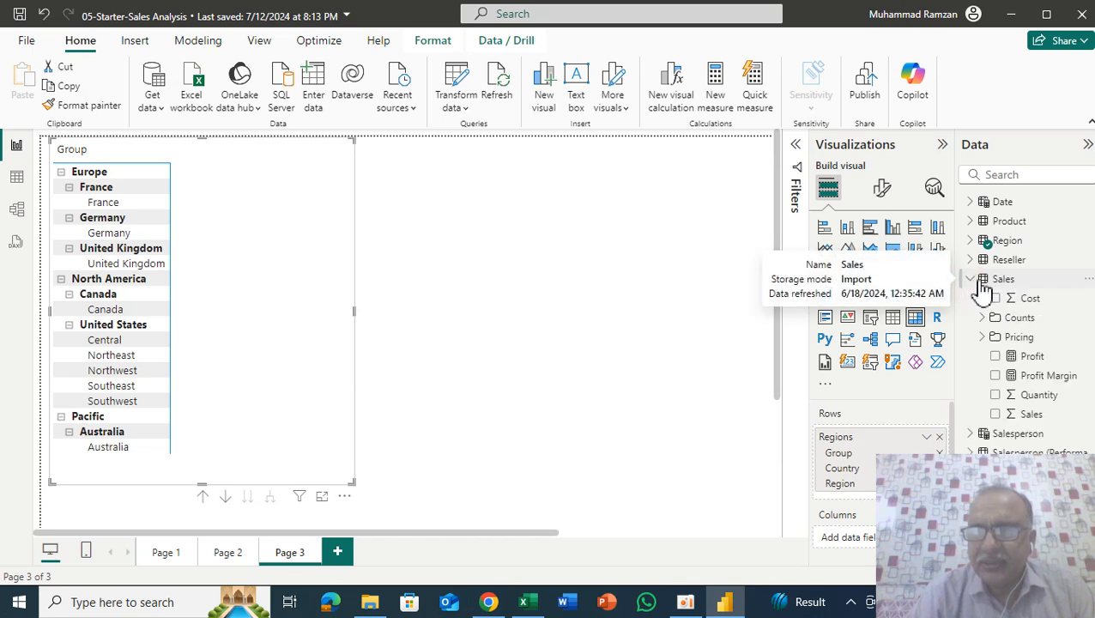
{"action": "left_click", "coordinate": [996, 415]}
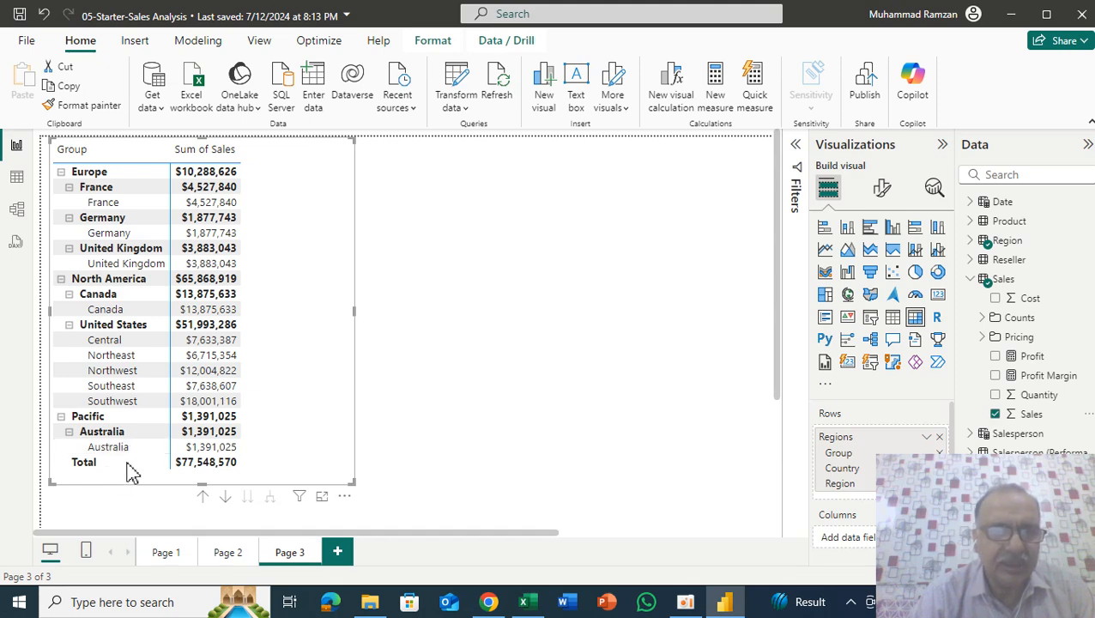
Set the matrix layout to Tabular and widen the visual until all its columns fit with spare room
{"action": "left_click", "coordinate": [882, 189]}
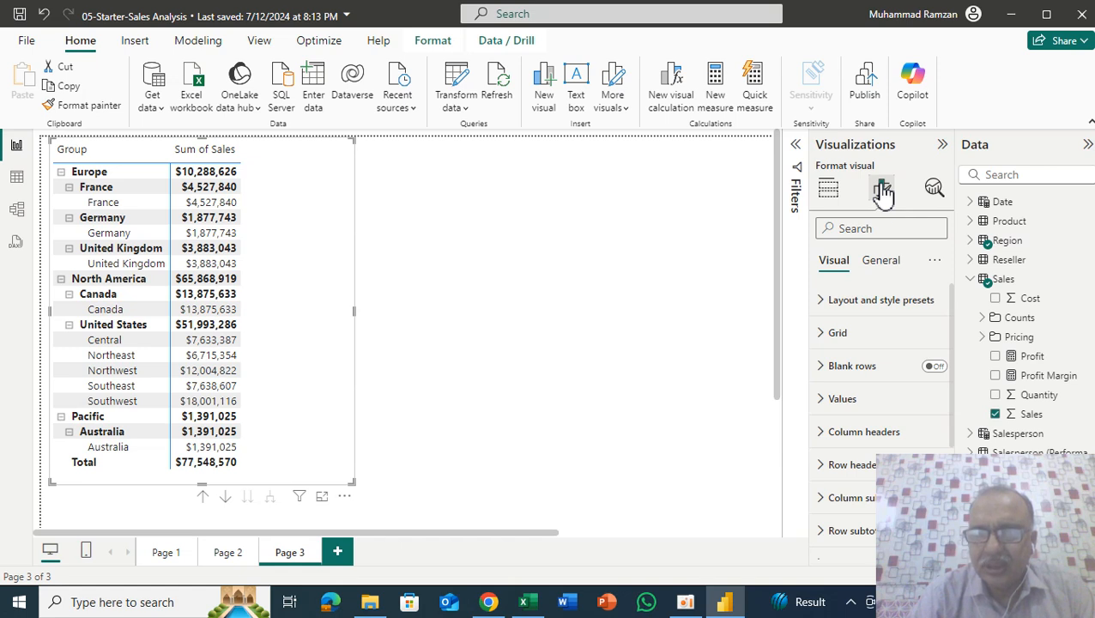
{"action": "left_click", "coordinate": [877, 264]}
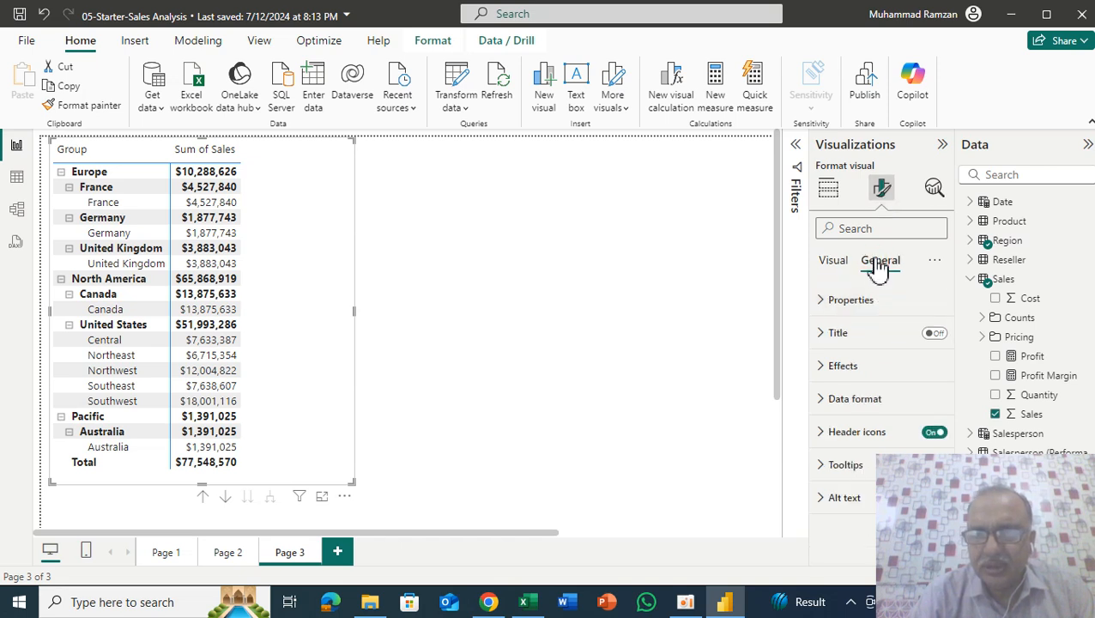
{"action": "left_click", "coordinate": [839, 265]}
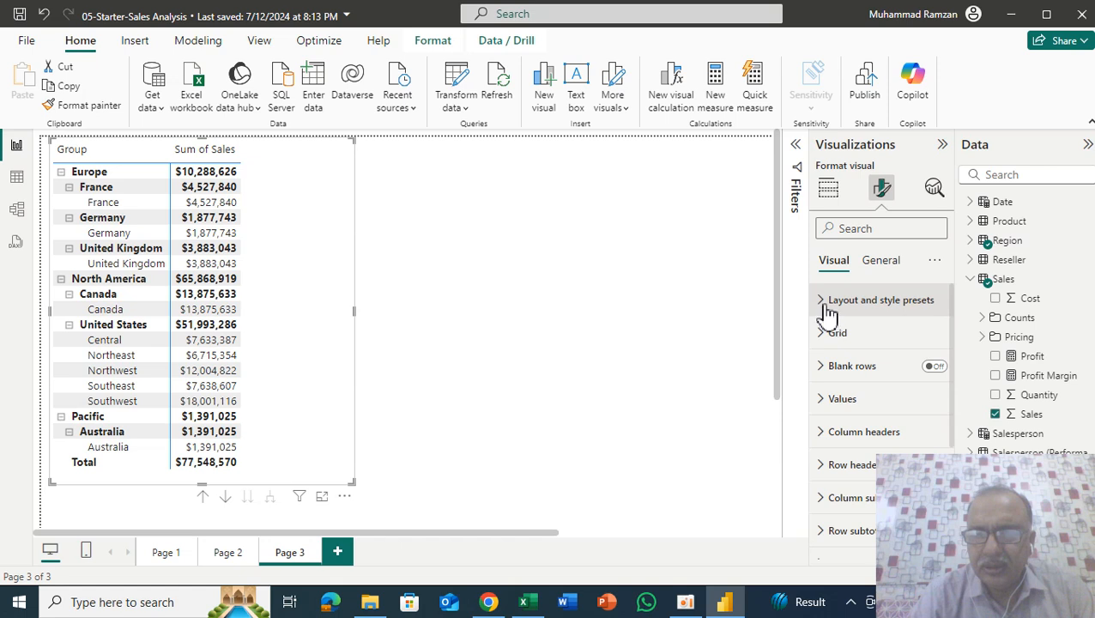
{"action": "left_click", "coordinate": [826, 307]}
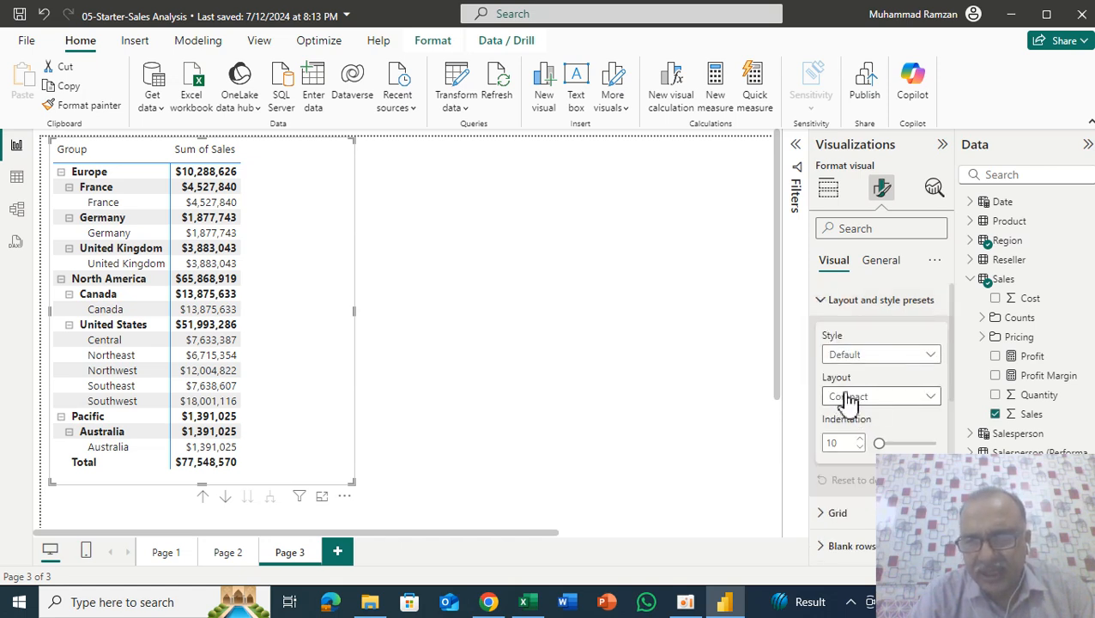
{"action": "left_click", "coordinate": [930, 400]}
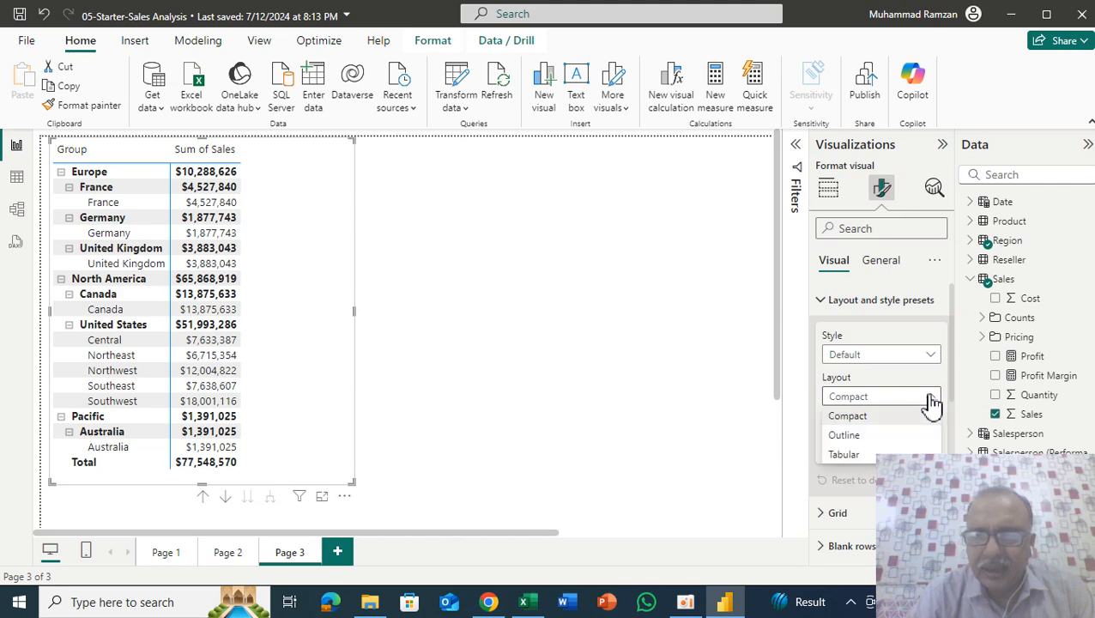
{"action": "left_click", "coordinate": [848, 455]}
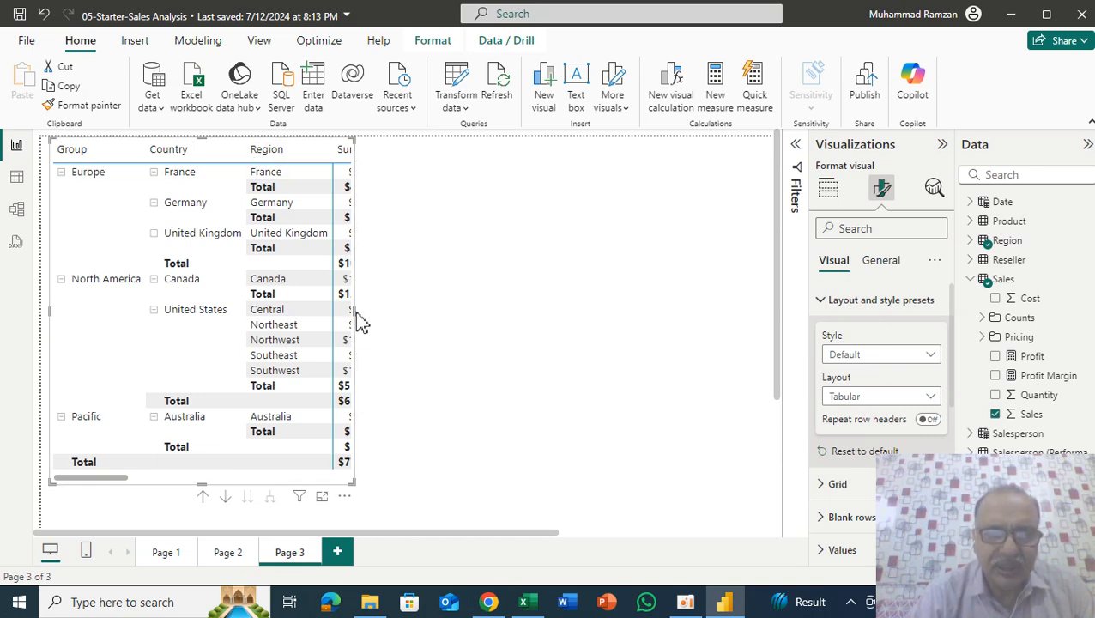
{"action": "left_click_drag", "start_coordinate": [354, 309], "coordinate": [552, 318]}
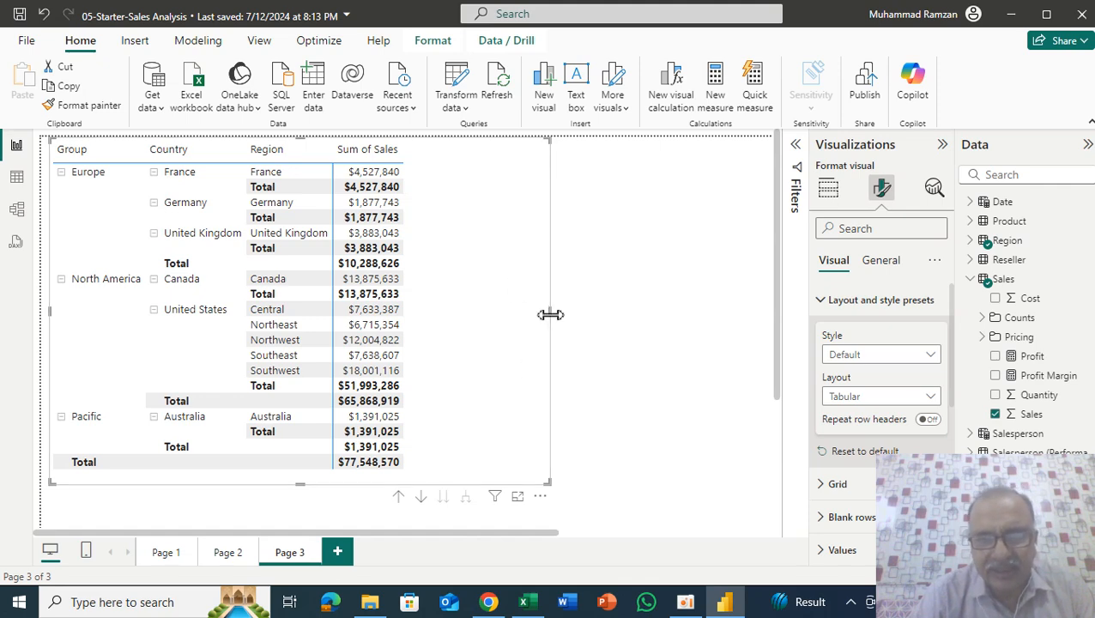
{"action": "left_click_drag", "start_coordinate": [550, 312], "coordinate": [586, 312]}
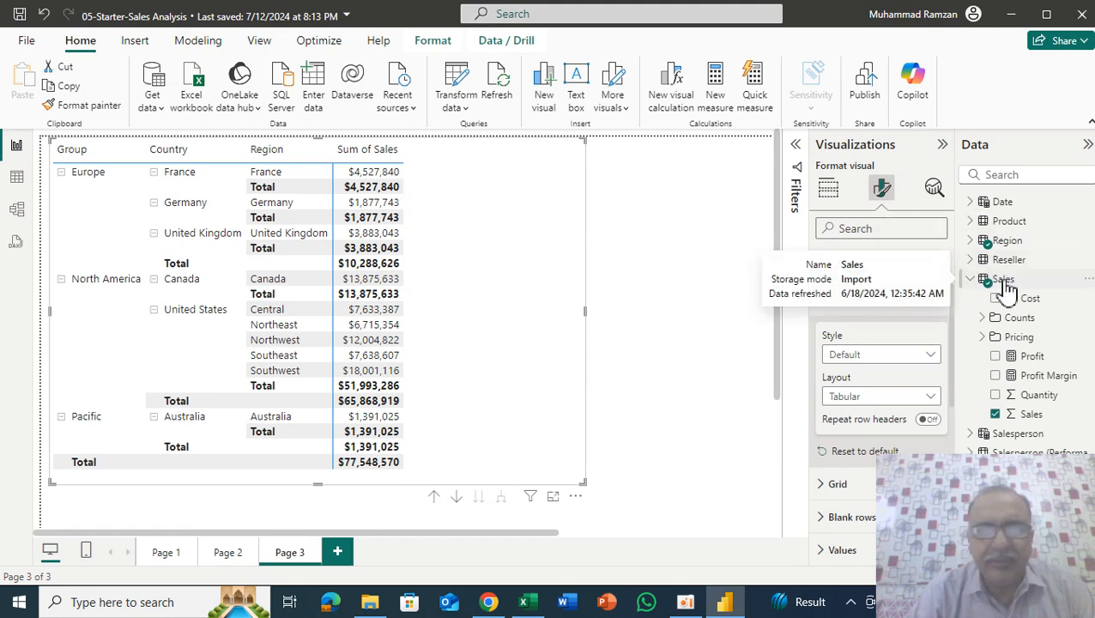
In the table view, create a new measure named Sales All Region in the Sales table
{"action": "left_click", "coordinate": [18, 181]}
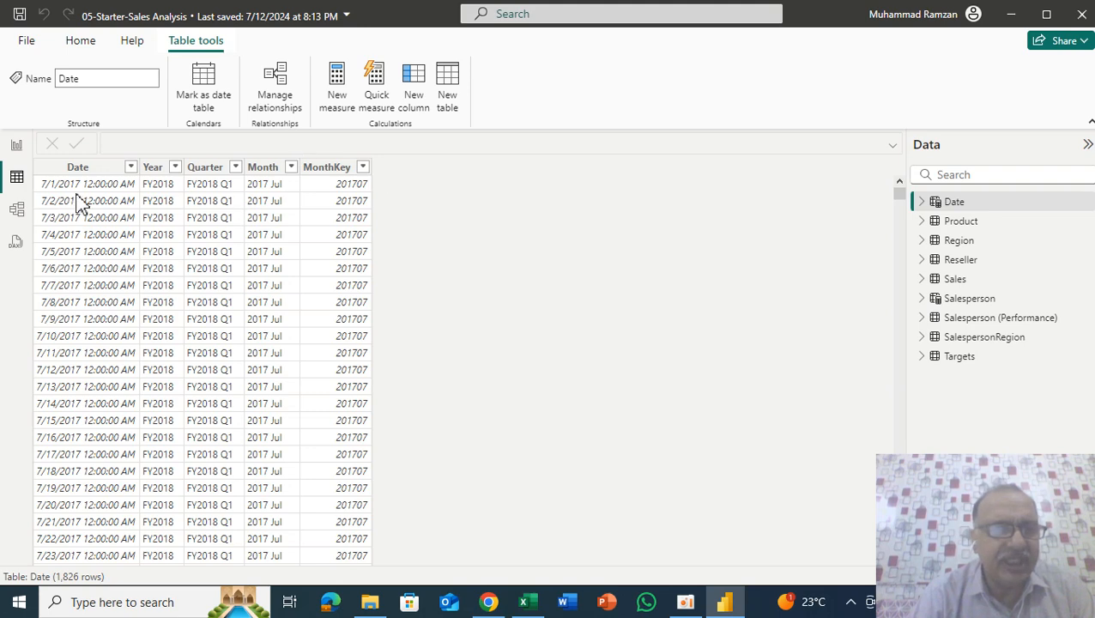
{"action": "left_click", "coordinate": [961, 283]}
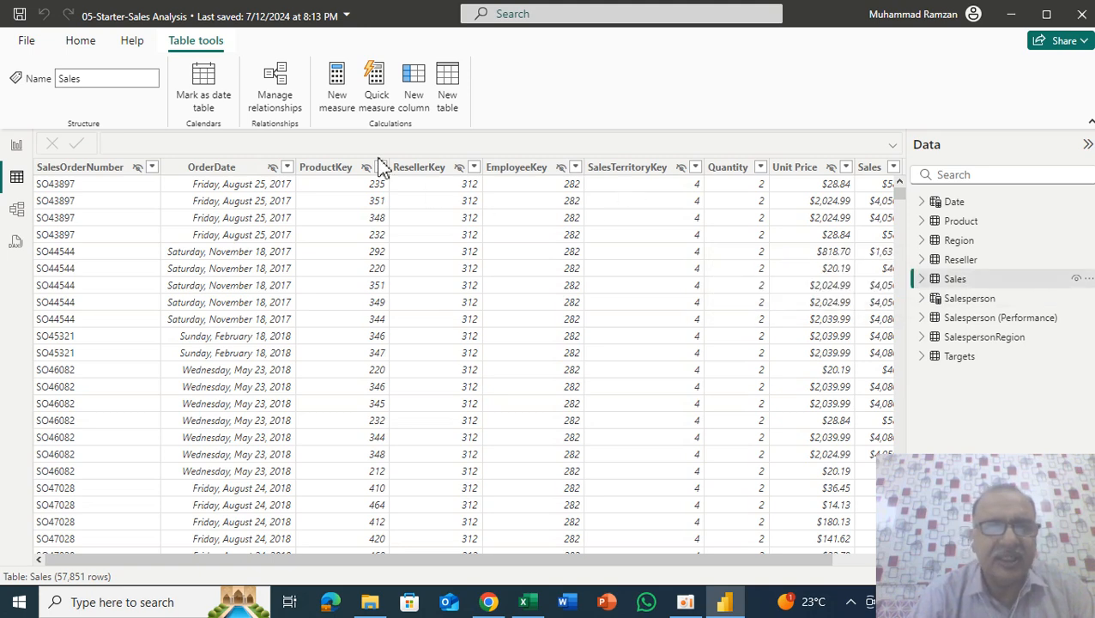
{"action": "left_click", "coordinate": [341, 115]}
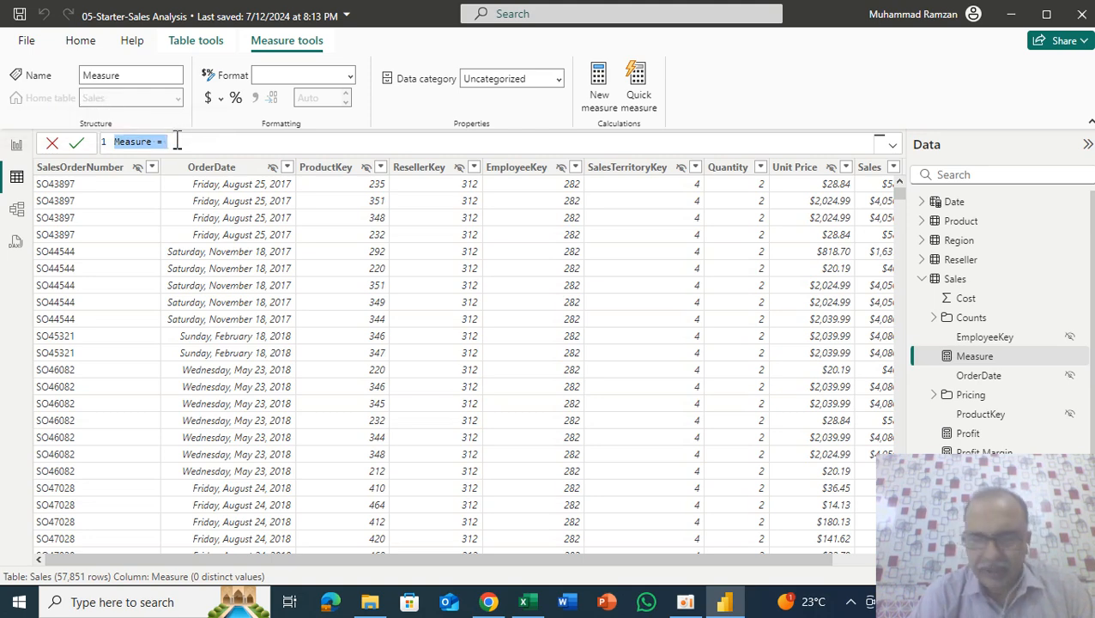
{"action": "type", "text": "S"}
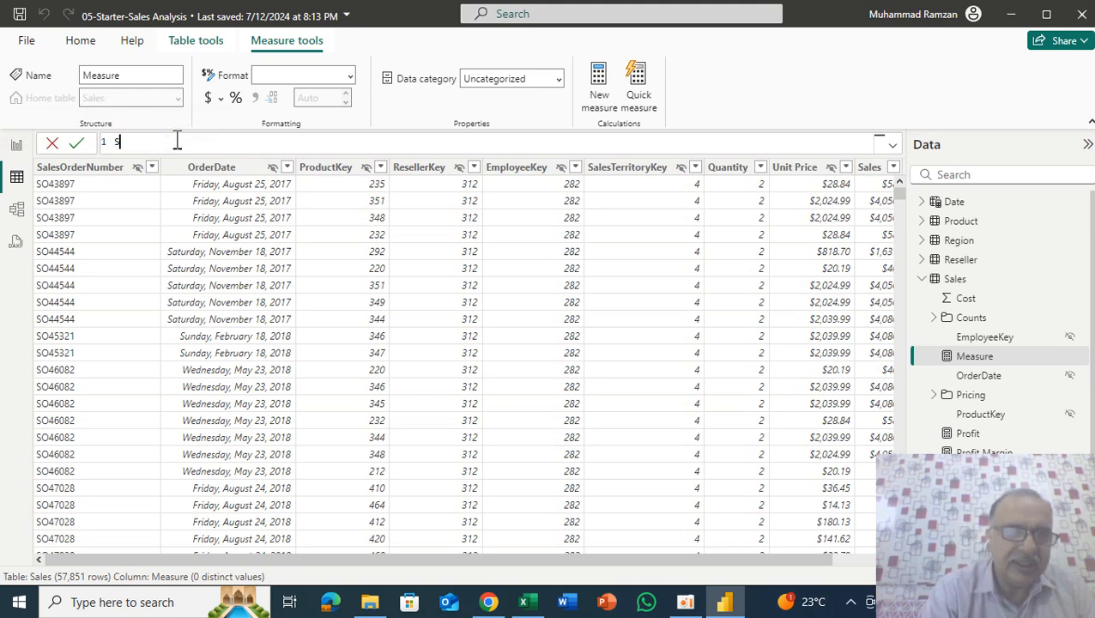
{"action": "type", "text": "ales"}
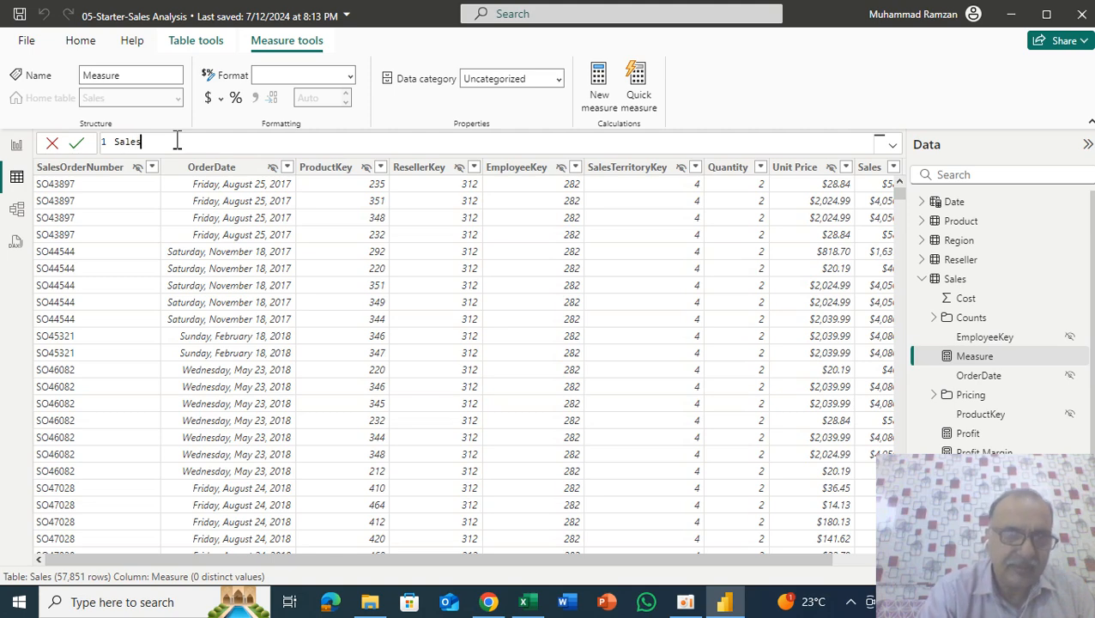
{"action": "type", "text": " All "}
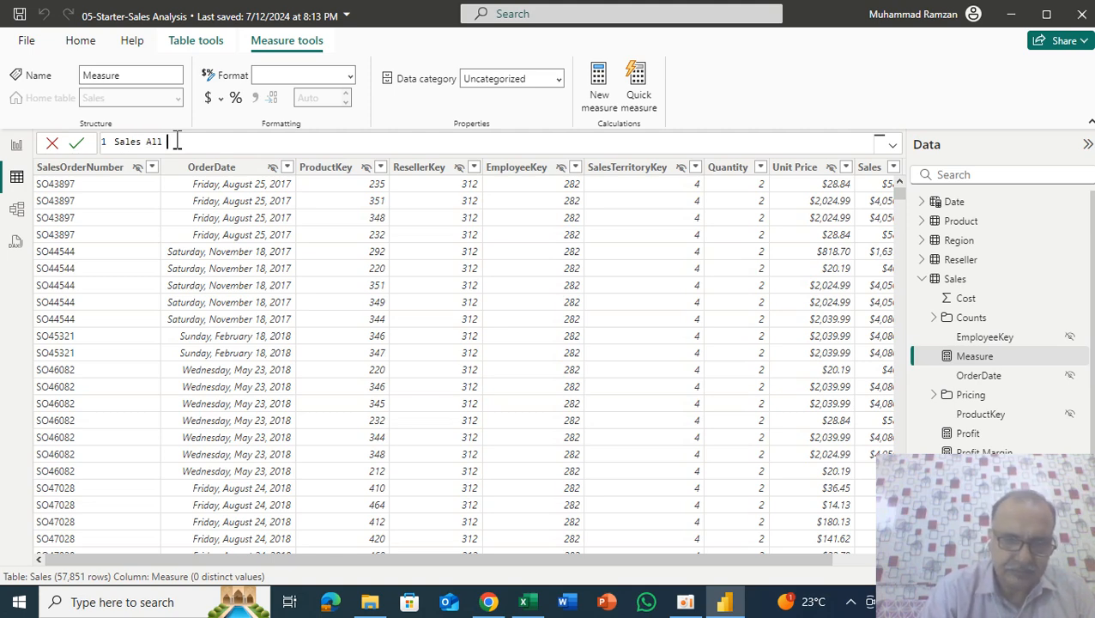
{"action": "type", "text": "Region"}
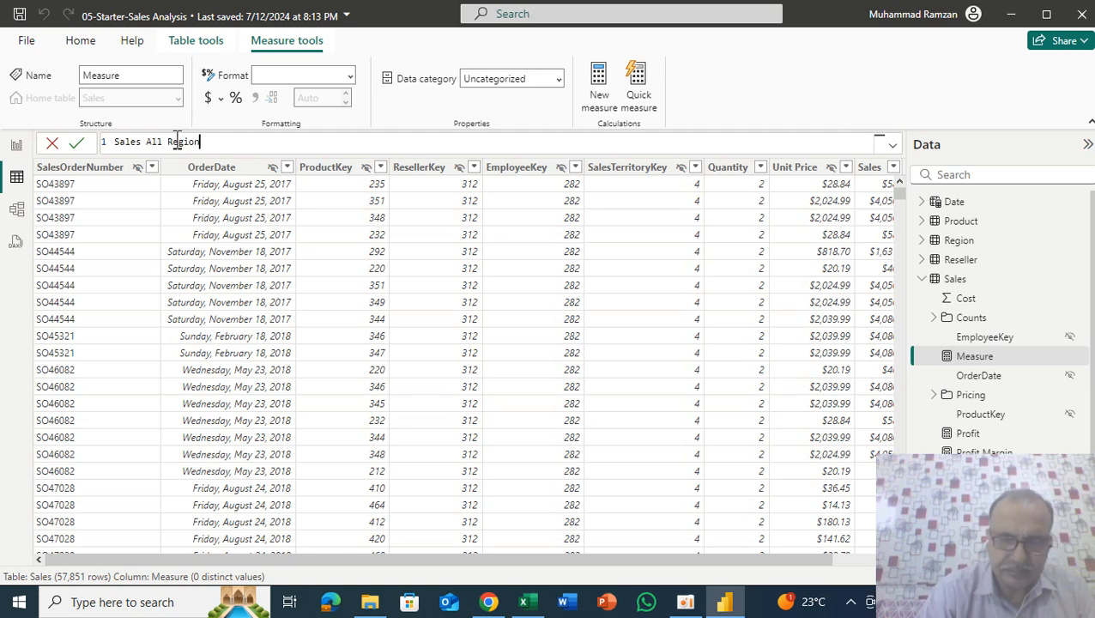
{"action": "type", "text": " = "}
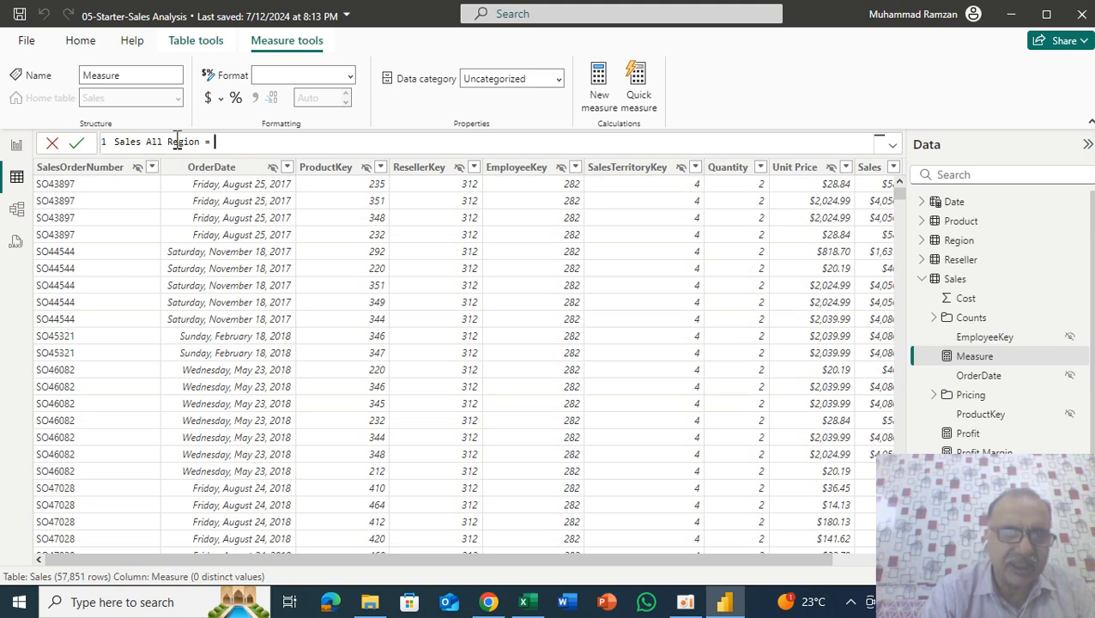
Begin the measure's formula with CALCULATE, using SUM(Sales[Sales]) as the expression
{"action": "type", "text": "CALCULATE"}
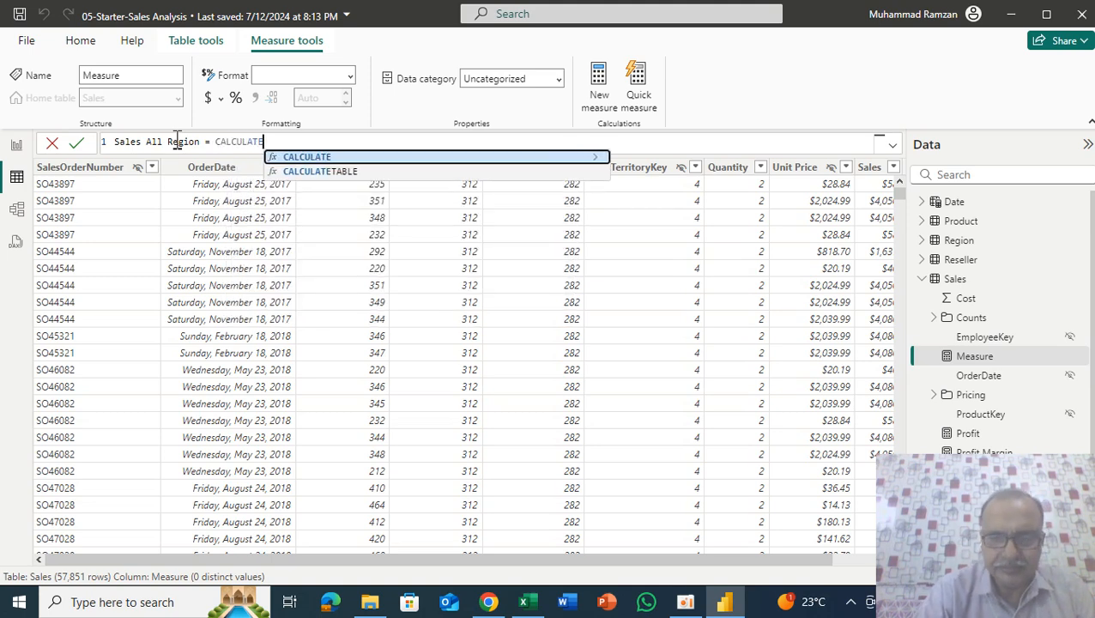
{"action": "type", "text": "("}
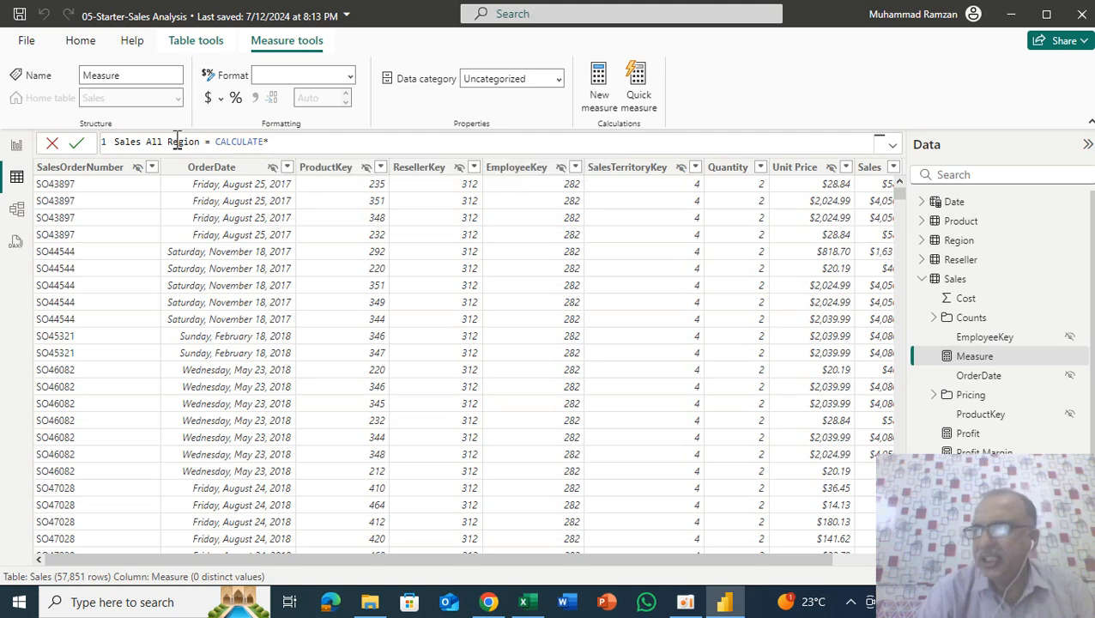
{"action": "key", "text": "BackSpace"}
{"action": "type", "text": "("}
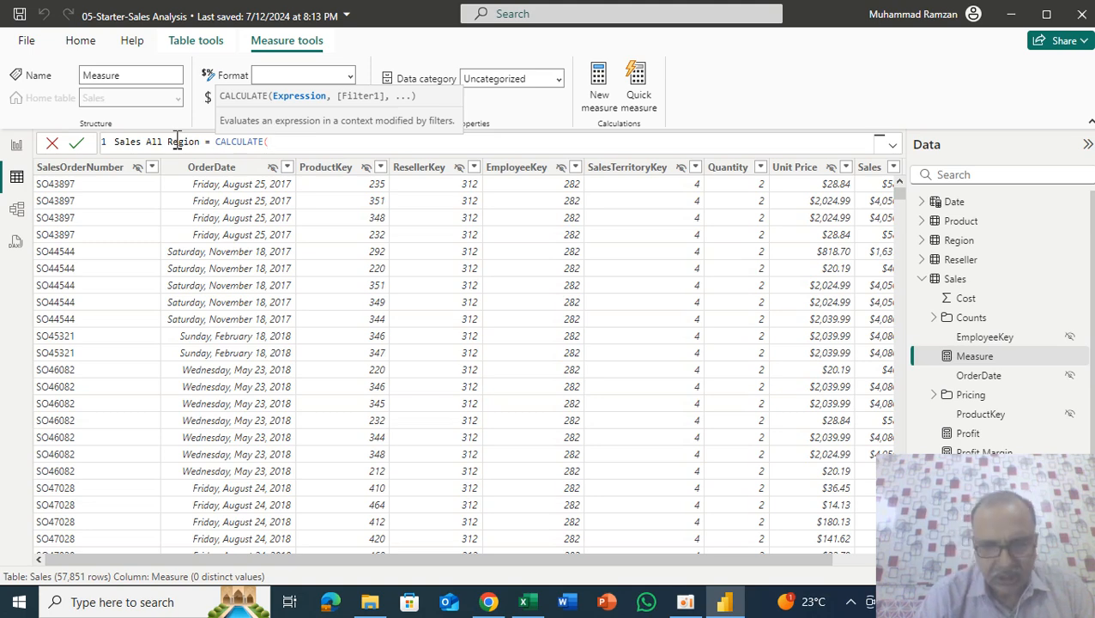
{"action": "type", "text": "SUM"}
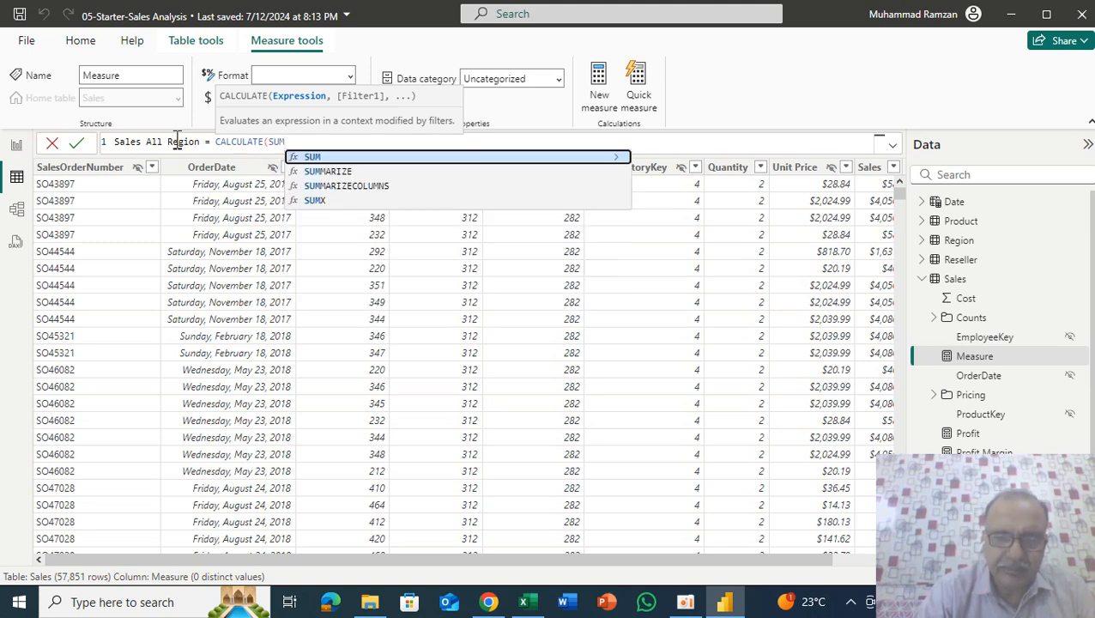
{"action": "type", "text": "(SAL"}
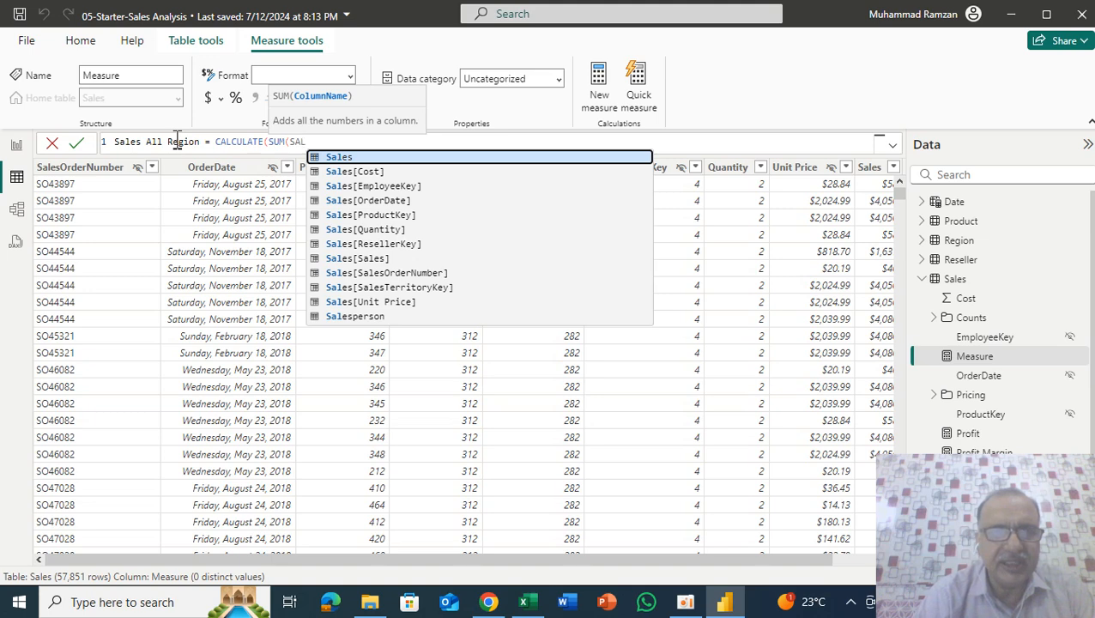
{"action": "key", "text": "Down"}
{"action": "key", "text": "Down"}
{"action": "key", "text": "Down"}
{"action": "key", "text": "Down"}
{"action": "key", "text": "Down"}
{"action": "key", "text": "Down"}
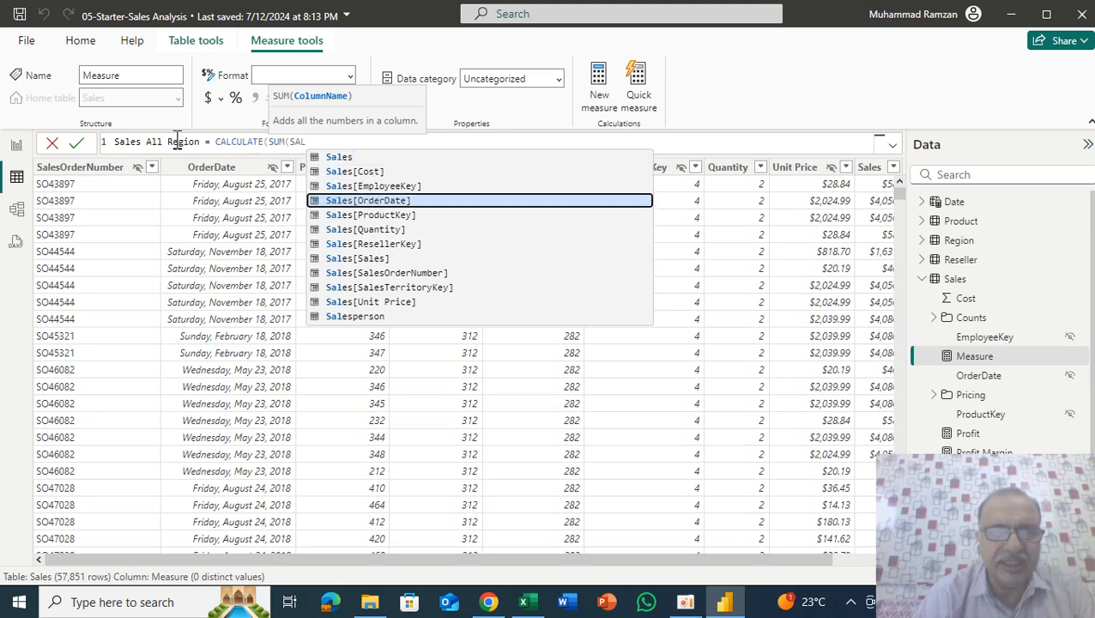
{"action": "key", "text": "Down"}
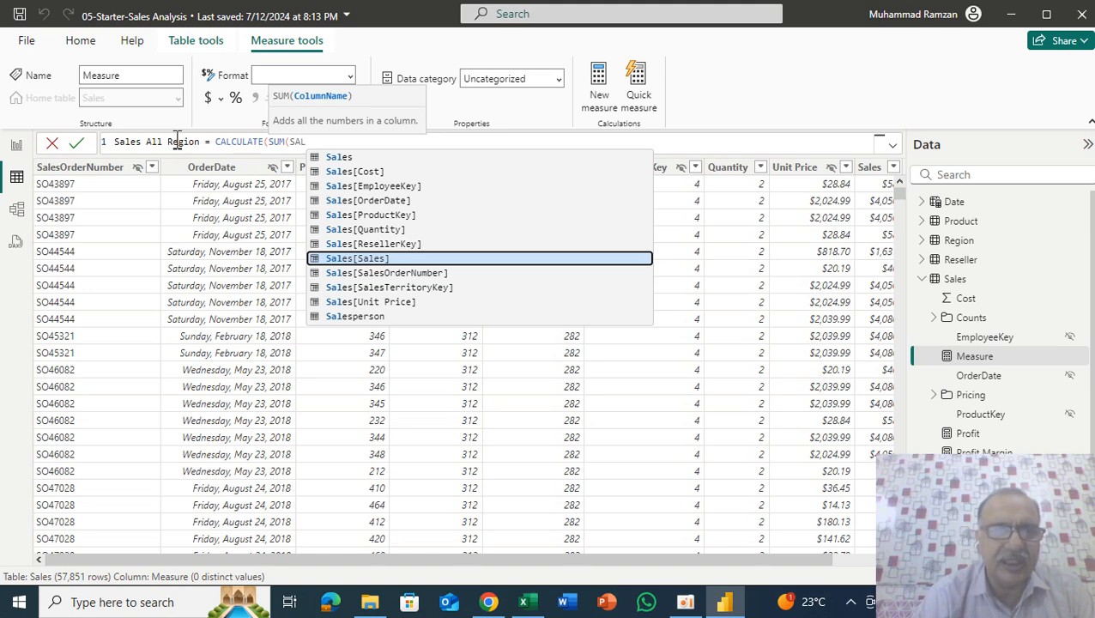
{"action": "key", "text": "Tab"}
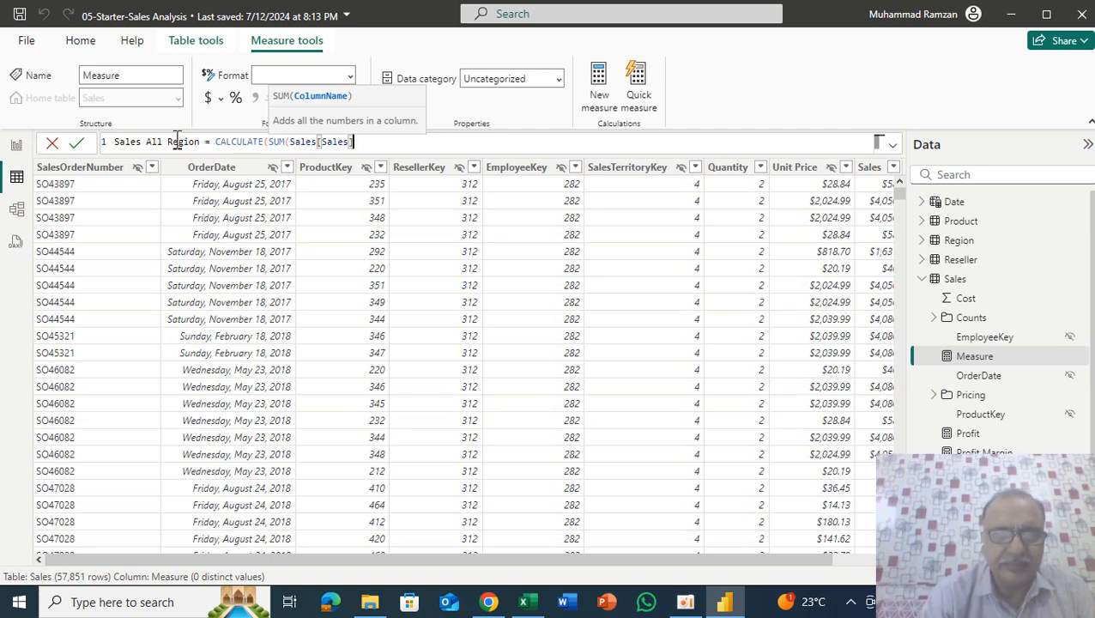
{"action": "type", "text": ")"}
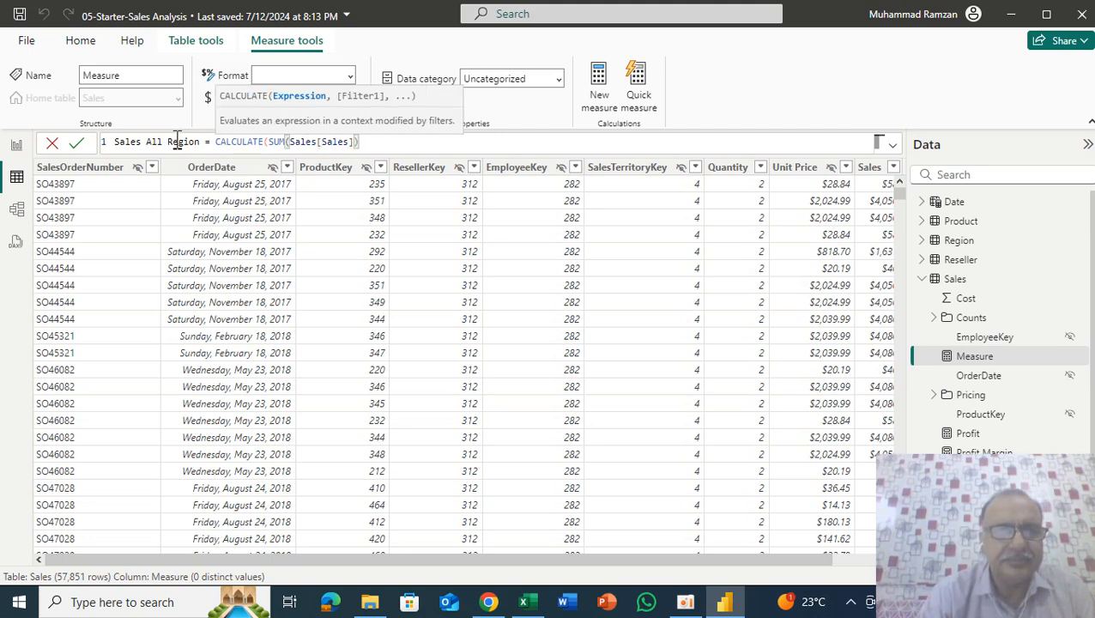
Add REMOVEFILTERS(Region) as the CALCULATE filter argument, close the formula and commit the measure
{"action": "type", "text": ","}
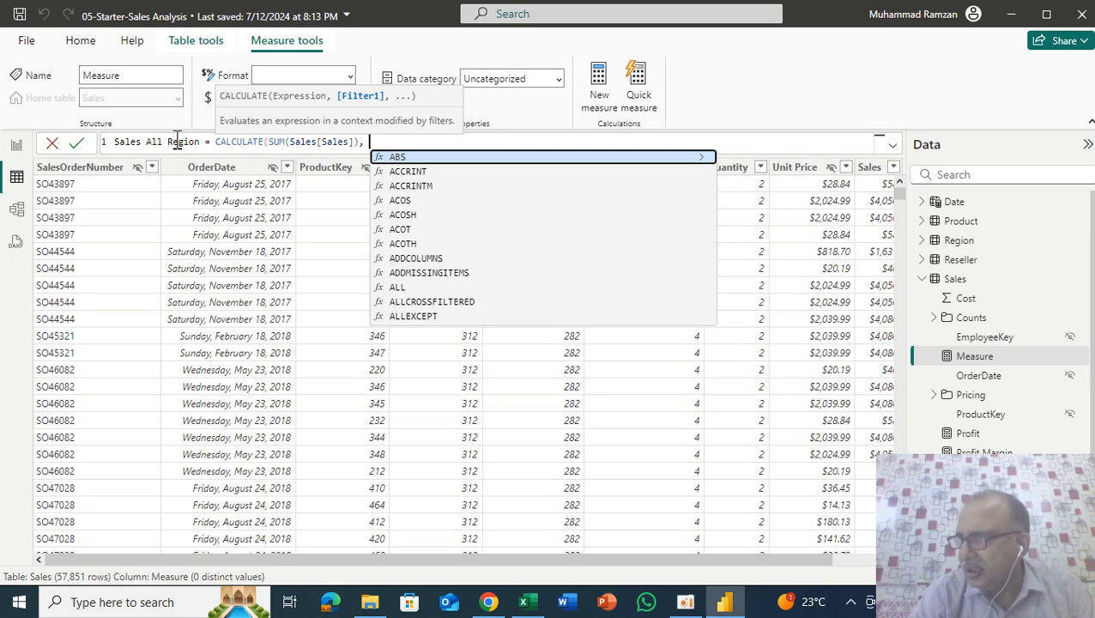
{"action": "type", "text": "REMOVE"}
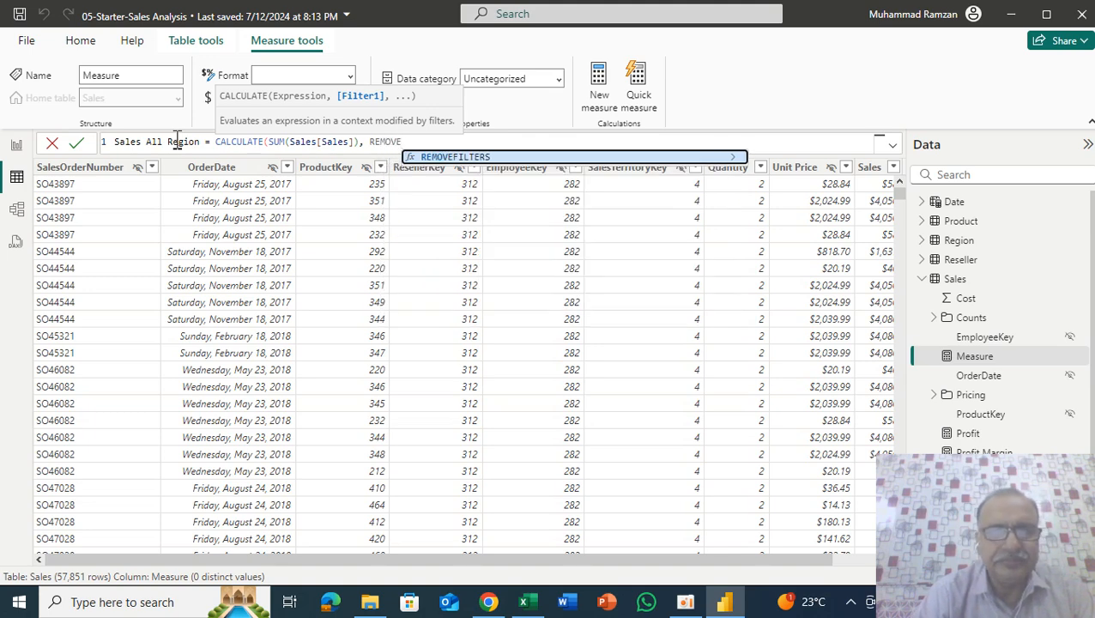
{"action": "type", "text": "FIL"}
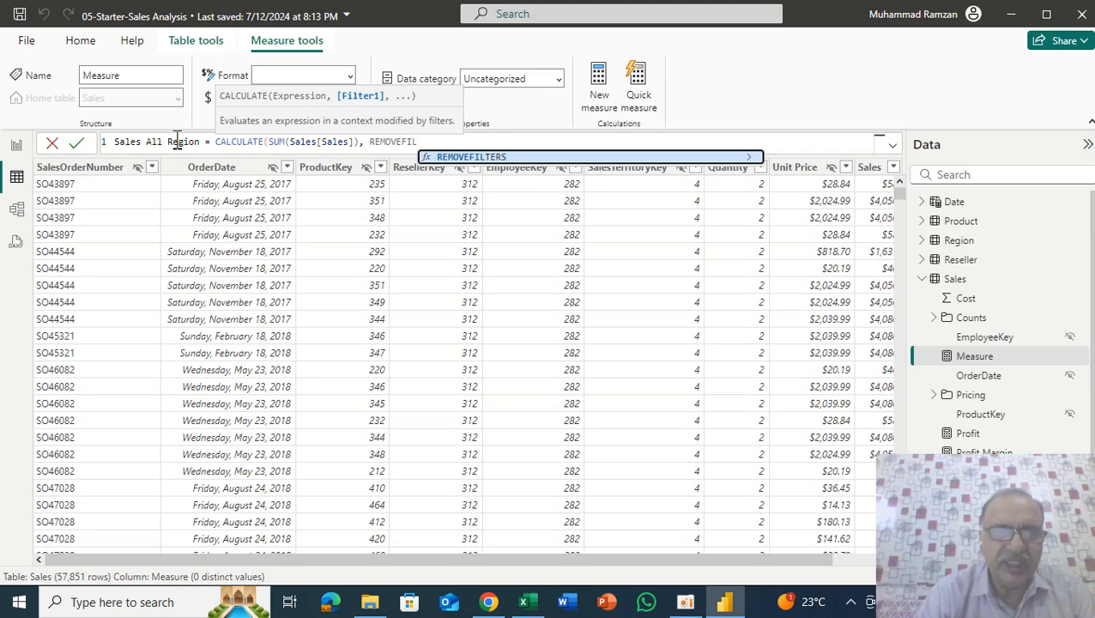
{"action": "key", "text": "Tab"}
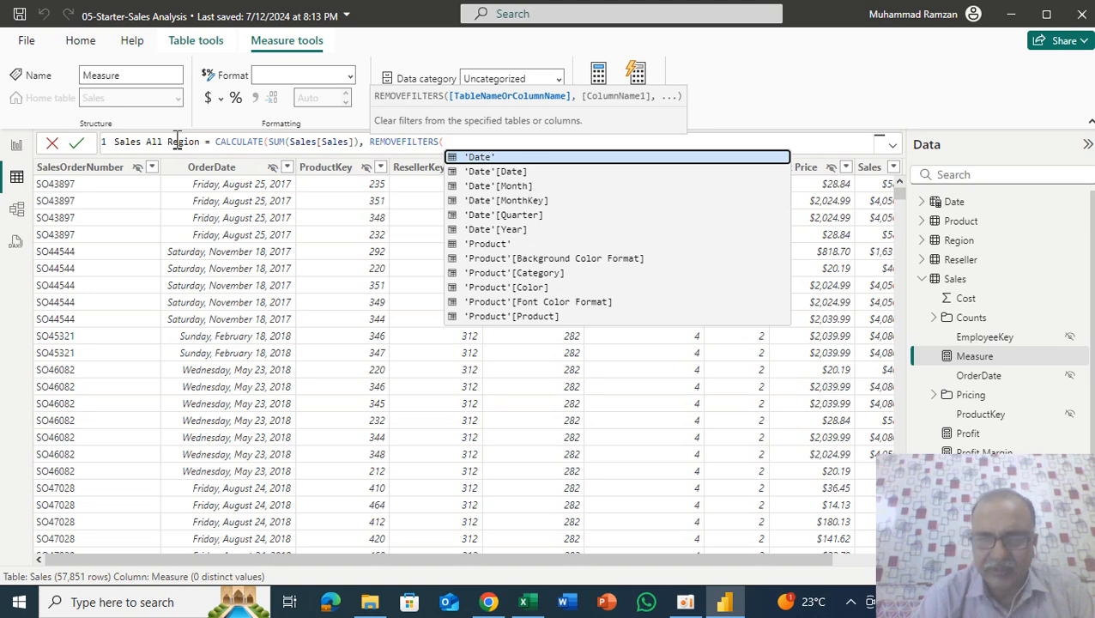
{"action": "key", "text": "Down"}
{"action": "key", "text": "Down"}
{"action": "key", "text": "Down"}
{"action": "key", "text": "Down"}
{"action": "key", "text": "Down"}
{"action": "key", "text": "Down"}
{"action": "key", "text": "Down"}
{"action": "key", "text": "Down"}
{"action": "key", "text": "Down"}
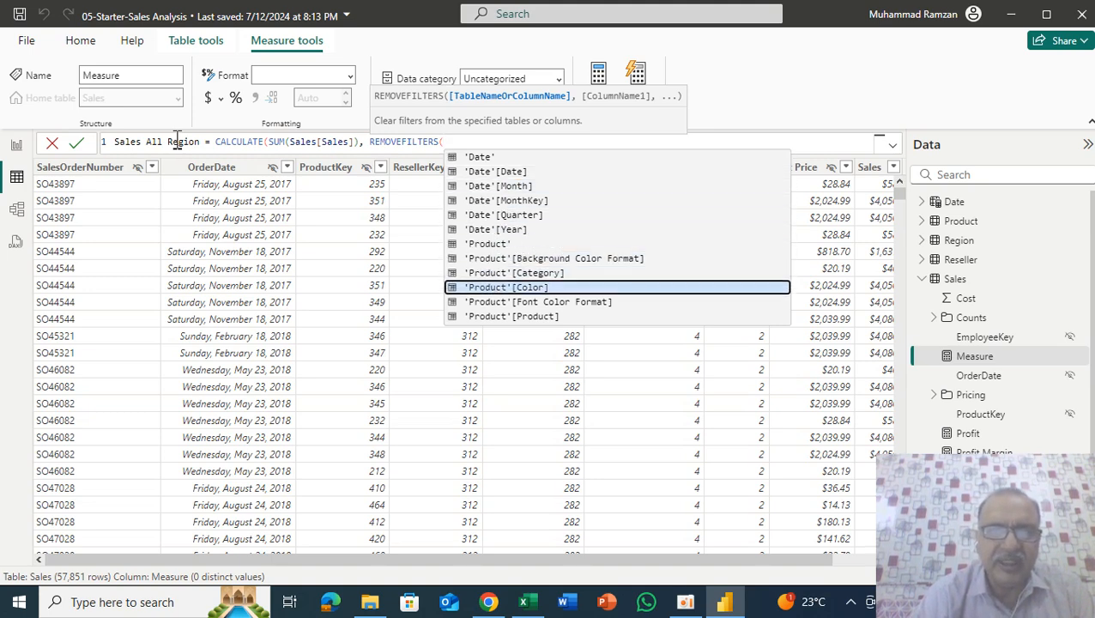
{"action": "key", "text": "Down"}
{"action": "key", "text": "Down"}
{"action": "key", "text": "Down"}
{"action": "key", "text": "Down"}
{"action": "key", "text": "Down"}
{"action": "key", "text": "Down"}
{"action": "key", "text": "Down"}
{"action": "key", "text": "Down"}
{"action": "key", "text": "Down"}
{"action": "key", "text": "Down"}
{"action": "key", "text": "Down"}
{"action": "key", "text": "Down"}
{"action": "key", "text": "Down"}
{"action": "key", "text": "Down"}
{"action": "key", "text": "Down"}
{"action": "key", "text": "Down"}
{"action": "key", "text": "Down"}
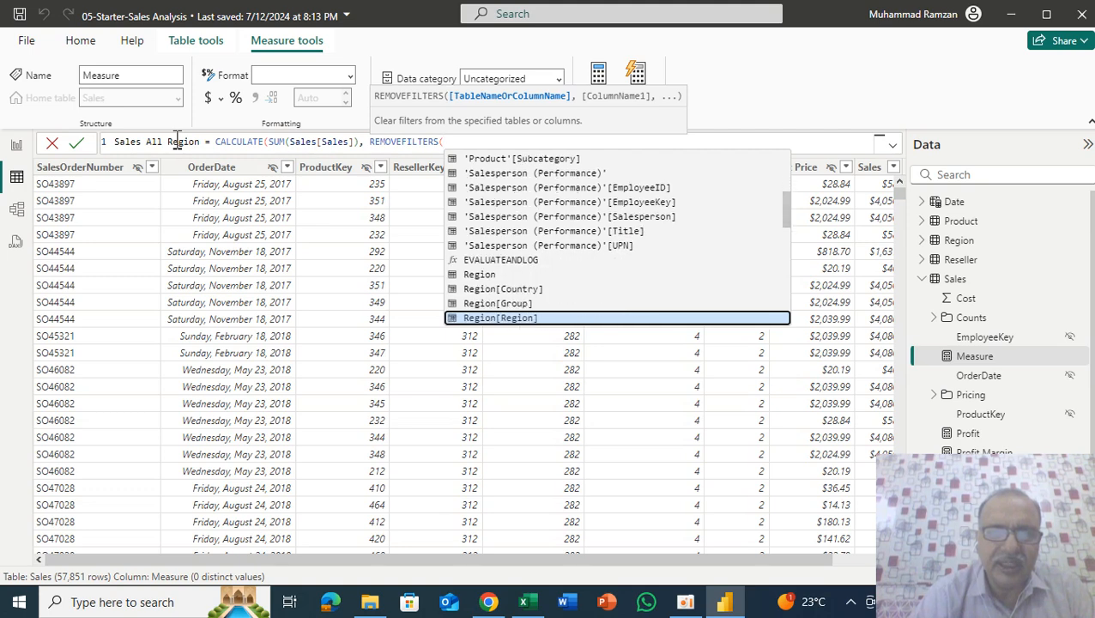
{"action": "key", "text": "Up"}
{"action": "key", "text": "Up"}
{"action": "key", "text": "Up"}
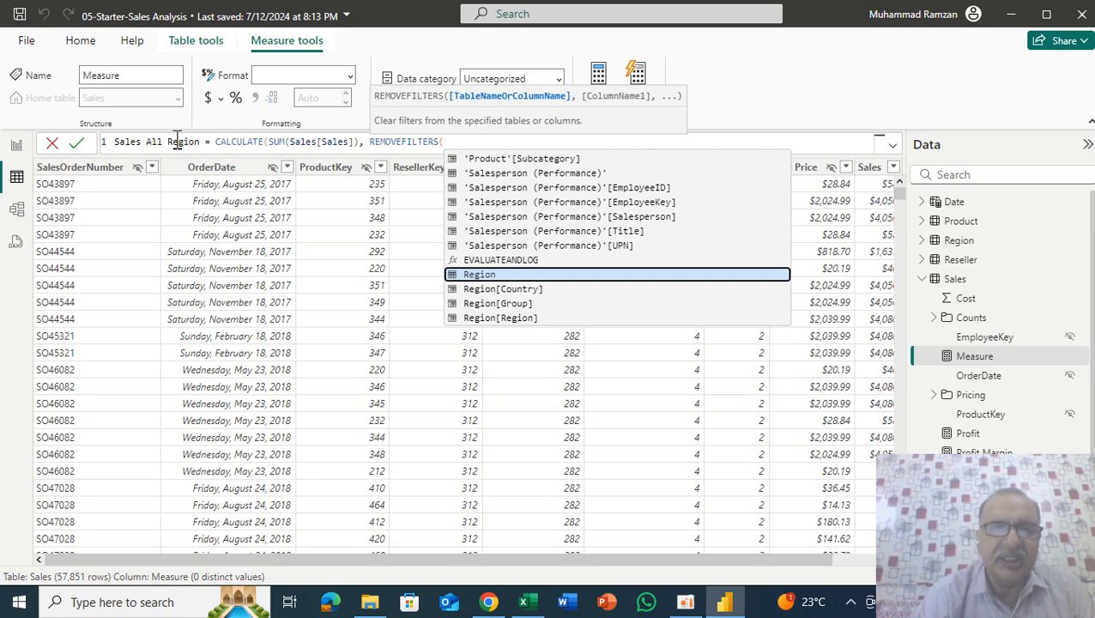
{"action": "key", "text": "Tab"}
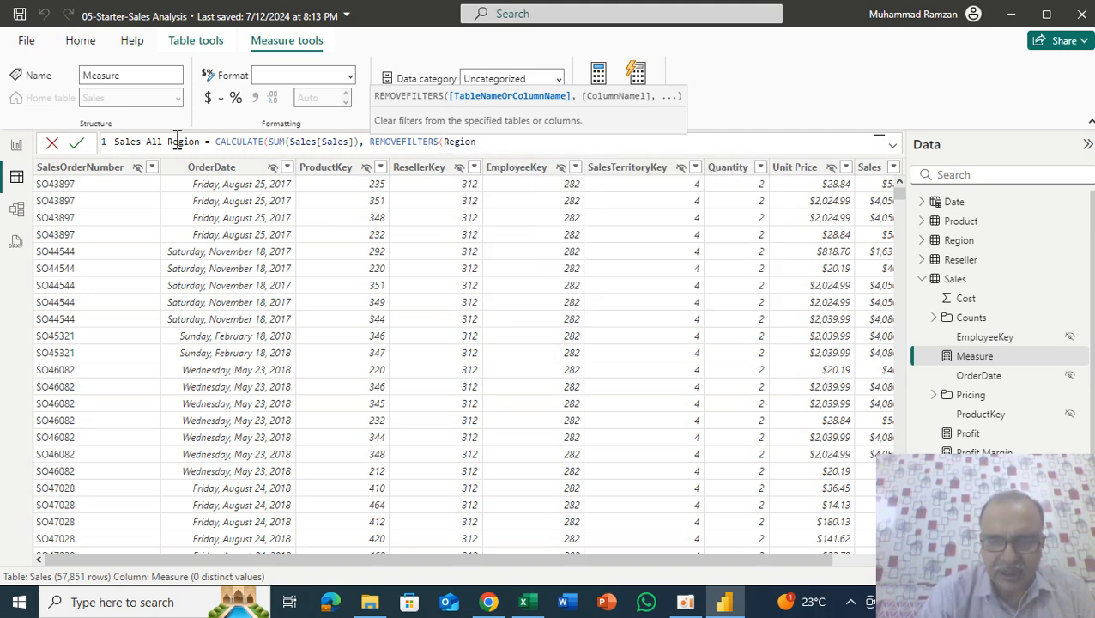
{"action": "type", "text": ")"}
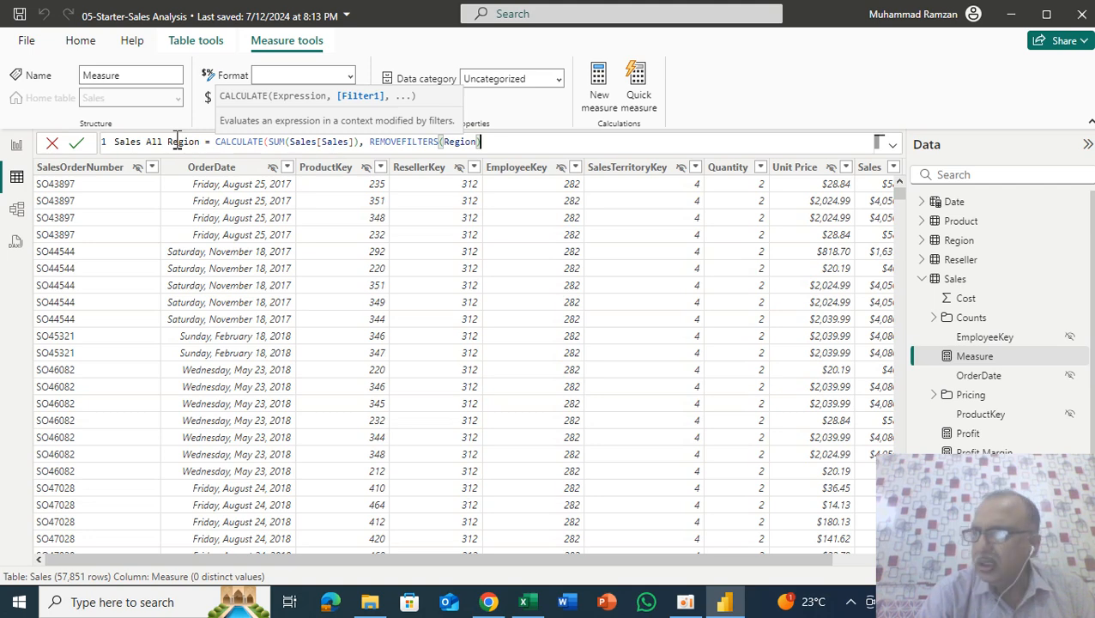
{"action": "type", "text": ")"}
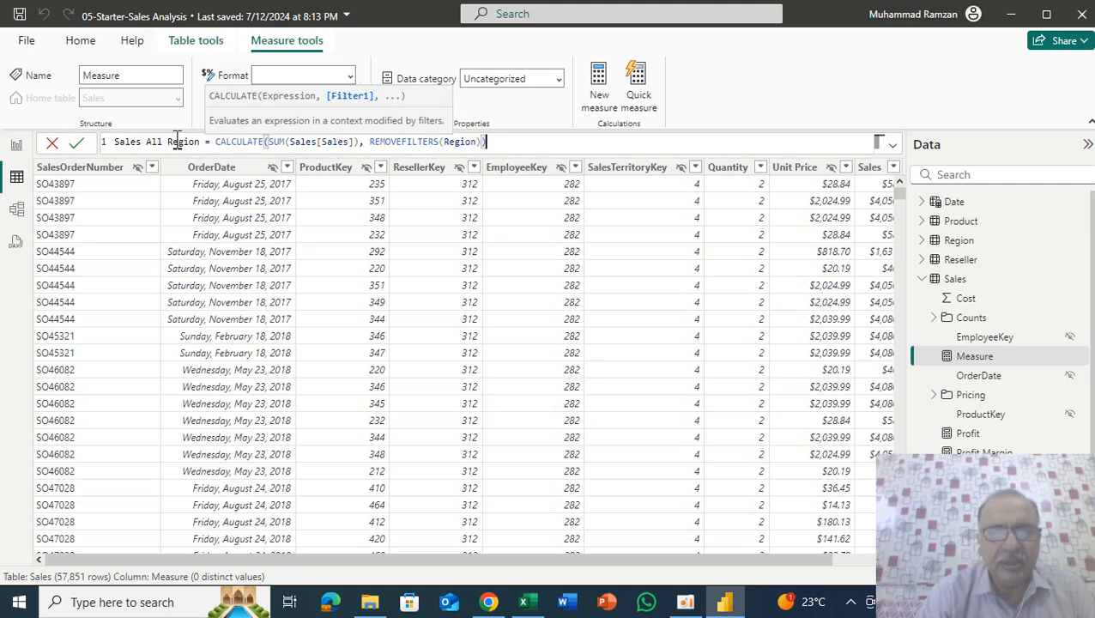
{"action": "key", "text": "Return"}
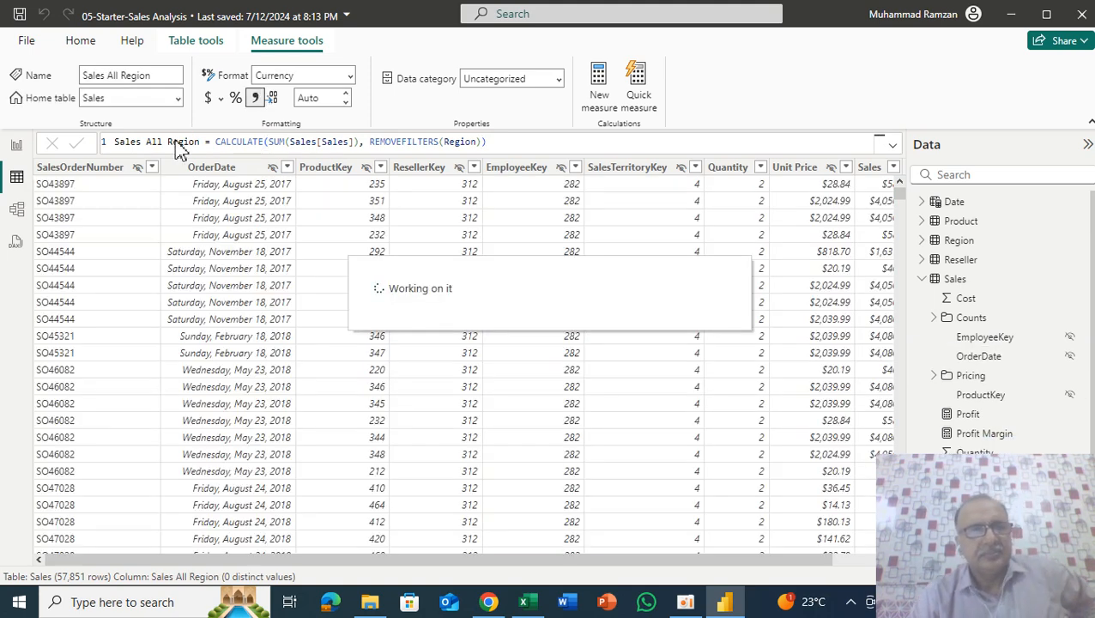
Set the Sales All Region measure's number of decimal places to 0
{"action": "left_click", "coordinate": [331, 97]}
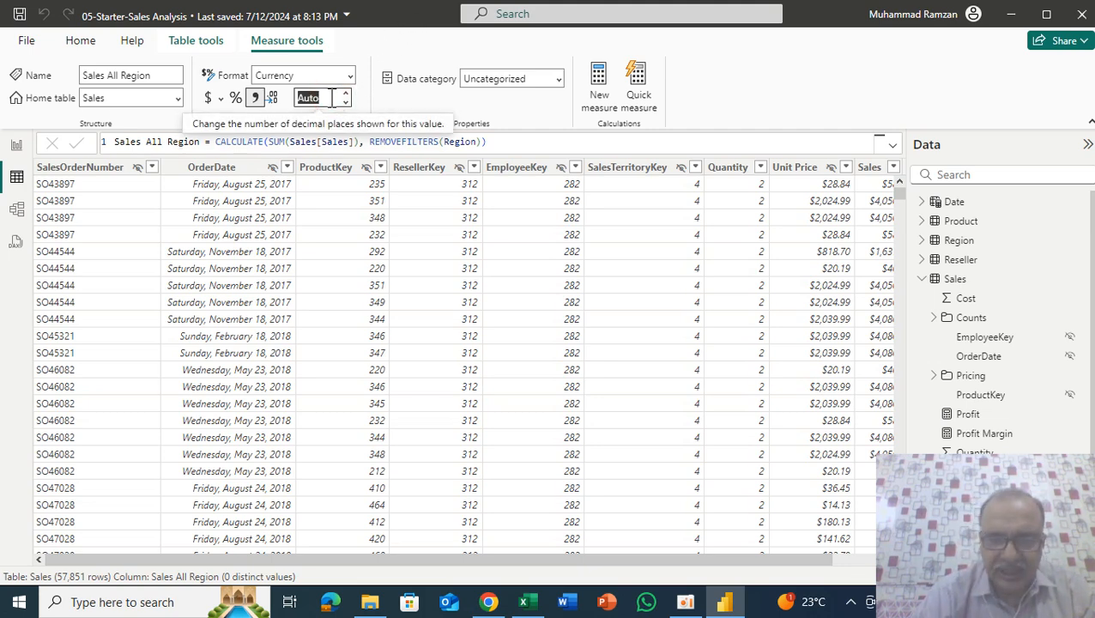
{"action": "type", "text": "0"}
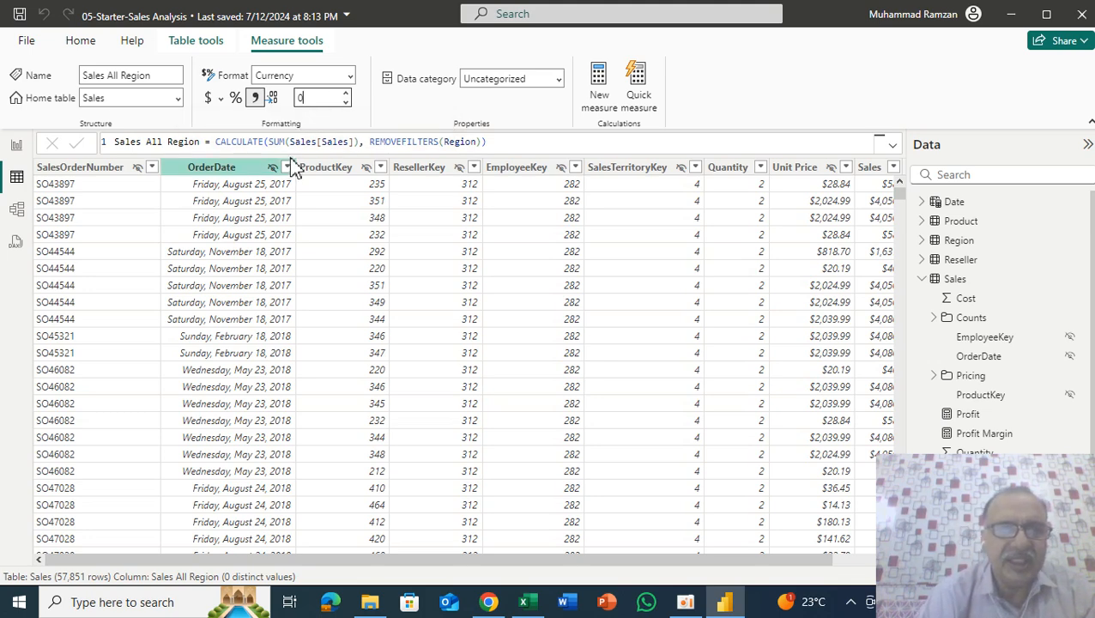
{"action": "key", "text": "BackSpace"}
{"action": "left_click", "coordinate": [345, 98]}
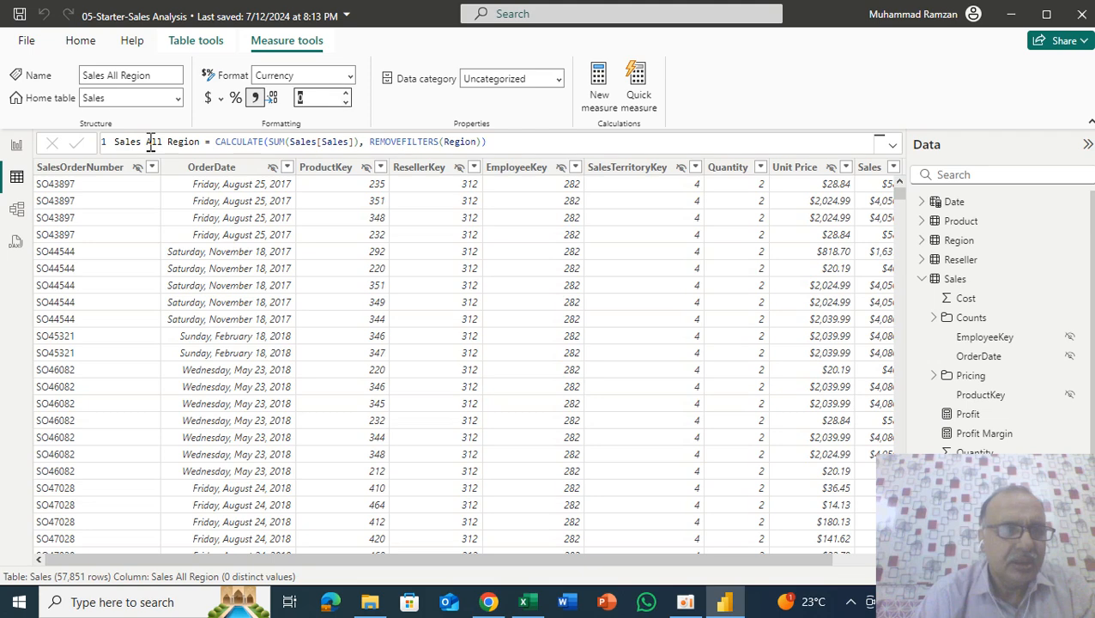
Add the Sales All Region measure to the matrix on the report page and widen the visual slightly
{"action": "left_click", "coordinate": [19, 148]}
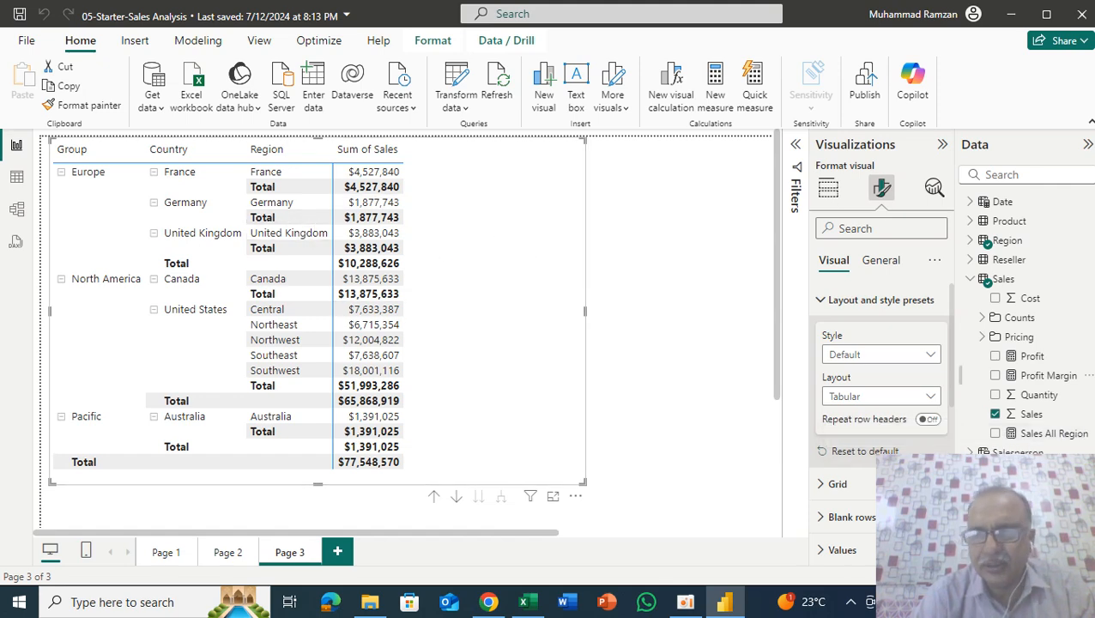
{"action": "left_click", "coordinate": [996, 434]}
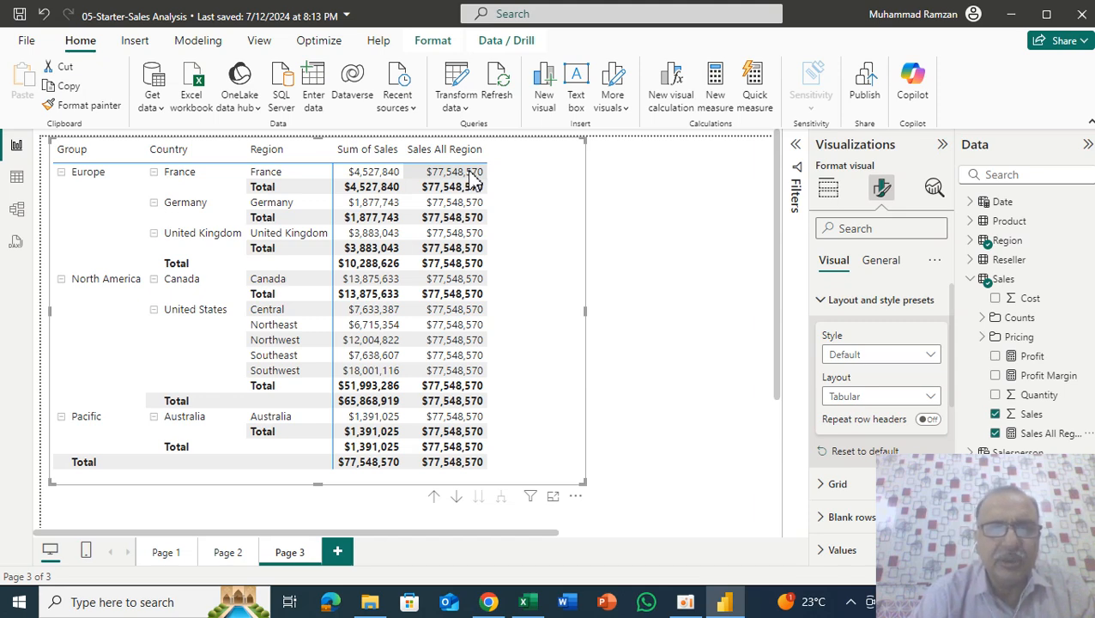
{"action": "left_click", "coordinate": [459, 150]}
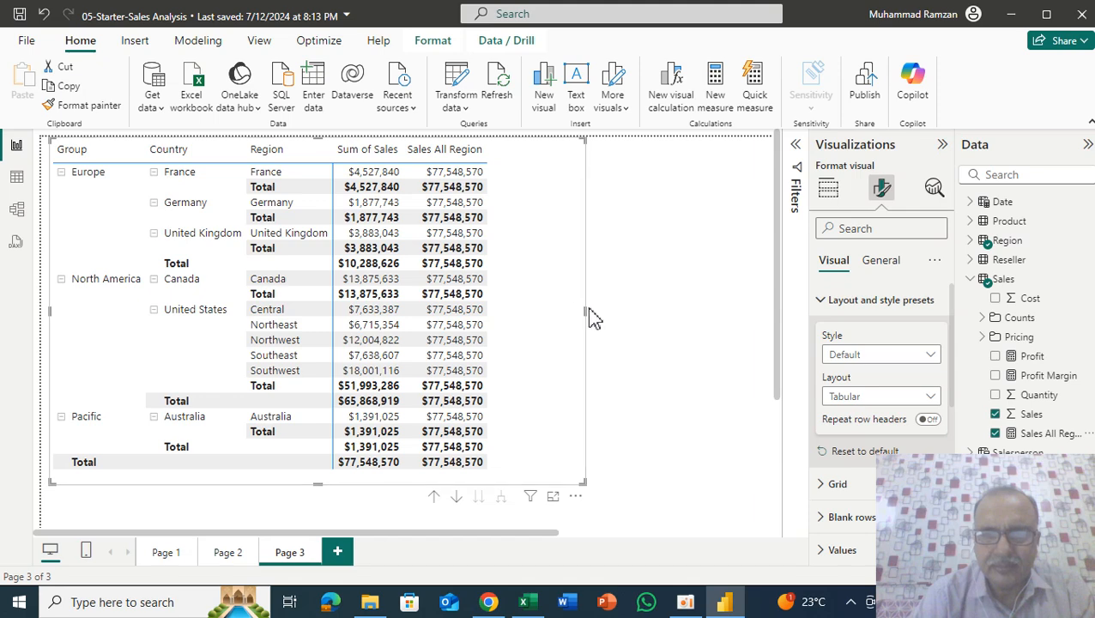
{"action": "left_click_drag", "start_coordinate": [585, 311], "coordinate": [636, 318]}
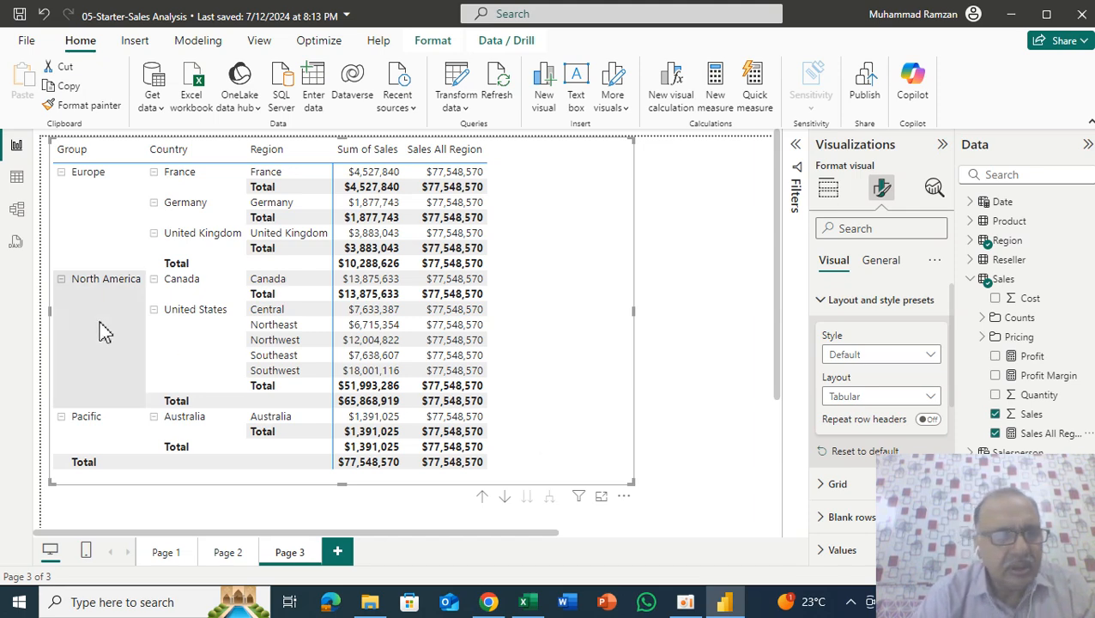
Rename the Sales All Region measure to Sales % All Region in its formula in the data table view
{"action": "left_click", "coordinate": [17, 179]}
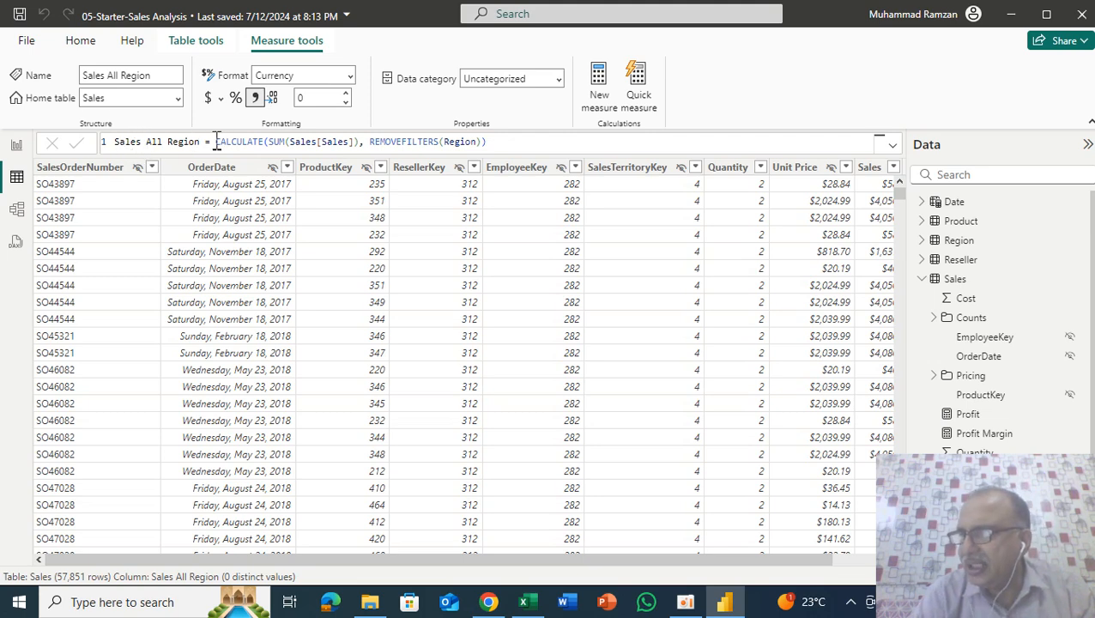
{"action": "double_click", "coordinate": [147, 142]}
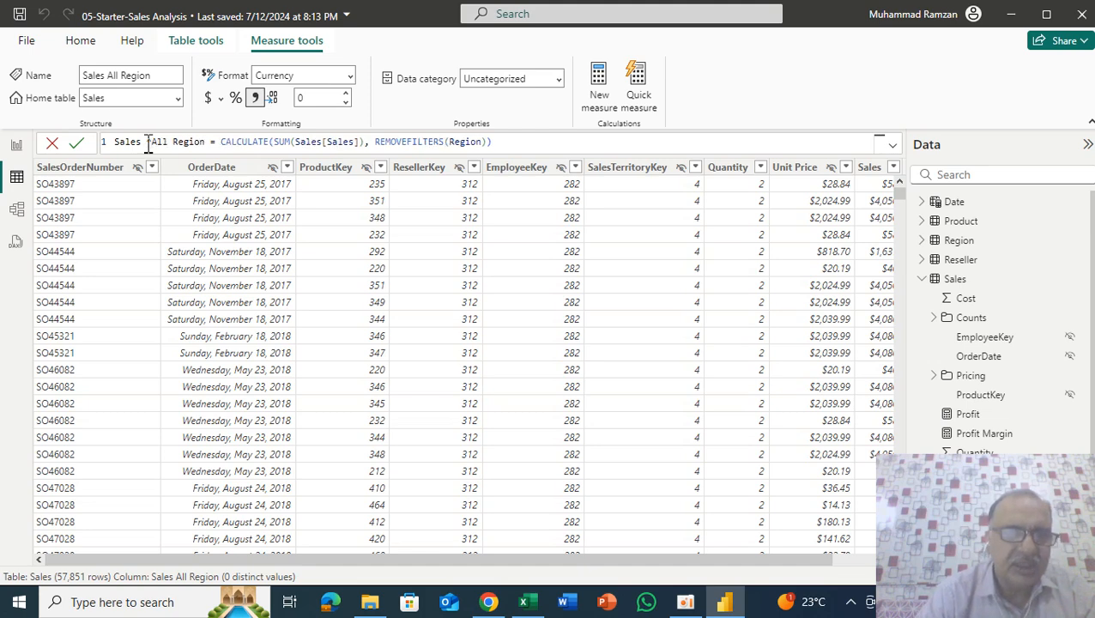
{"action": "key", "text": "BackSpace"}
{"action": "type", "text": "%"}
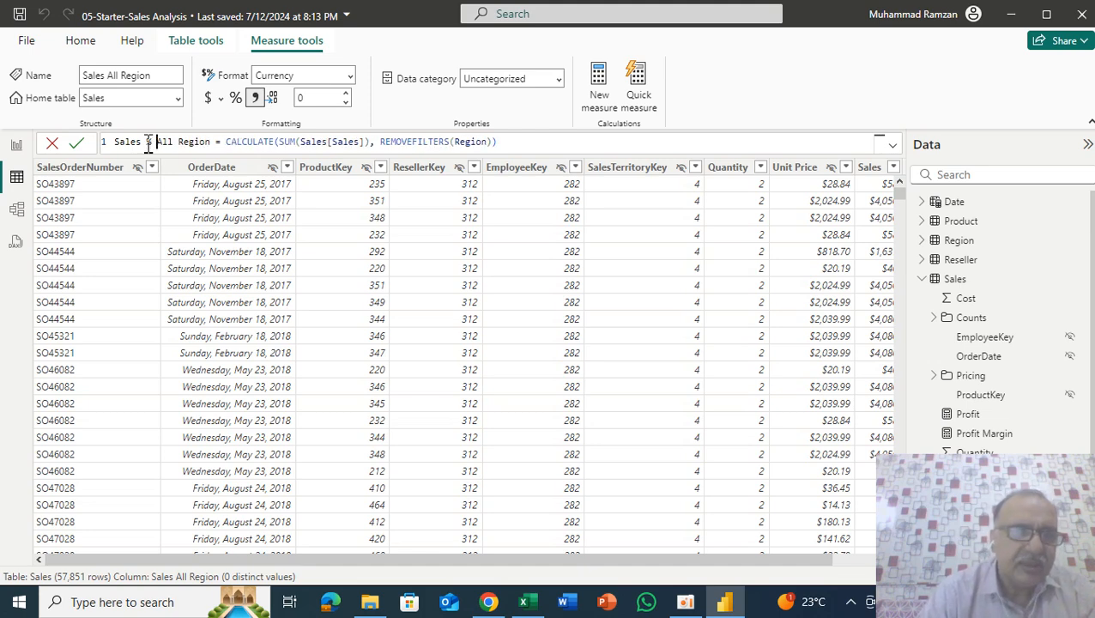
Insert DIVIDE ahead of the CALCULATE expression, with SUM(Sales[Sales]) as numerator and the existing CALCULATE as denominator
{"action": "double_click", "coordinate": [228, 143]}
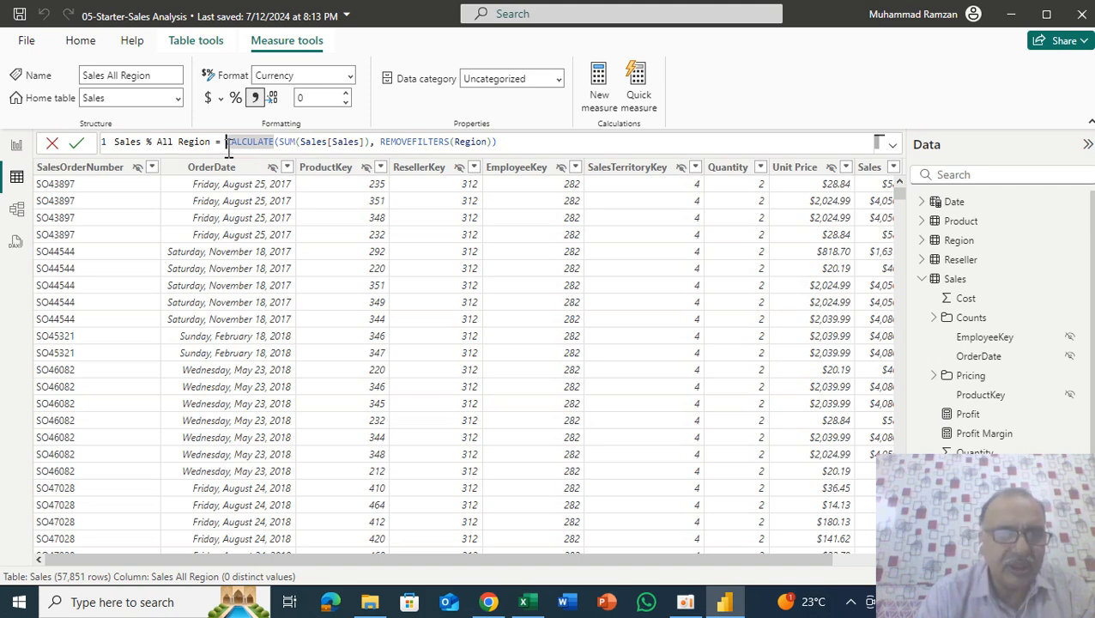
{"action": "type", "text": "Divide"}
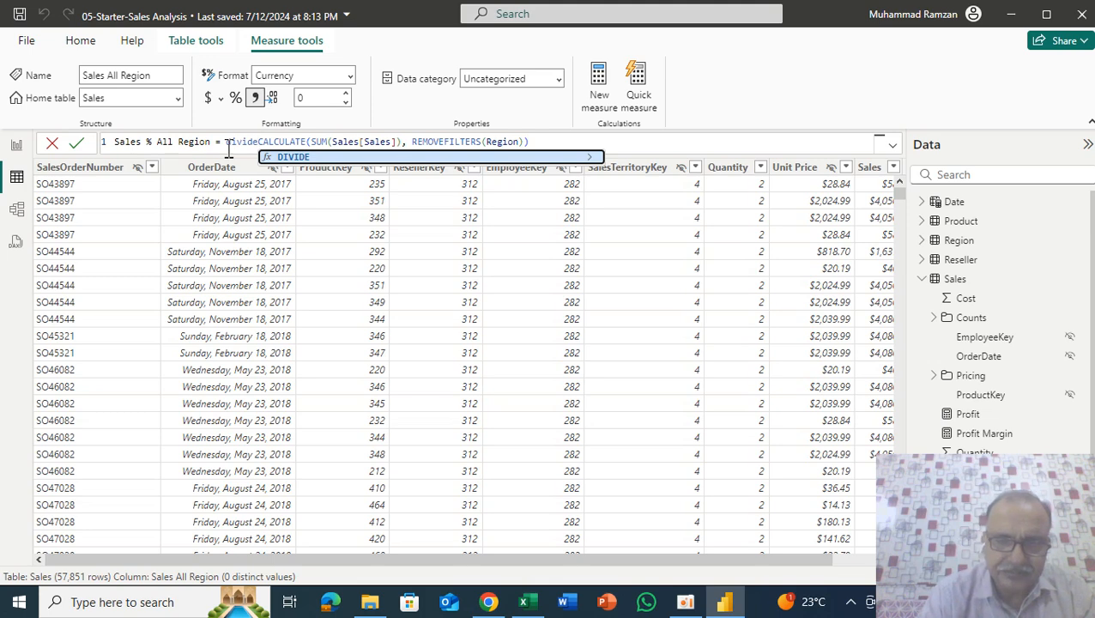
{"action": "type", "text": "("}
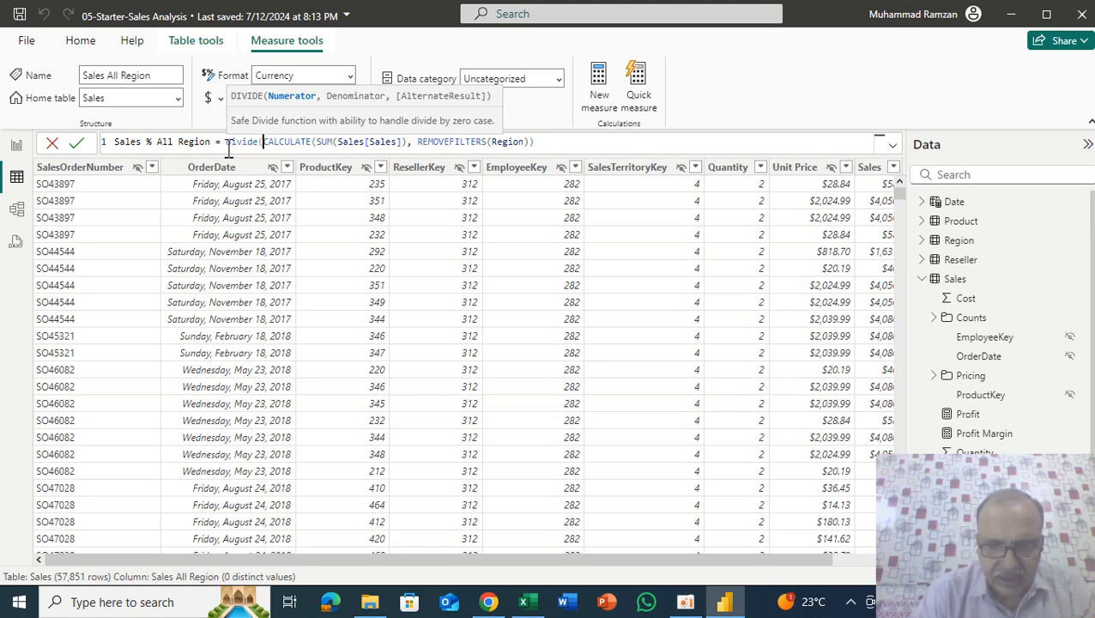
{"action": "type", "text": "sum"}
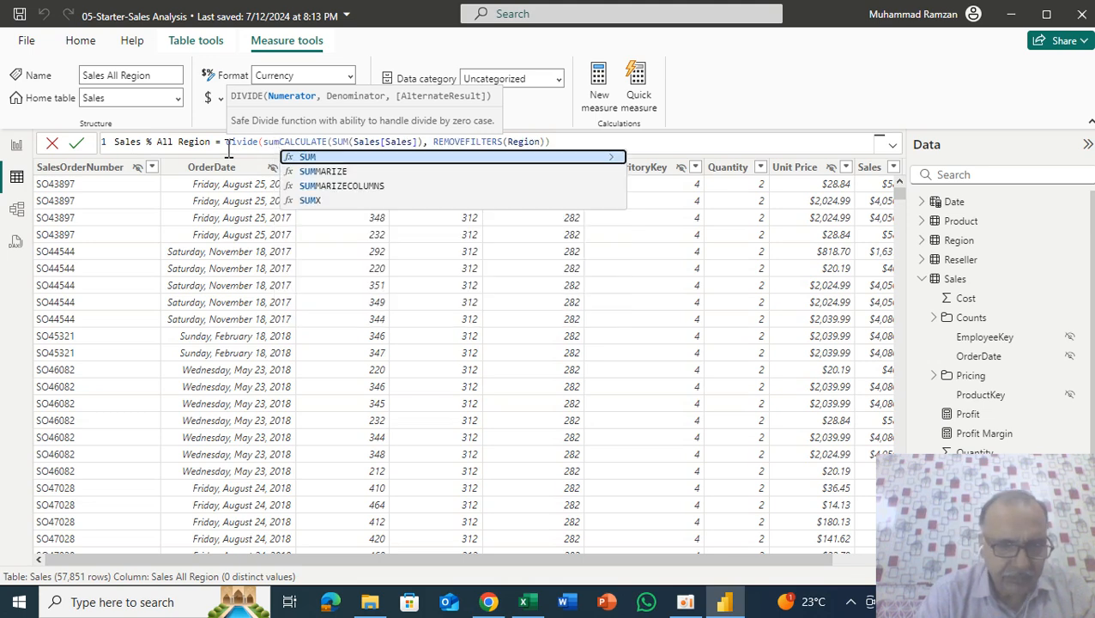
{"action": "type", "text": "(sa"}
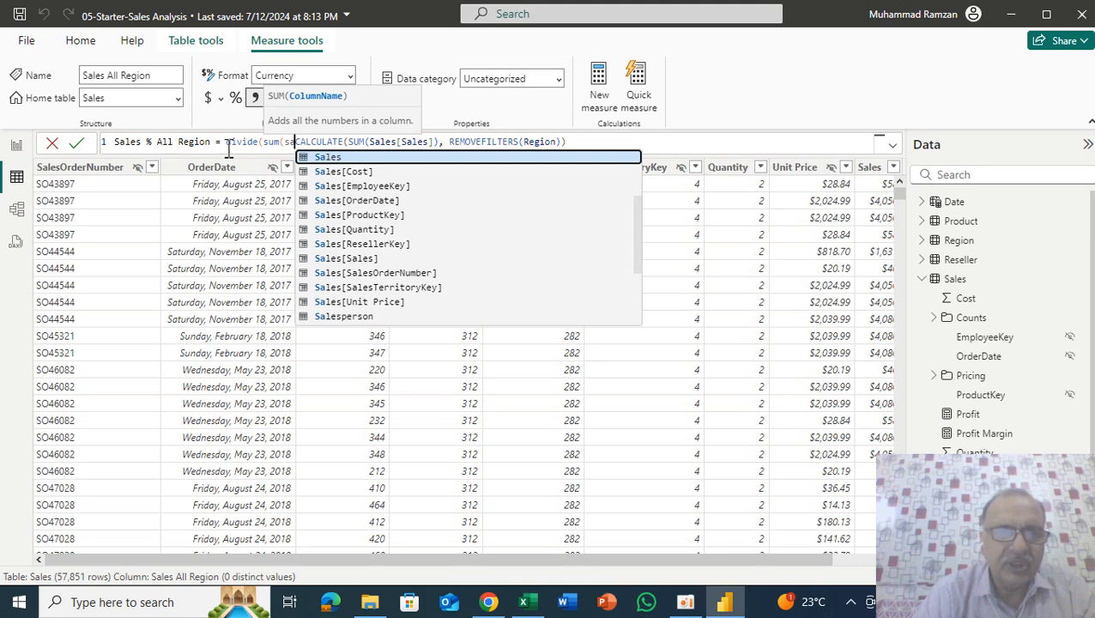
{"action": "key", "text": "Down"}
{"action": "key", "text": "Down"}
{"action": "key", "text": "Down"}
{"action": "key", "text": "Down"}
{"action": "key", "text": "Down"}
{"action": "key", "text": "Down"}
{"action": "key", "text": "Down"}
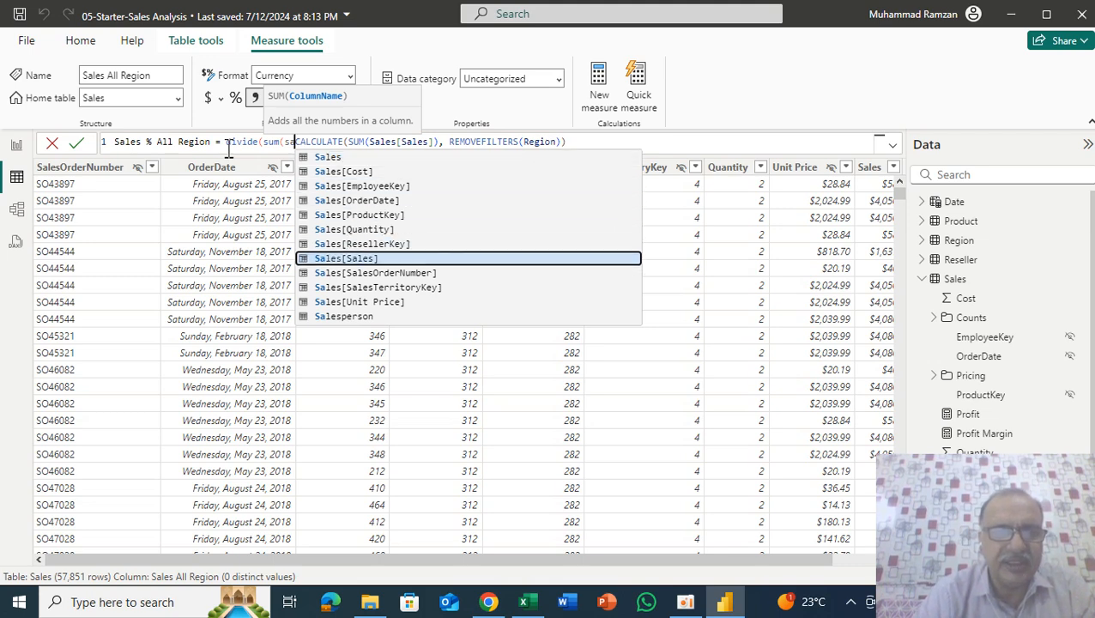
{"action": "key", "text": "Tab"}
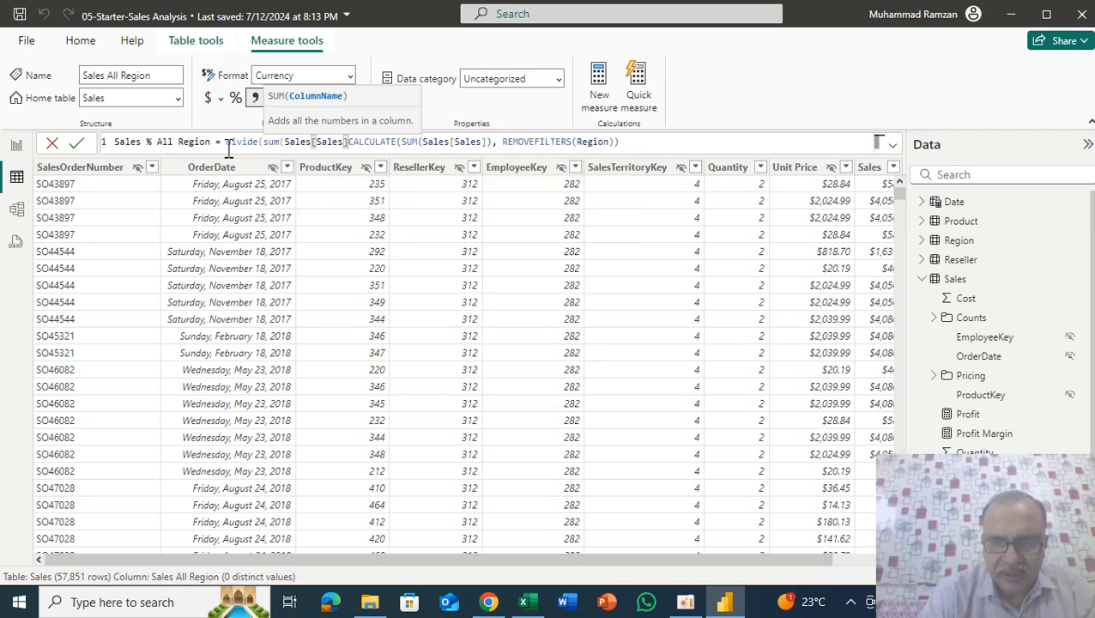
{"action": "type", "text": ")"}
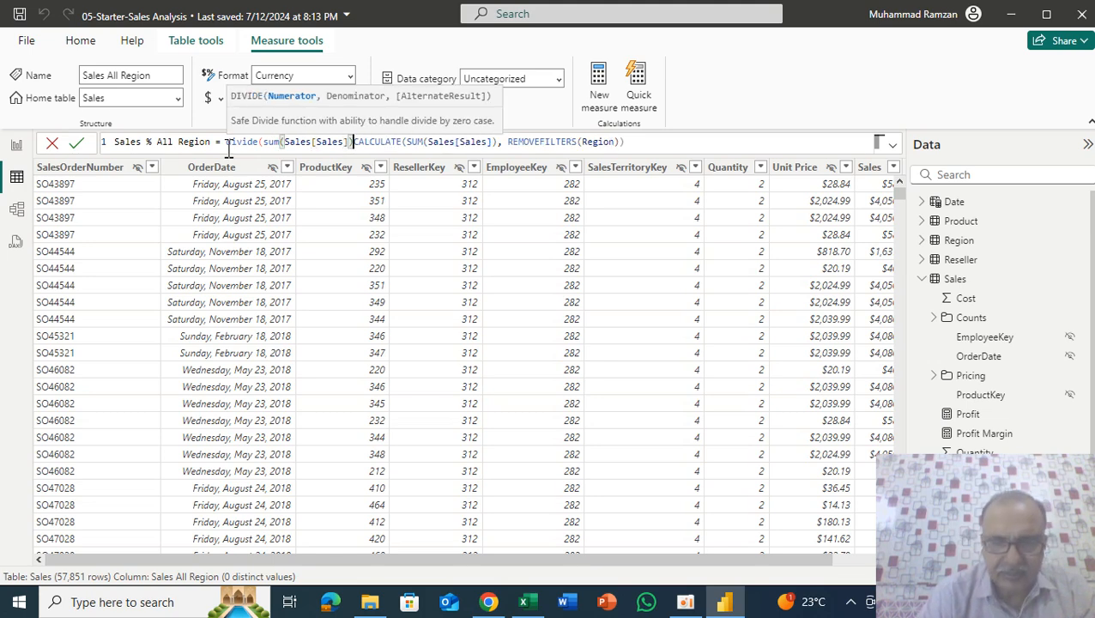
{"action": "type", "text": ","}
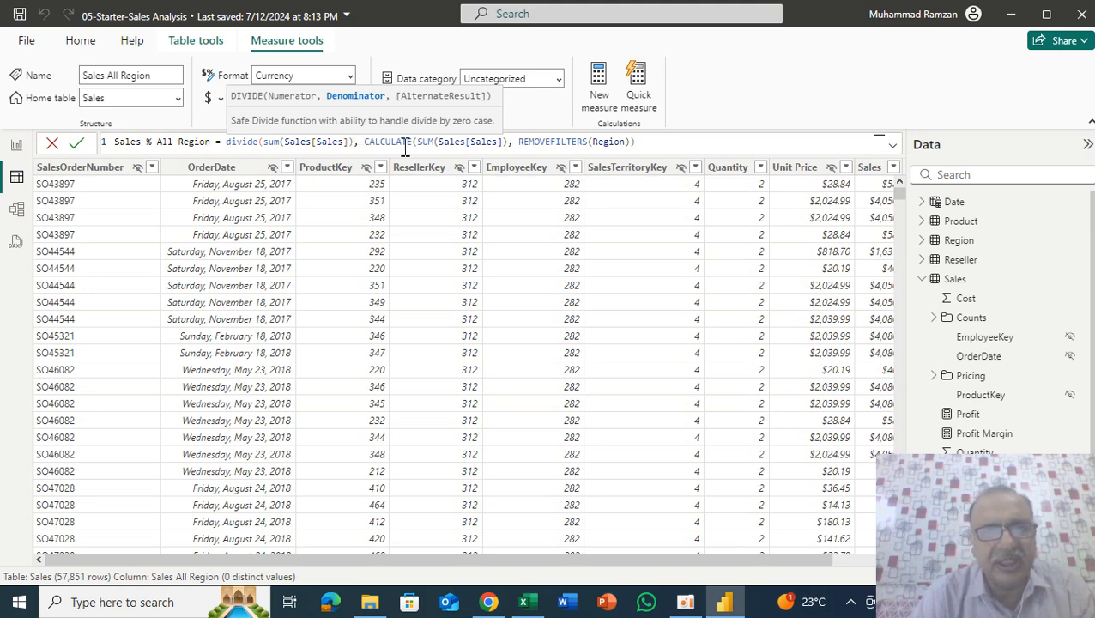
Close the DIVIDE function after the CALCULATE expression and commit the Sales % All Region measure
{"action": "left_click", "coordinate": [650, 142]}
{"action": "type", "text": ")"}
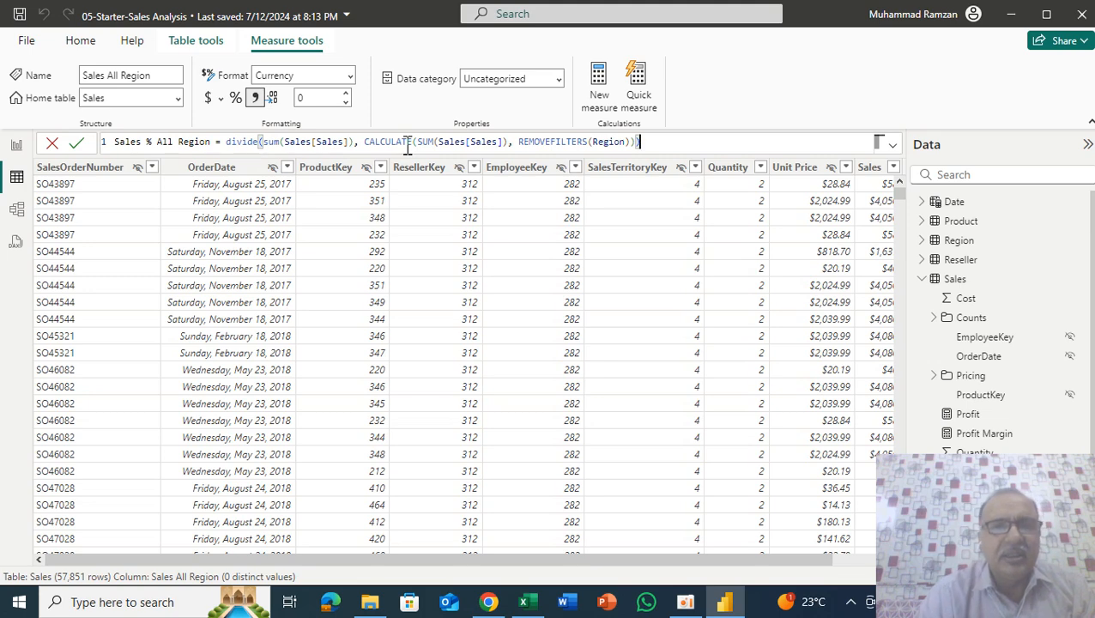
{"action": "key", "text": "Return"}
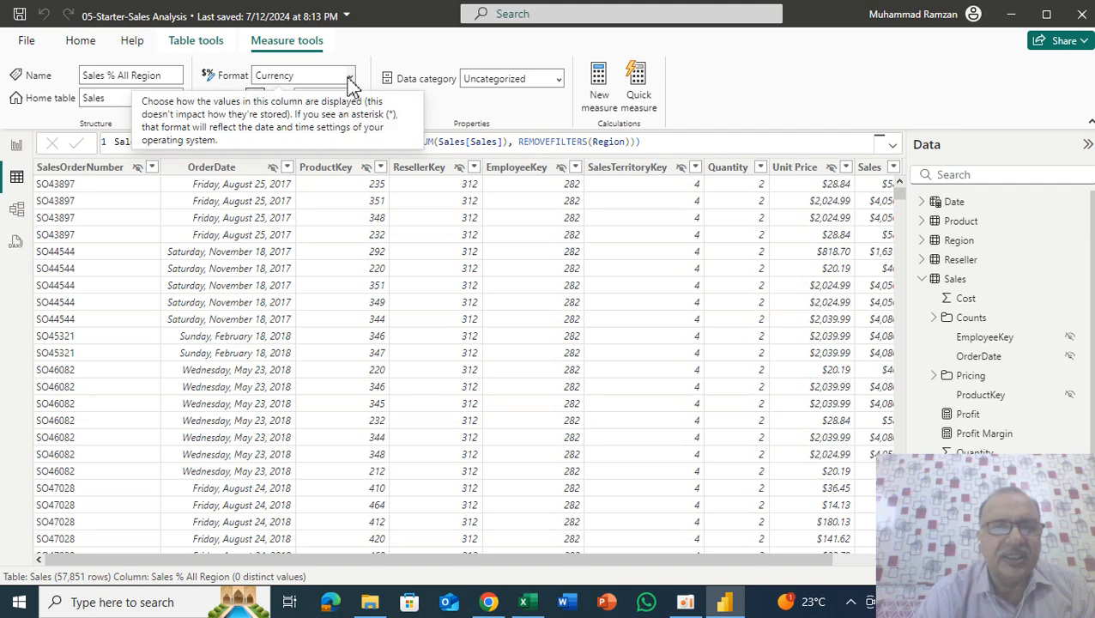
Format the Sales % All Region measure as Percentage with 1 decimal place
{"action": "left_click", "coordinate": [350, 79]}
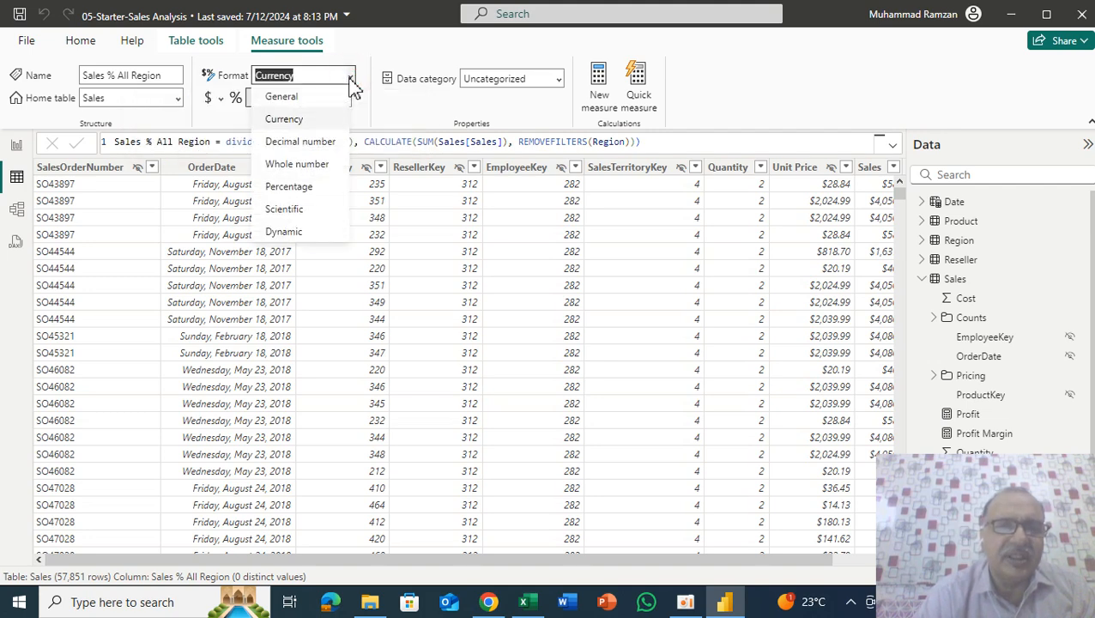
{"action": "left_click", "coordinate": [302, 186]}
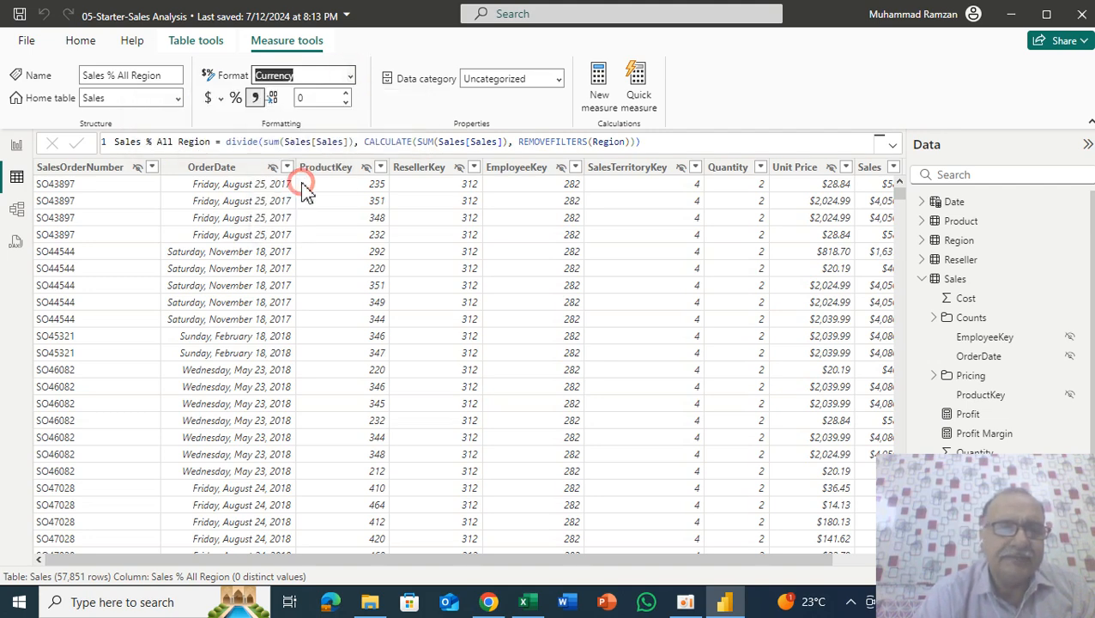
{"action": "left_click", "coordinate": [346, 94]}
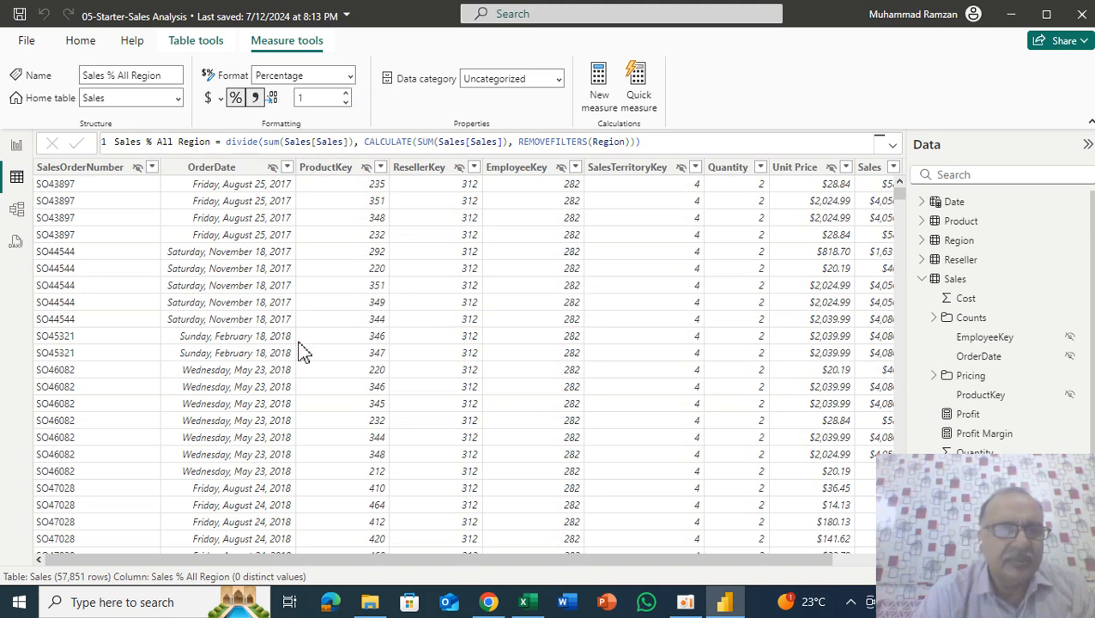
Collapse the region rows under every country in the report page's matrix and widen the visual slightly
{"action": "left_click", "coordinate": [17, 148]}
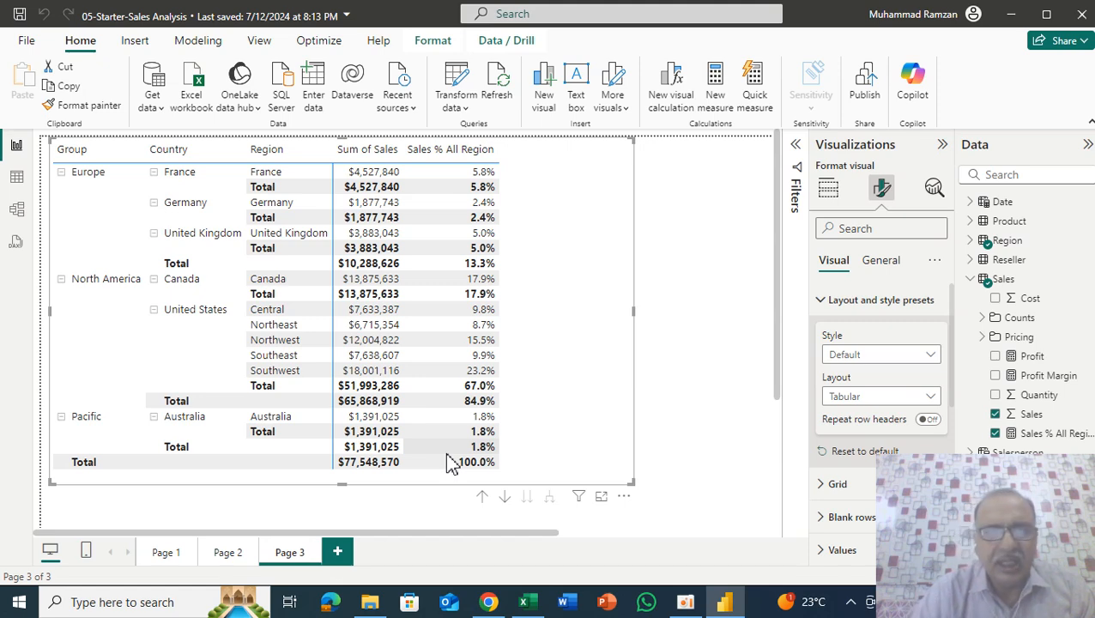
{"action": "left_click", "coordinate": [154, 173]}
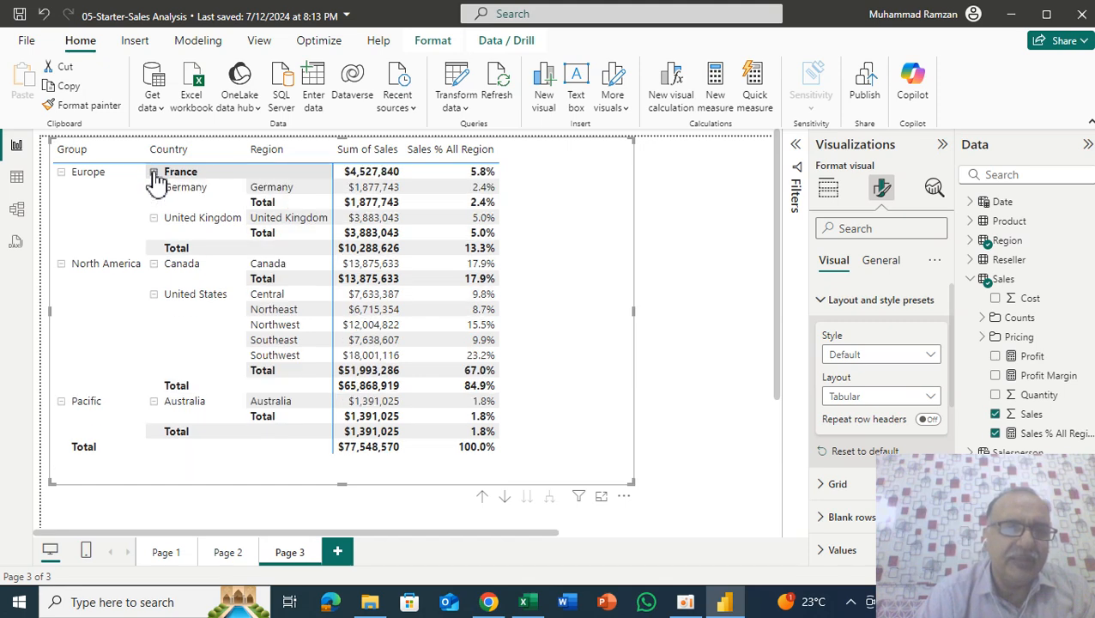
{"action": "left_click", "coordinate": [153, 188]}
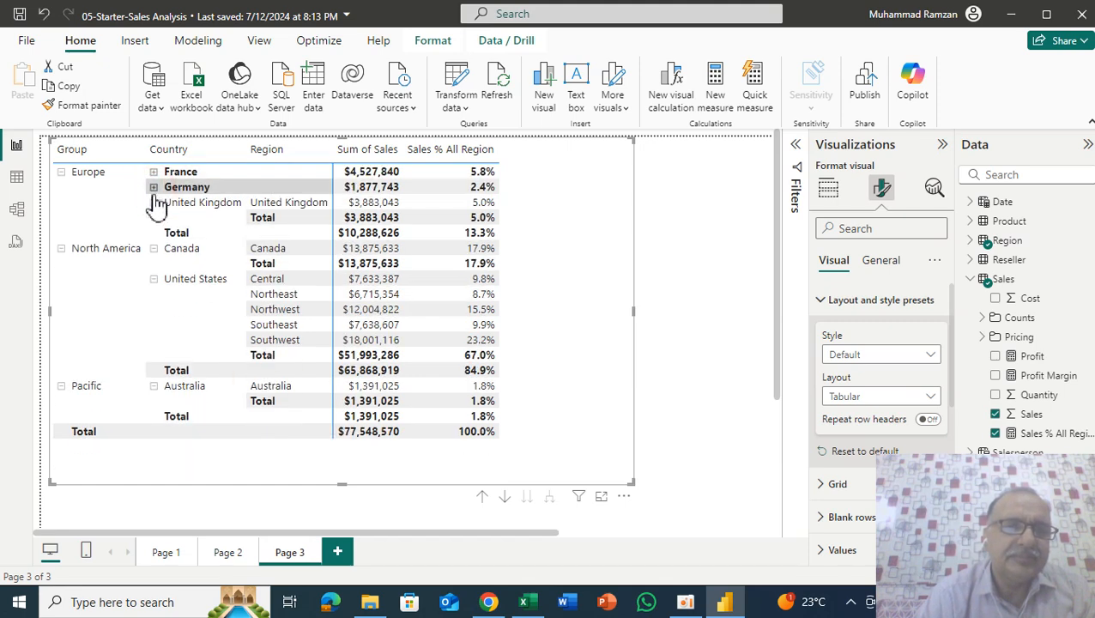
{"action": "left_click", "coordinate": [154, 204]}
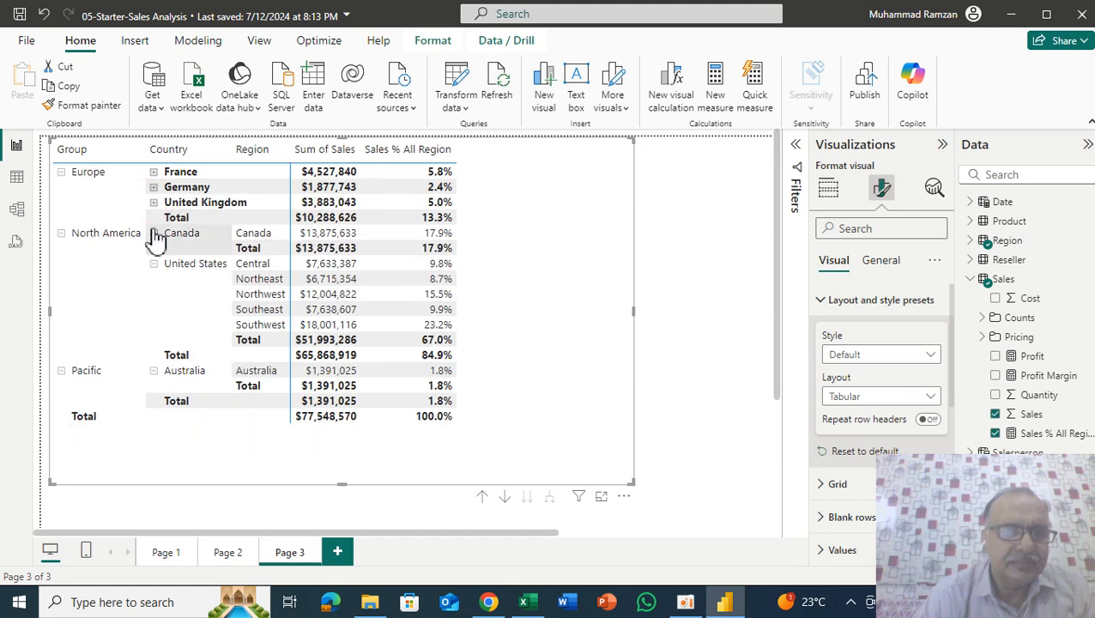
{"action": "left_click", "coordinate": [154, 233]}
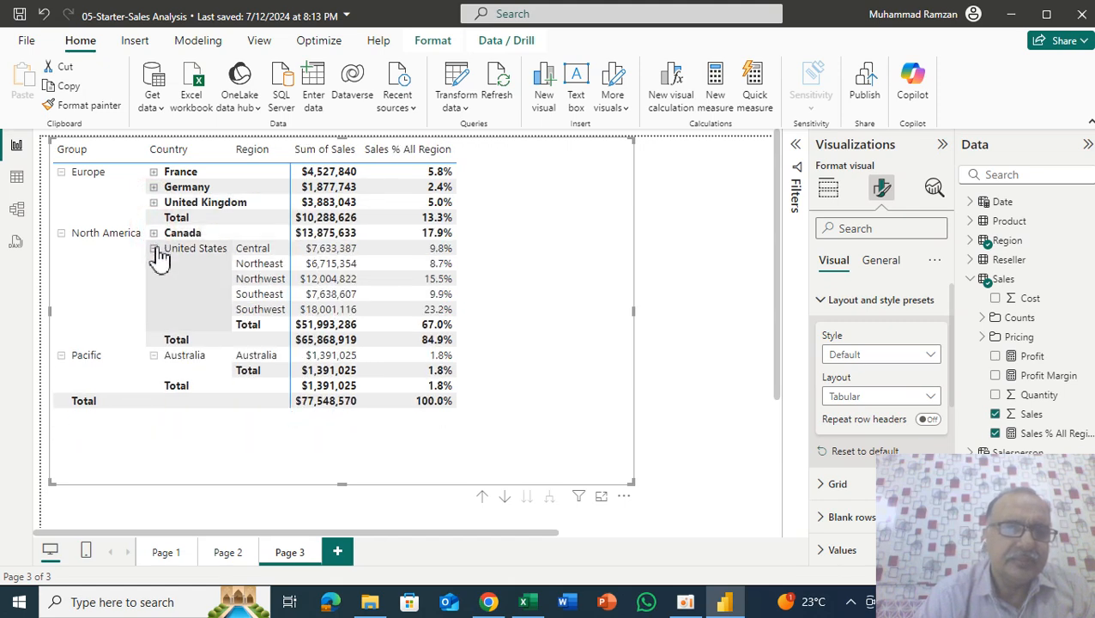
{"action": "left_click", "coordinate": [155, 248]}
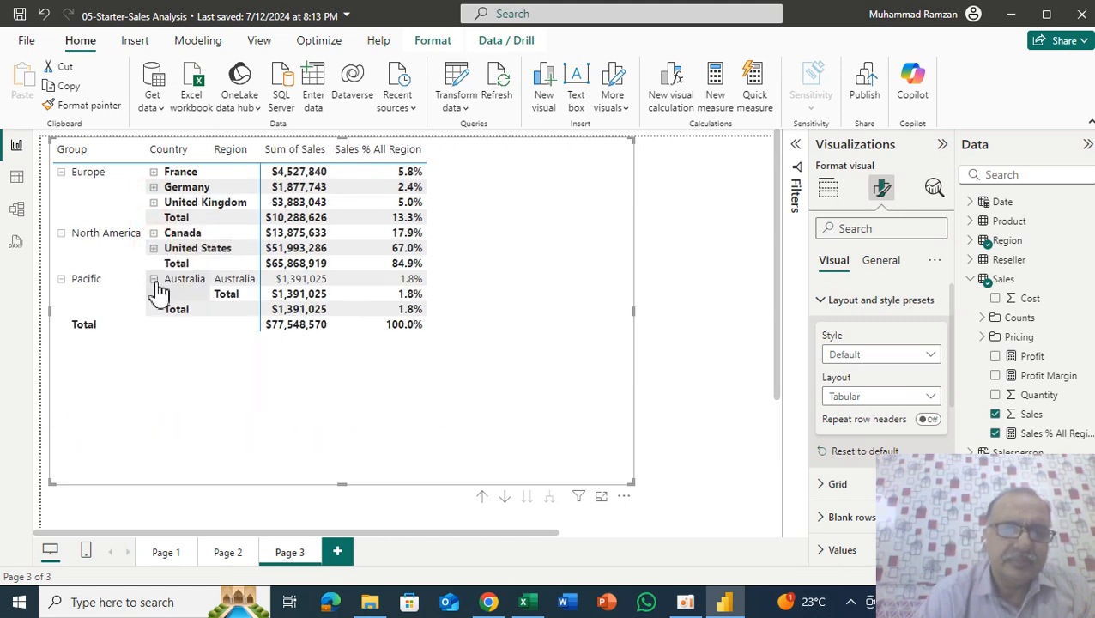
{"action": "left_click", "coordinate": [155, 280]}
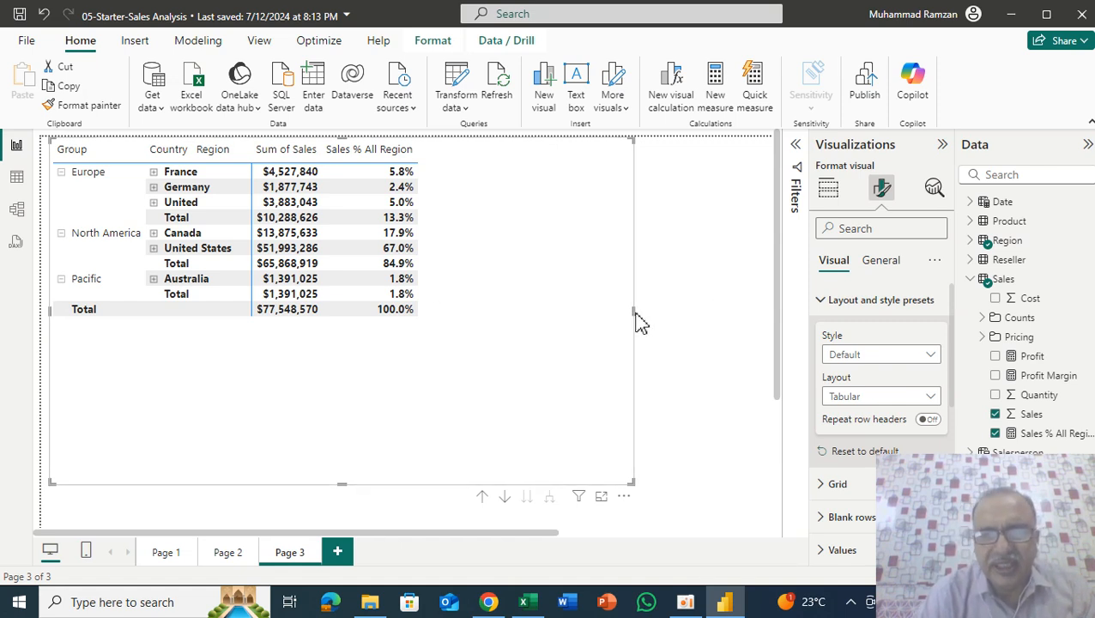
{"action": "left_click_drag", "start_coordinate": [634, 308], "coordinate": [657, 309]}
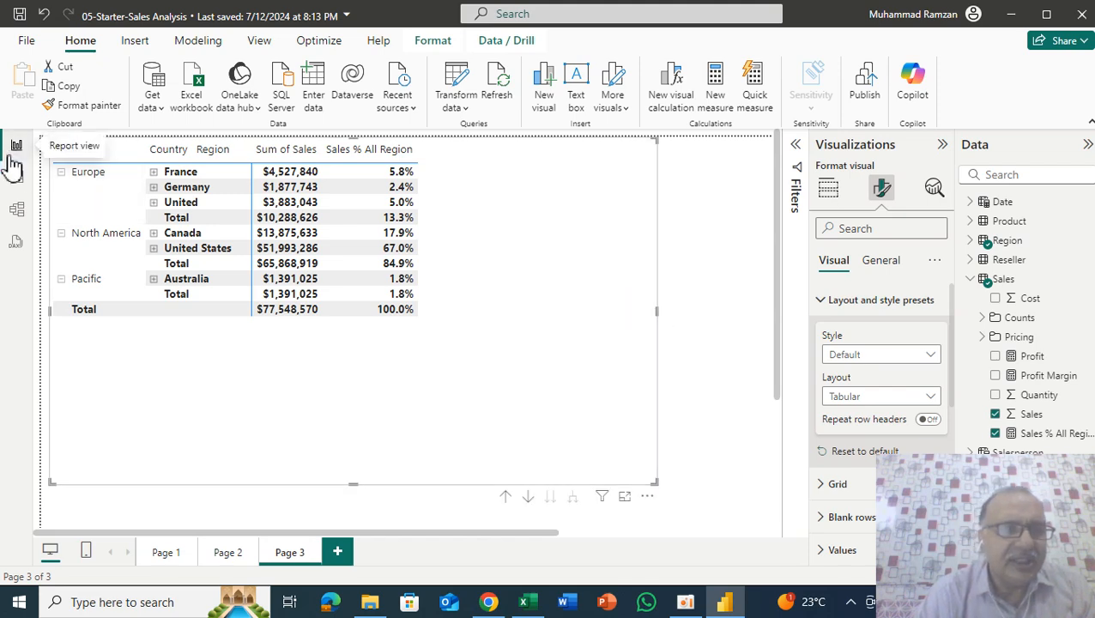
Create a new measure in the Sales table from the data table view
{"action": "left_click", "coordinate": [17, 179]}
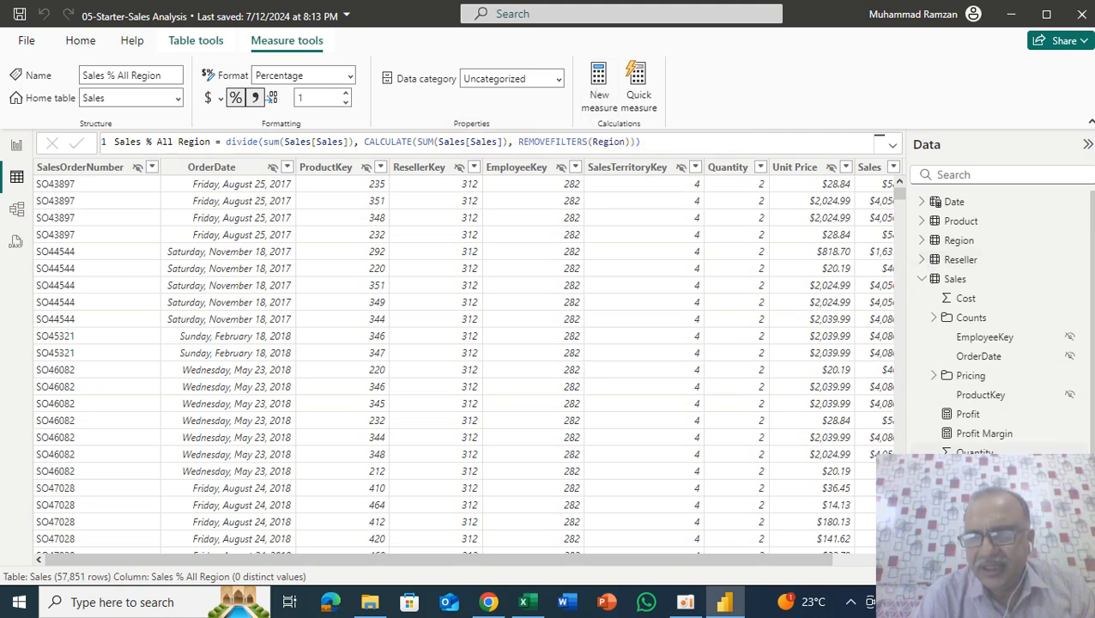
{"action": "left_click", "coordinate": [957, 282]}
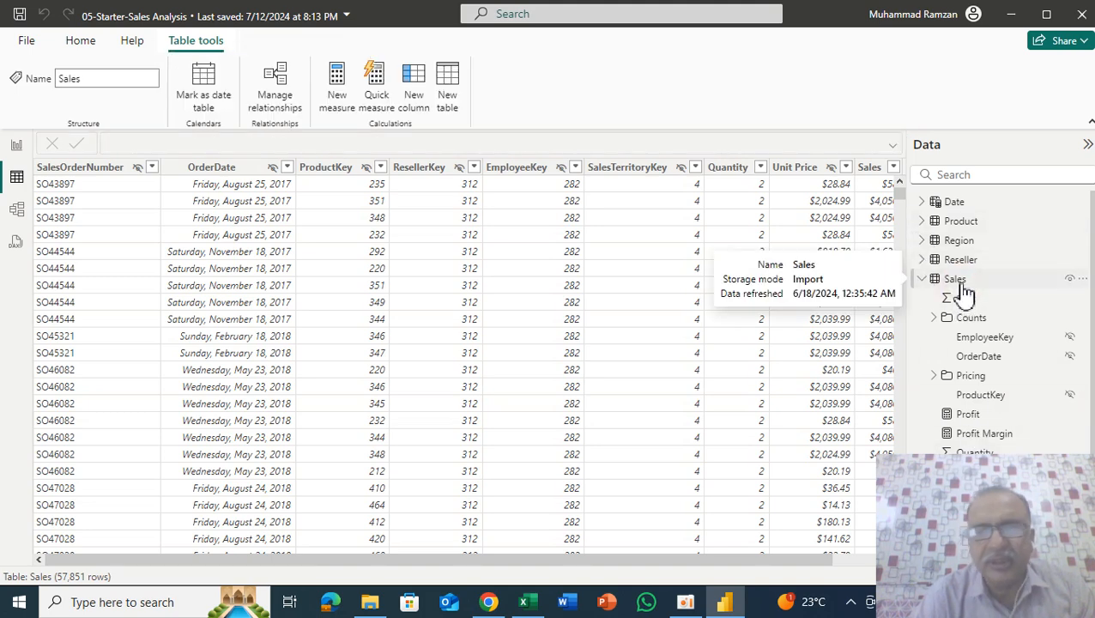
{"action": "left_click", "coordinate": [337, 82]}
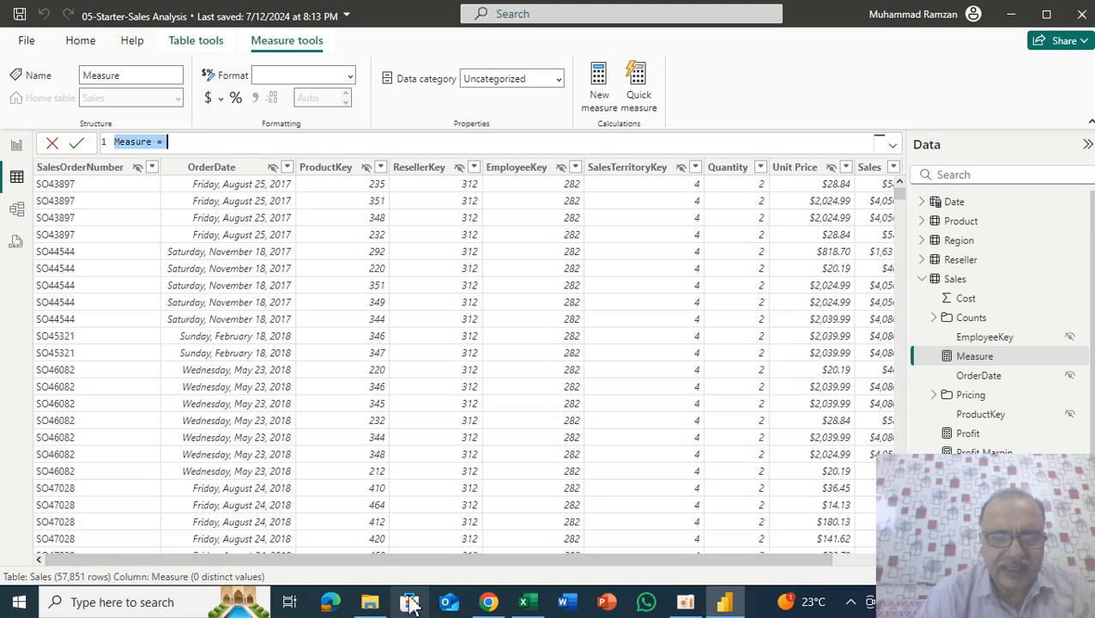
Switch to File Explorer, open the 05-Snippets file and copy the first Sales % Country measure definition
{"action": "mouse_move", "coordinate": [378, 605]}
{"action": "left_click", "coordinate": [378, 549]}
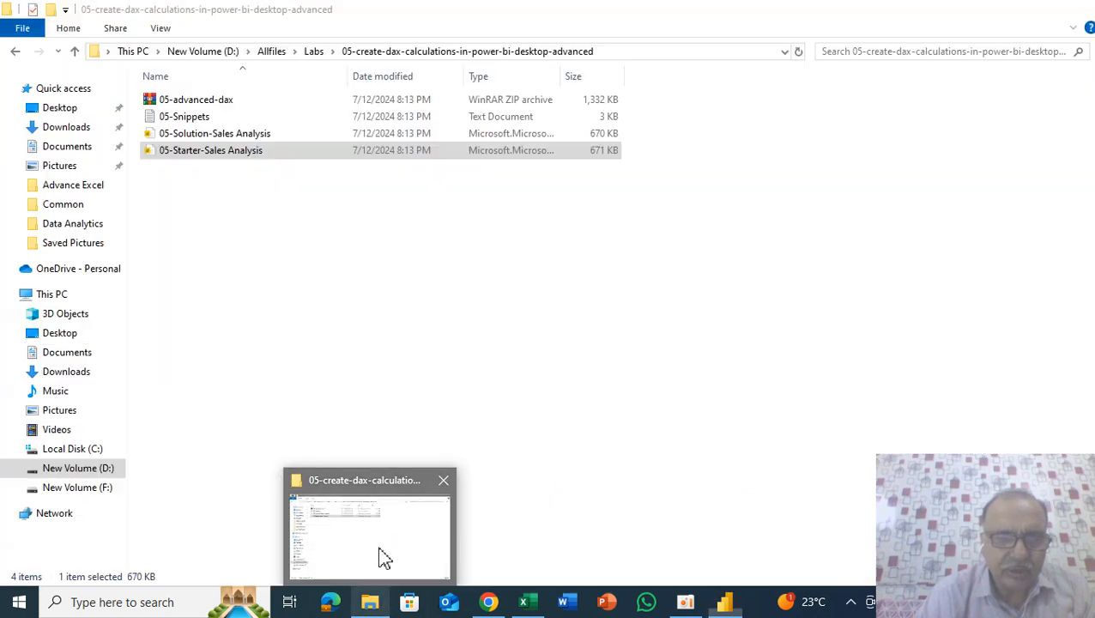
{"action": "double_click", "coordinate": [206, 116]}
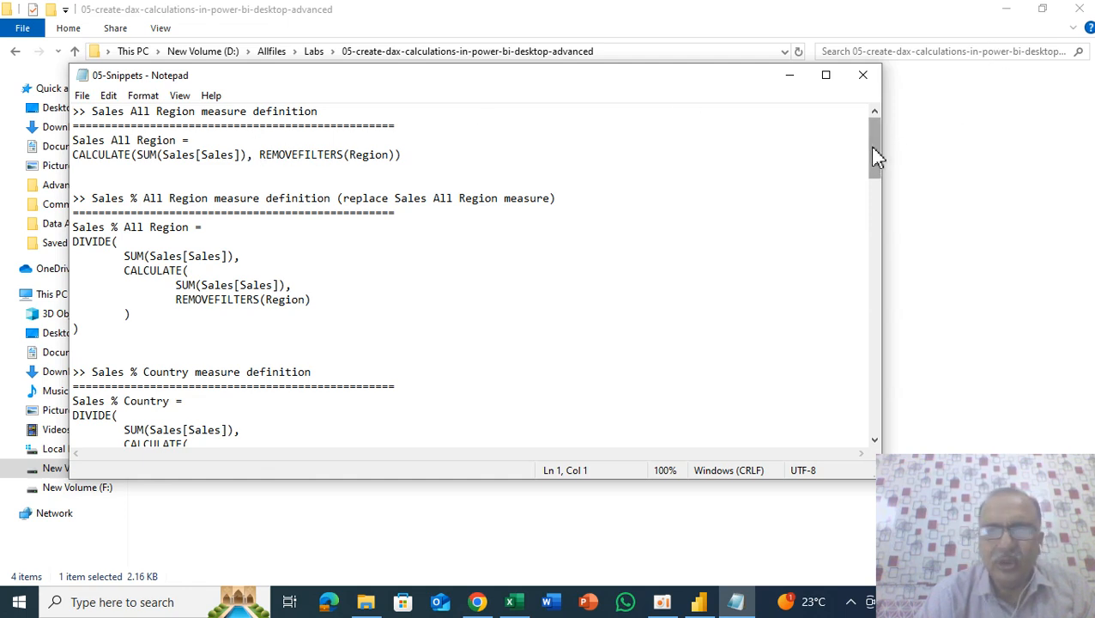
{"action": "left_click_drag", "start_coordinate": [875, 148], "coordinate": [879, 194]}
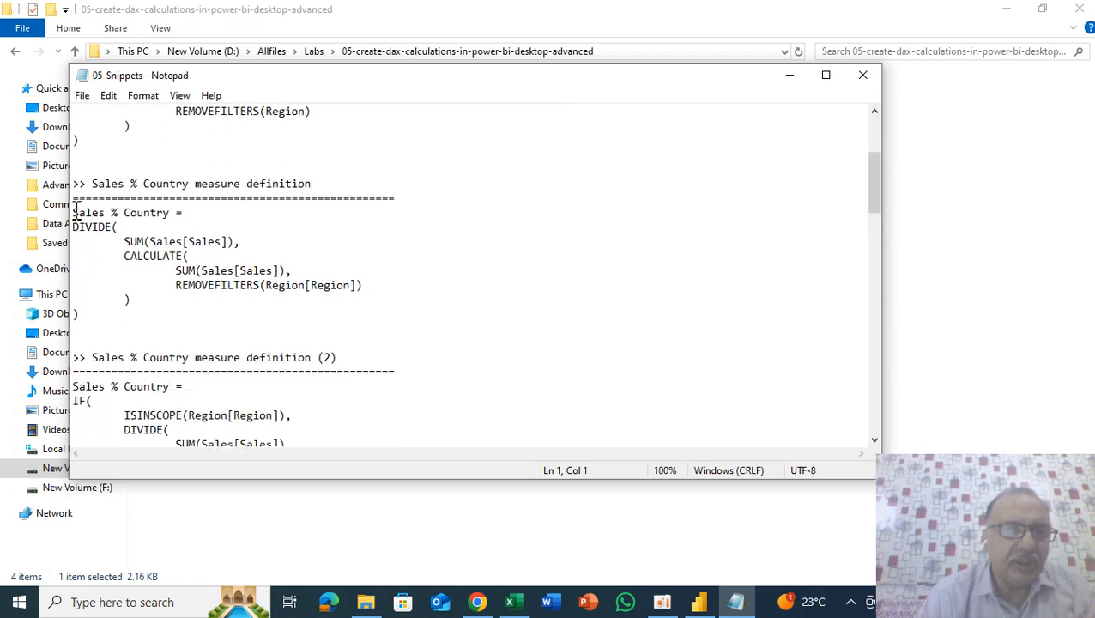
{"action": "left_click_drag", "start_coordinate": [74, 213], "coordinate": [121, 335]}
{"action": "key", "text": "ctrl+c"}
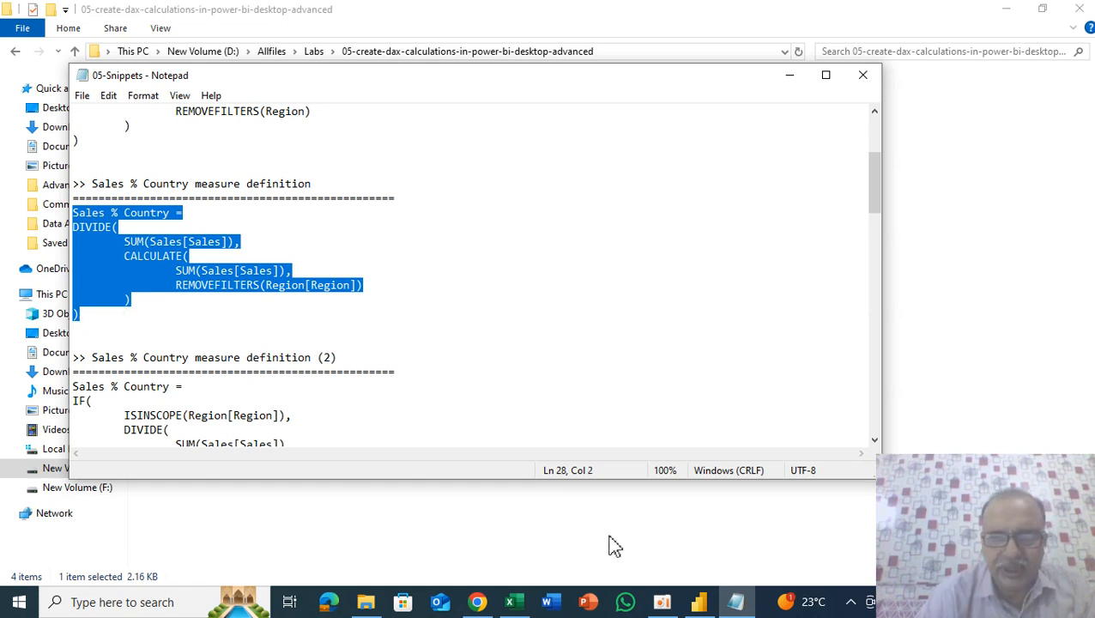
Switch back to Power BI Desktop and replace the new measure's default formula with the copied Sales % Country definition
{"action": "mouse_move", "coordinate": [699, 601]}
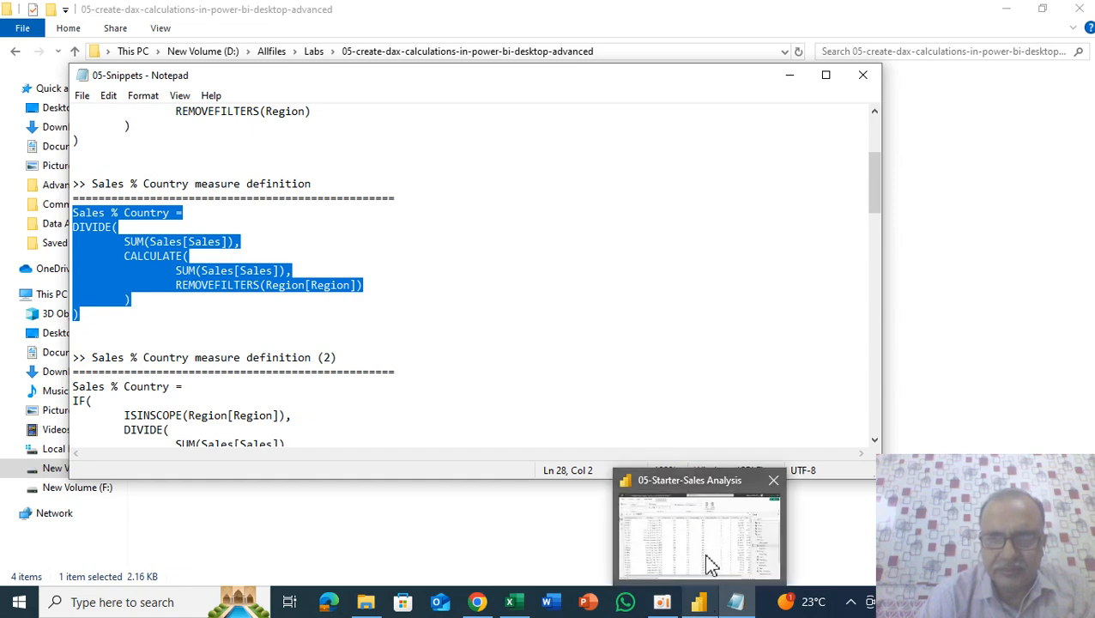
{"action": "left_click", "coordinate": [710, 564]}
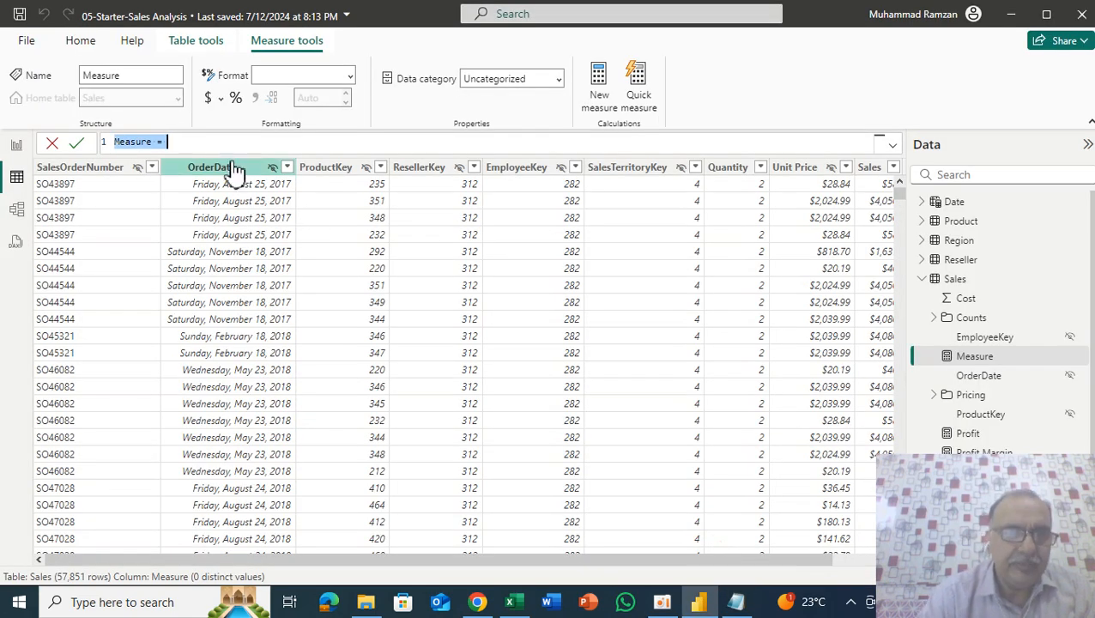
{"action": "key", "text": "ctrl+v"}
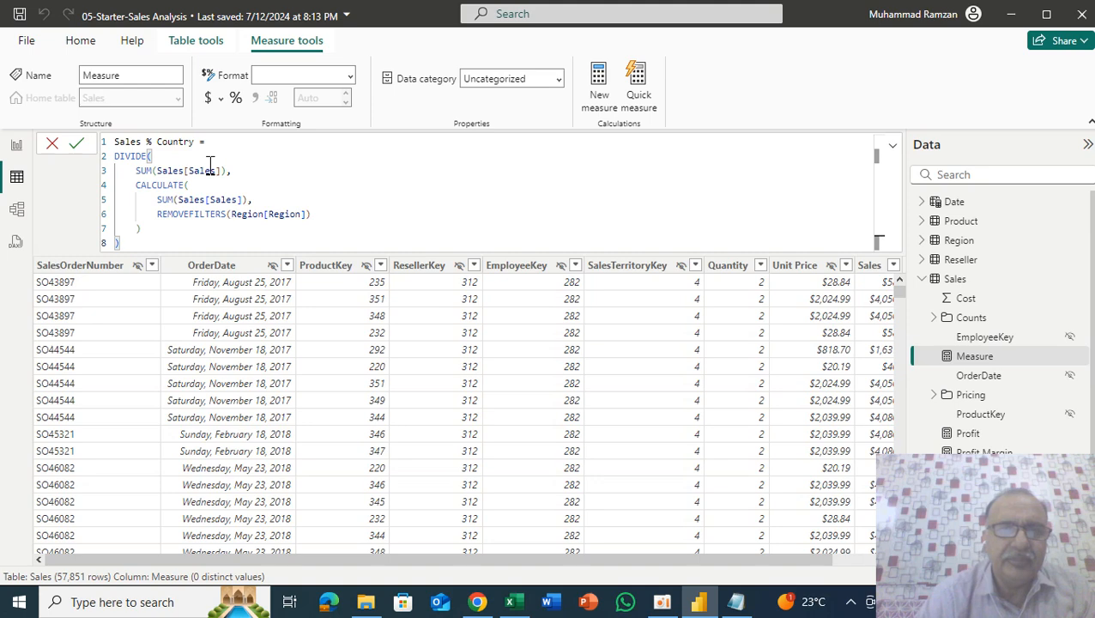
Commit the pasted Sales % Country measure and format it as a percentage with one decimal place
{"action": "left_click", "coordinate": [227, 171]}
{"action": "left_click", "coordinate": [168, 248]}
{"action": "key", "text": "Return"}
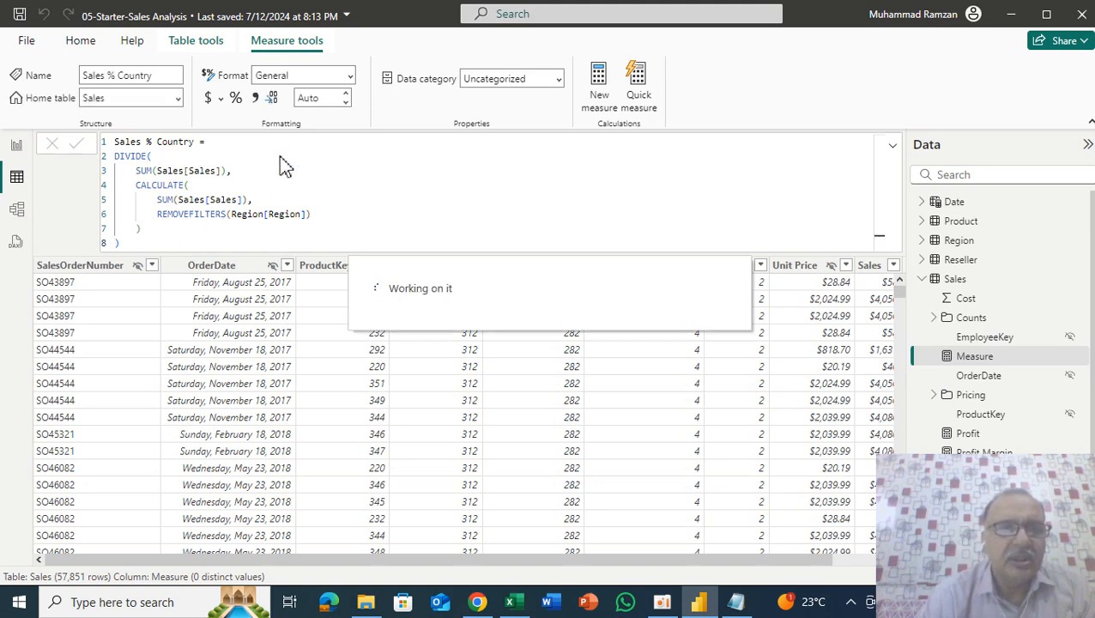
{"action": "left_click", "coordinate": [350, 77]}
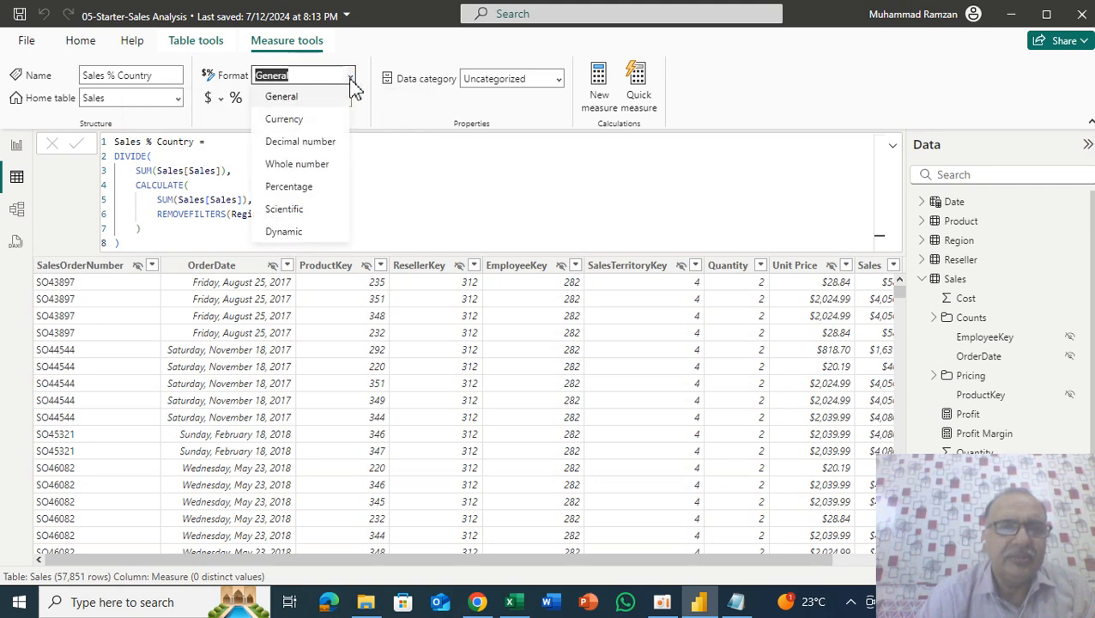
{"action": "left_click", "coordinate": [288, 185]}
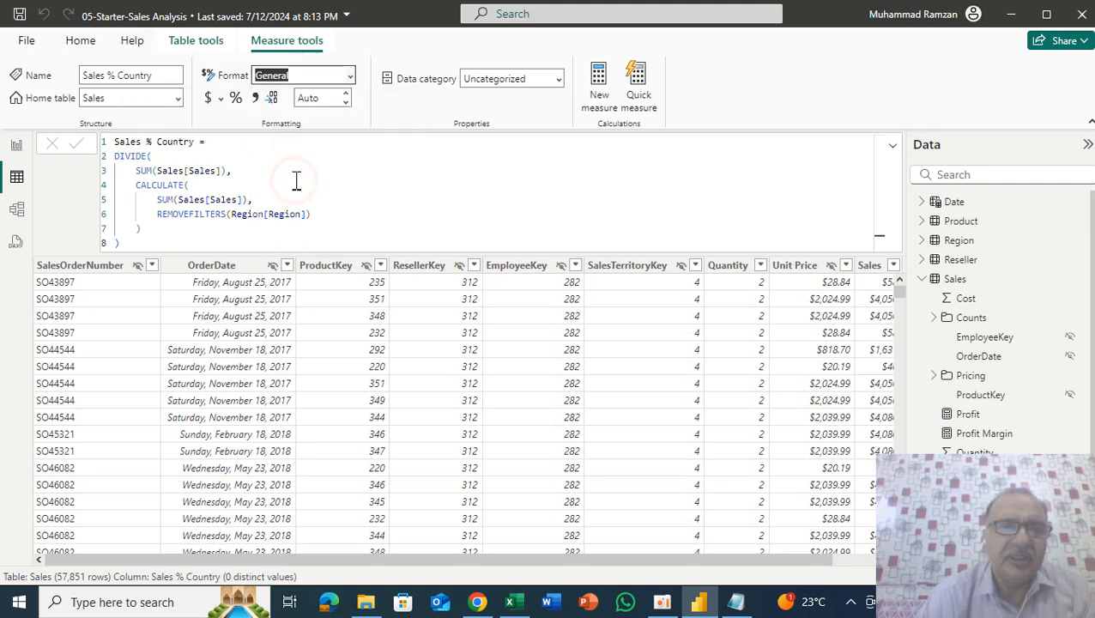
{"action": "left_click", "coordinate": [346, 102]}
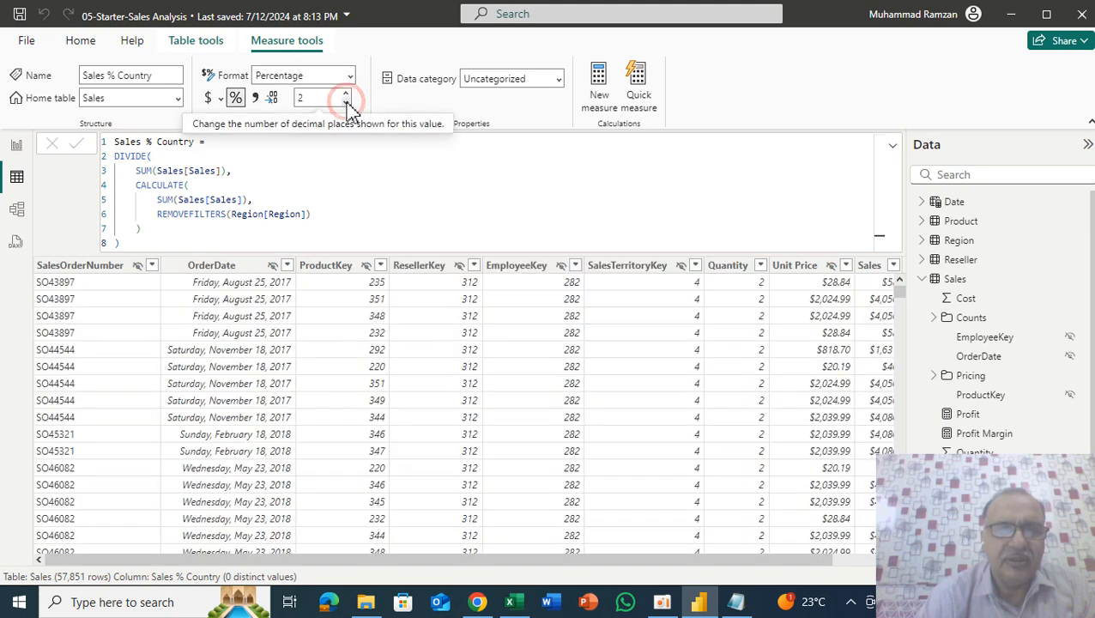
{"action": "left_click", "coordinate": [346, 102]}
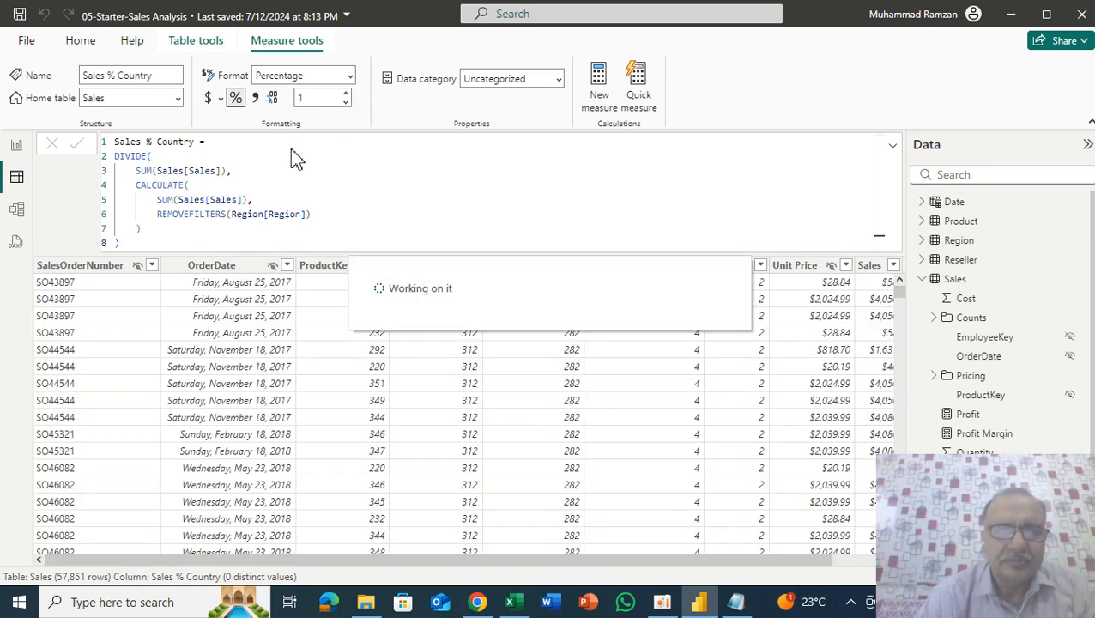
Add Sales % Country to the report page's matrix and expand every country down to its regions
{"action": "left_click", "coordinate": [17, 146]}
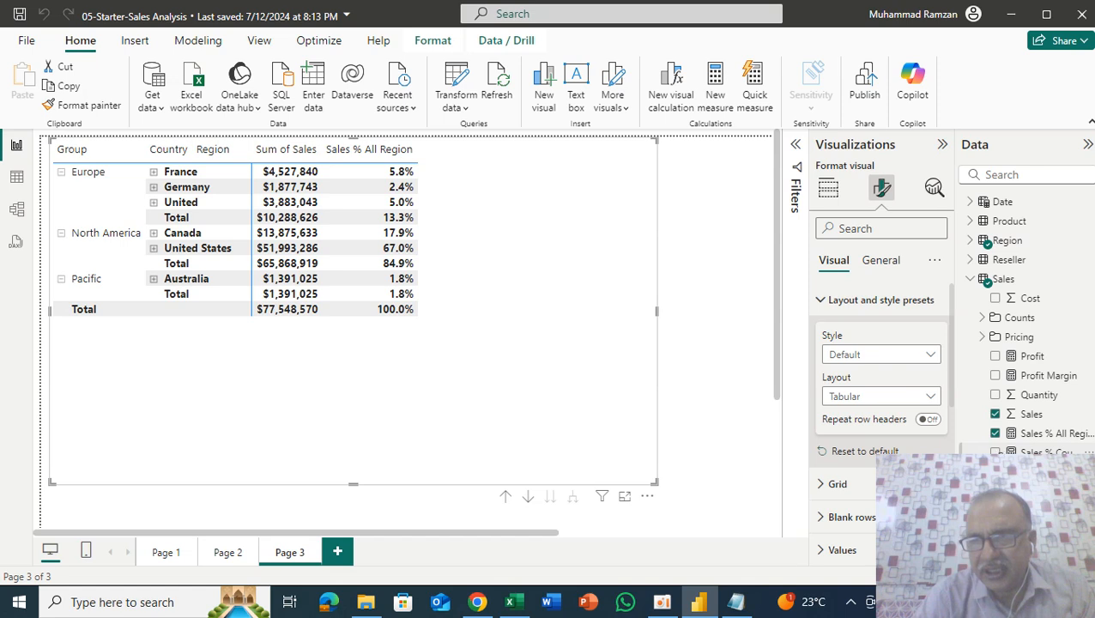
{"action": "left_click", "coordinate": [995, 452]}
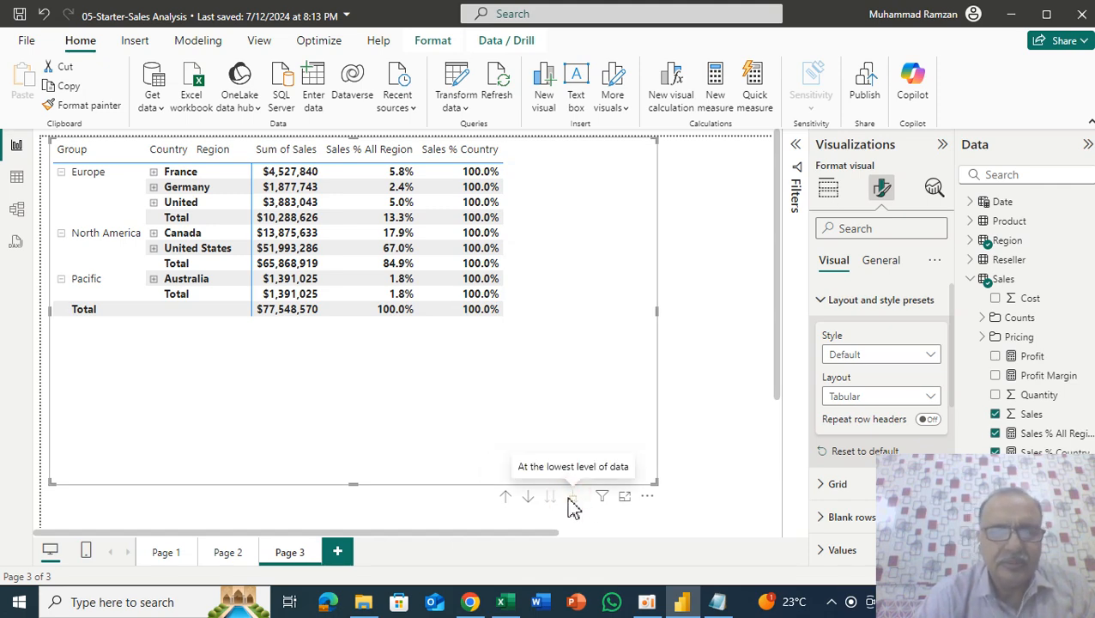
{"action": "left_click", "coordinate": [154, 171]}
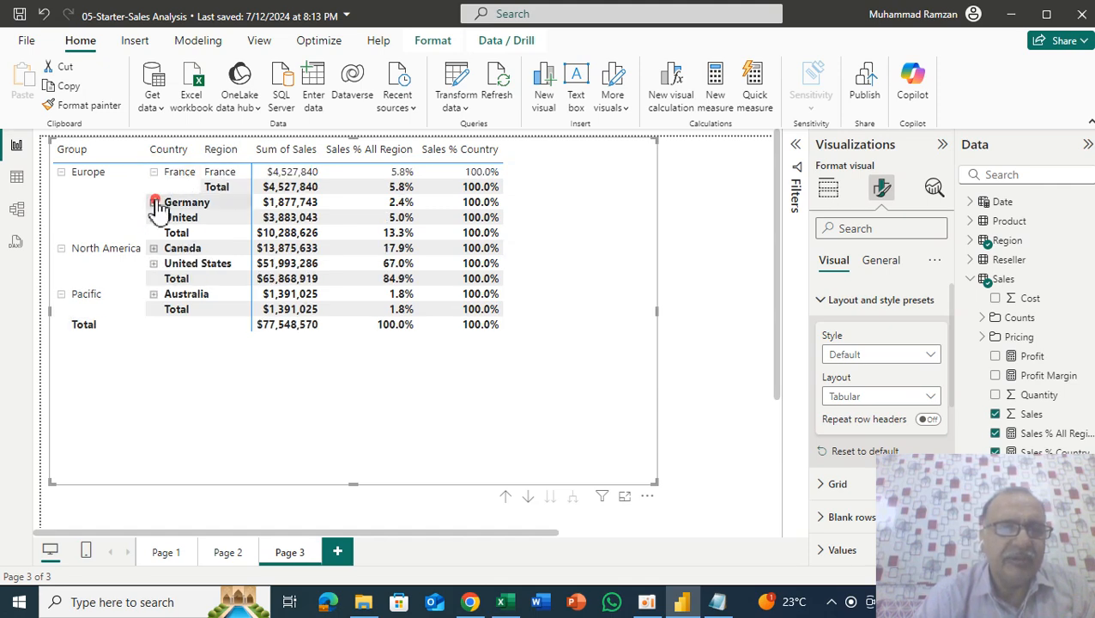
{"action": "left_click", "coordinate": [154, 202]}
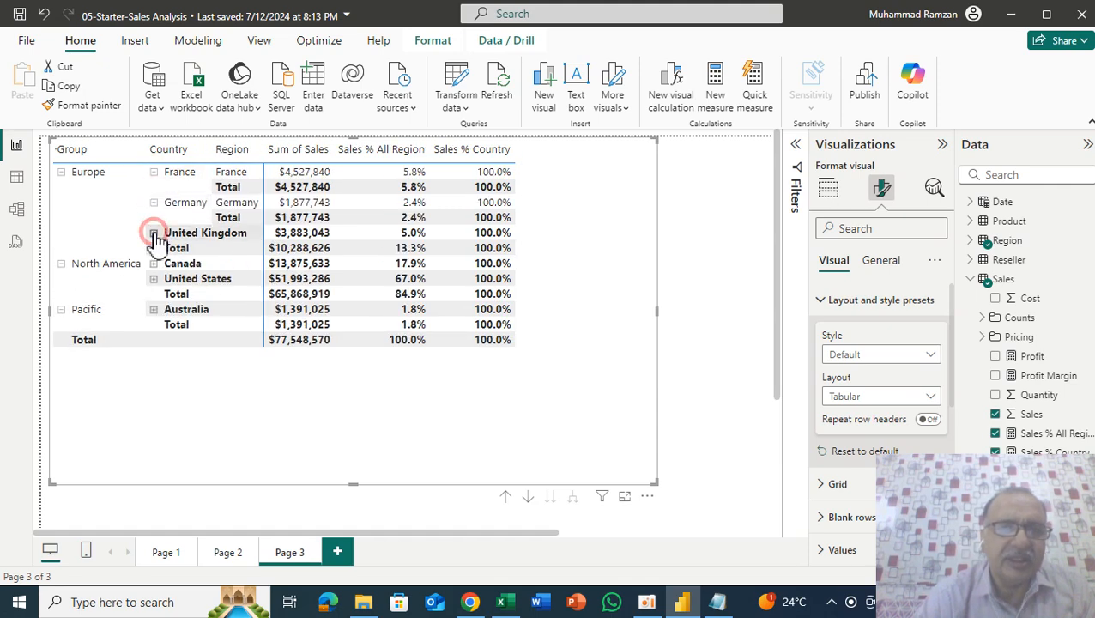
{"action": "left_click", "coordinate": [154, 232]}
{"action": "left_click", "coordinate": [152, 279]}
{"action": "left_click", "coordinate": [154, 310]}
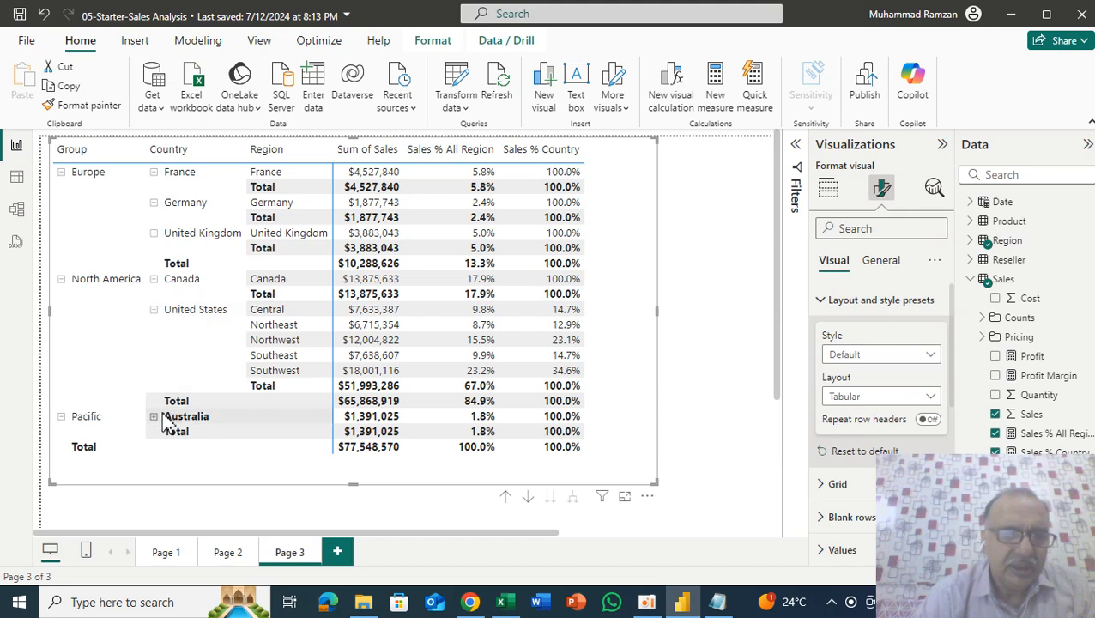
{"action": "left_click", "coordinate": [155, 417]}
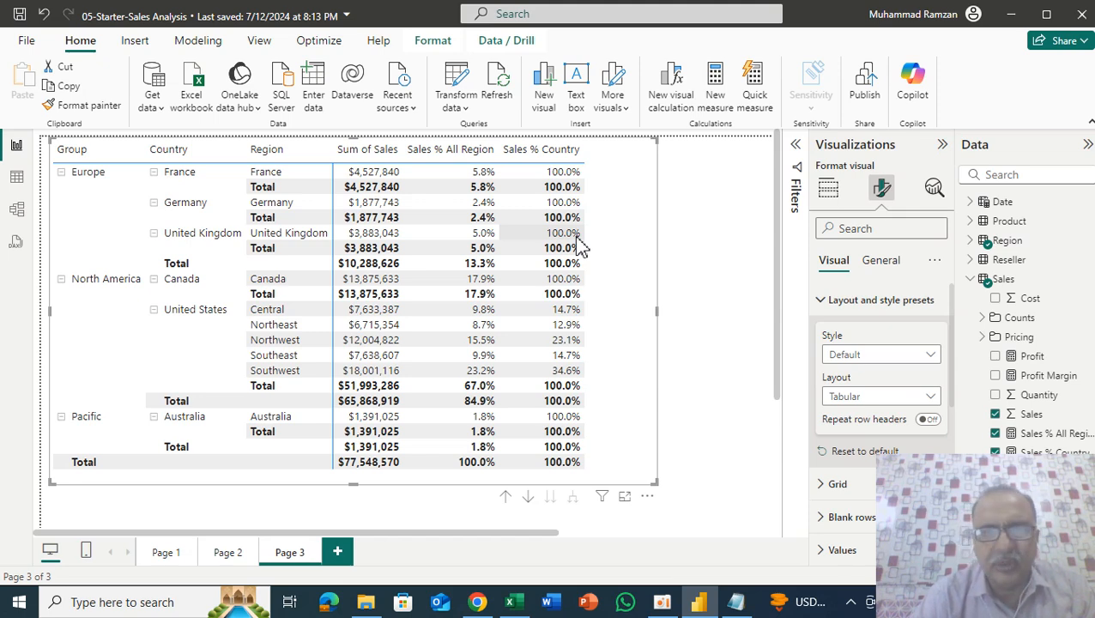
Switch to the 05-Snippets file in Notepad and copy the Sales % Country measure definition (2)
{"action": "left_click", "coordinate": [740, 603]}
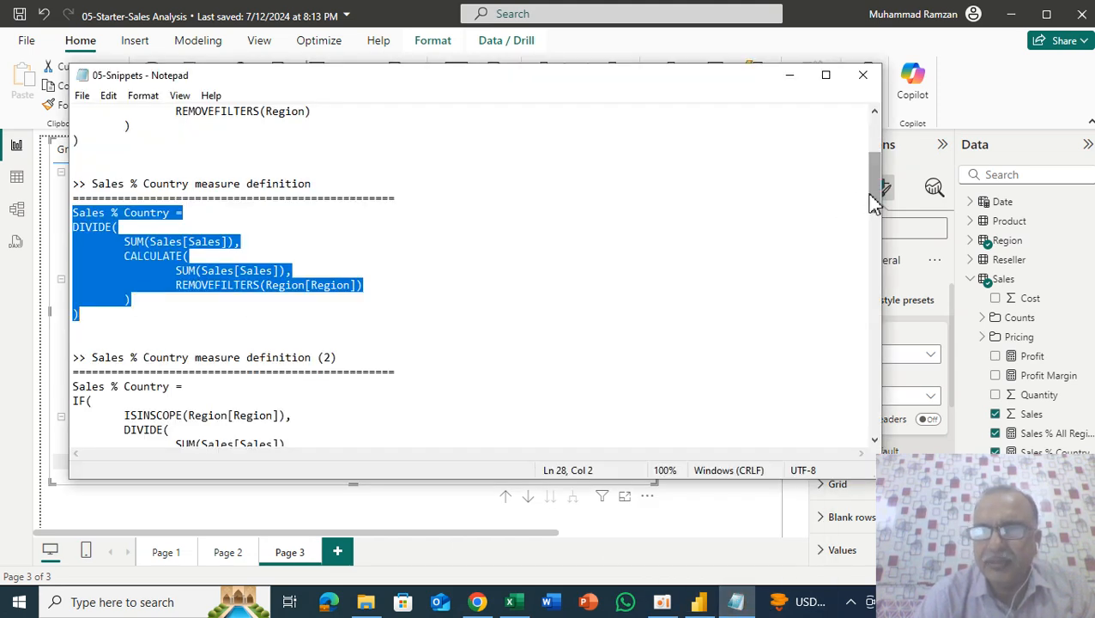
{"action": "left_click_drag", "start_coordinate": [875, 199], "coordinate": [878, 231]}
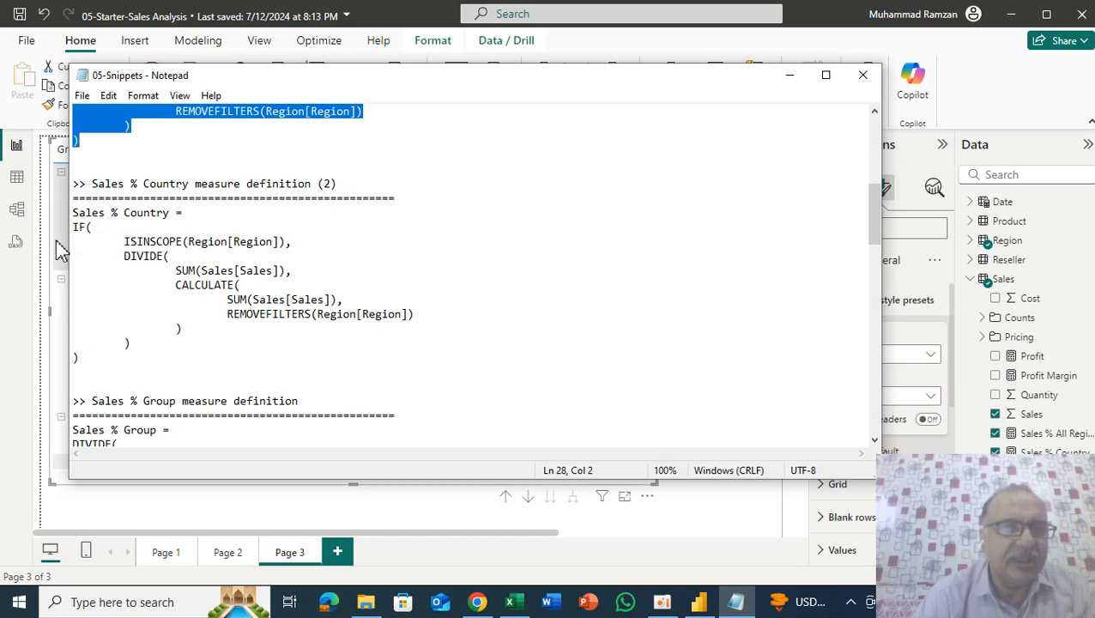
{"action": "left_click_drag", "start_coordinate": [74, 214], "coordinate": [128, 359]}
{"action": "key", "text": "ctrl+c"}
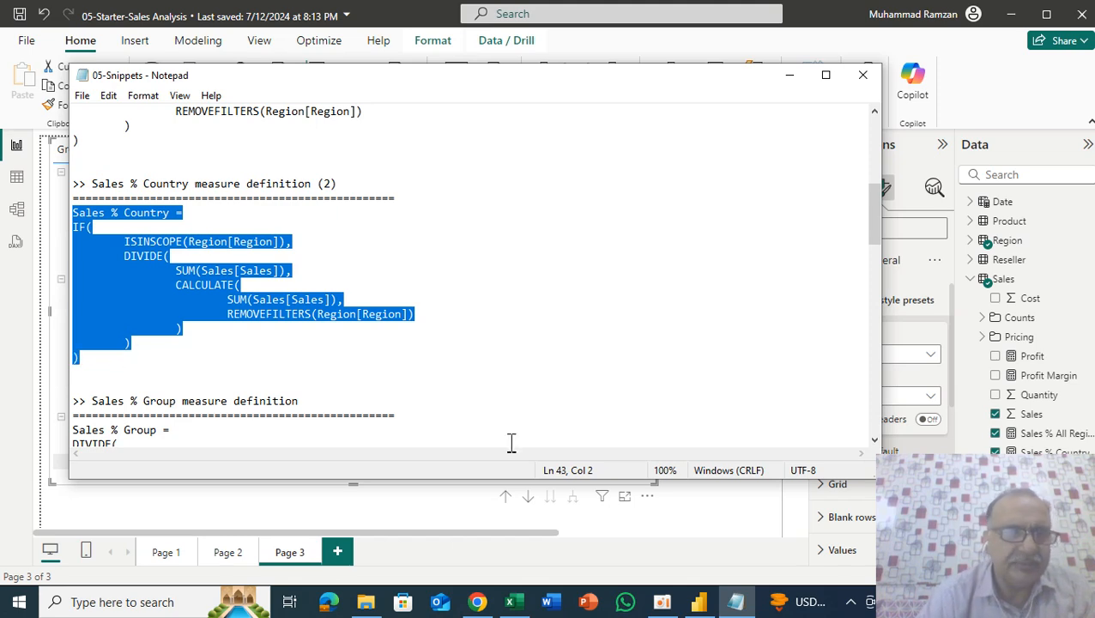
Switch back to Power BI Desktop and replace the Sales % Country formula with the copied ISINSCOPE version, then commit it
{"action": "left_click", "coordinate": [700, 604]}
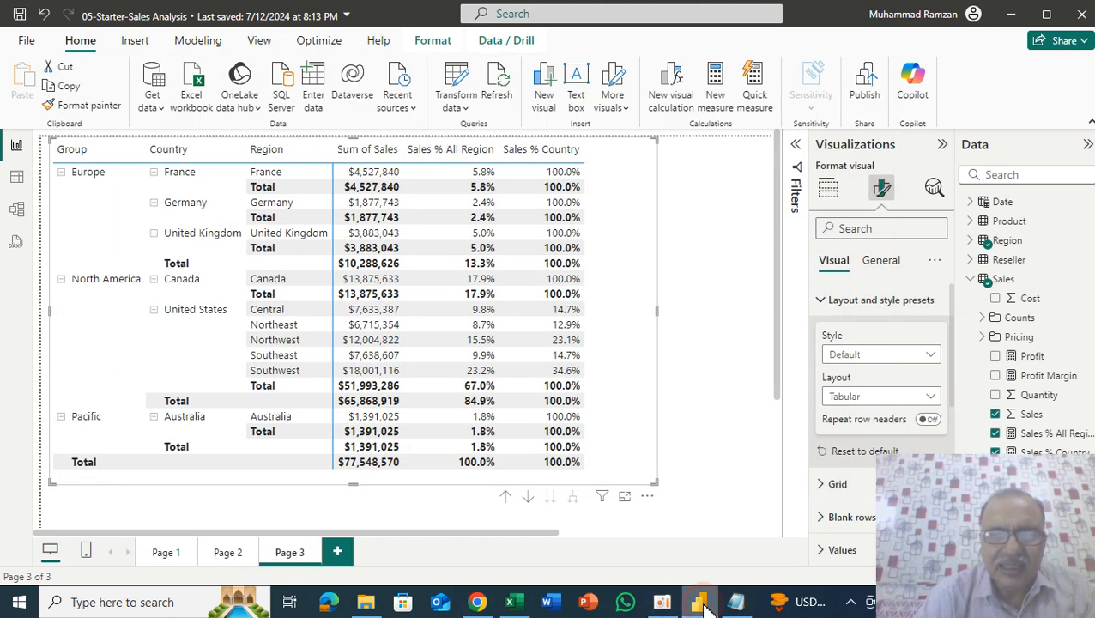
{"action": "left_click", "coordinate": [17, 178]}
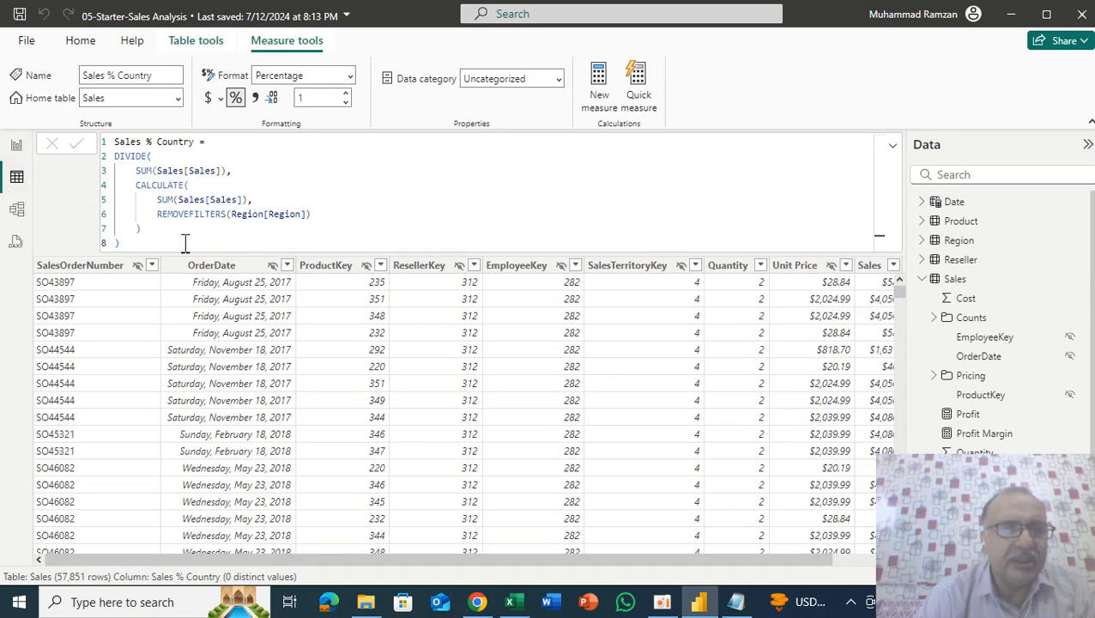
{"action": "left_click_drag", "start_coordinate": [182, 243], "coordinate": [116, 148]}
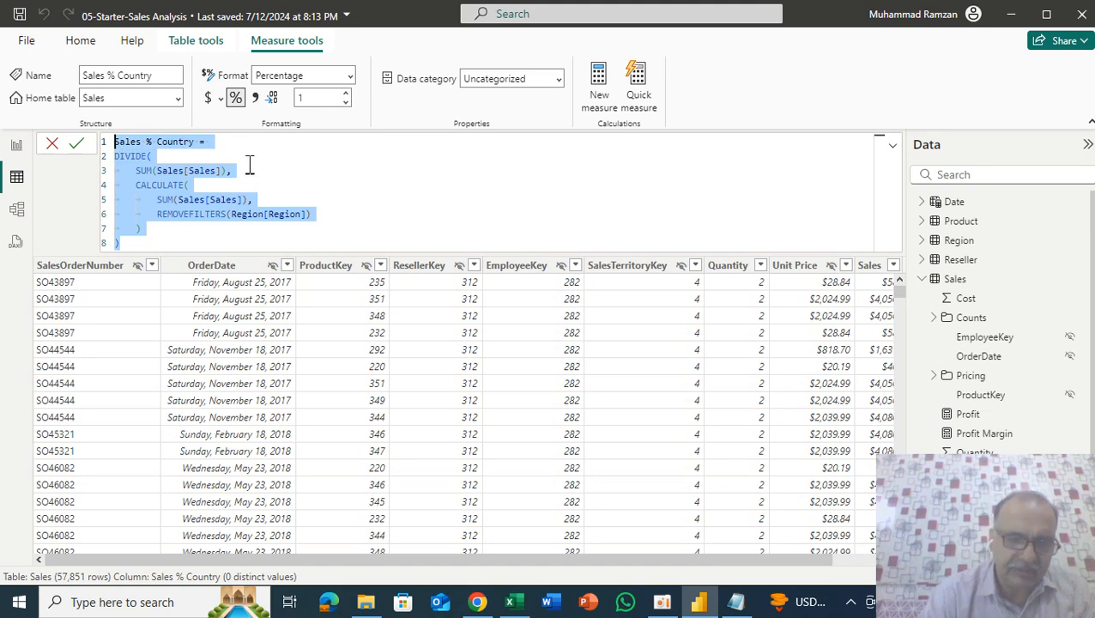
{"action": "key", "text": "ctrl+v"}
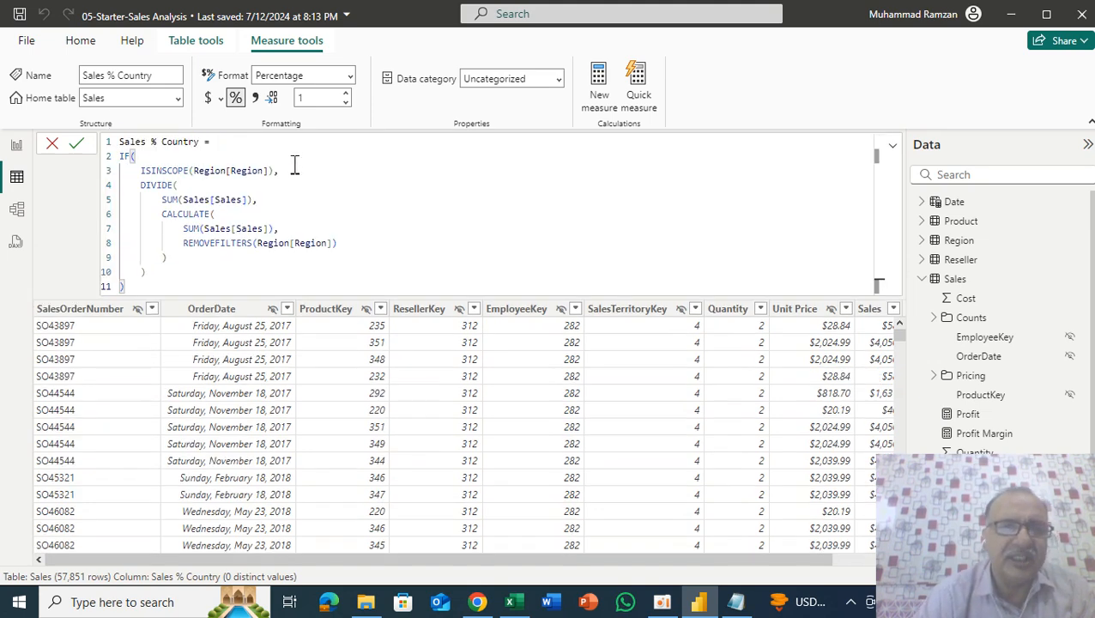
{"action": "key", "text": "Return"}
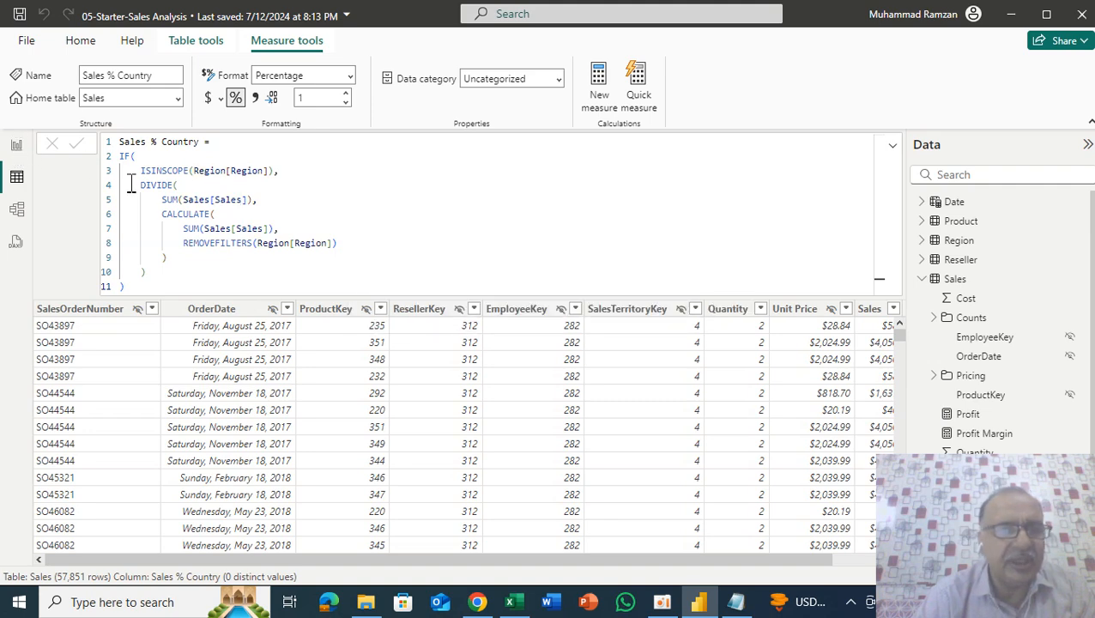
Return to the report page and widen the matrix visual to make room for another column
{"action": "left_click", "coordinate": [16, 146]}
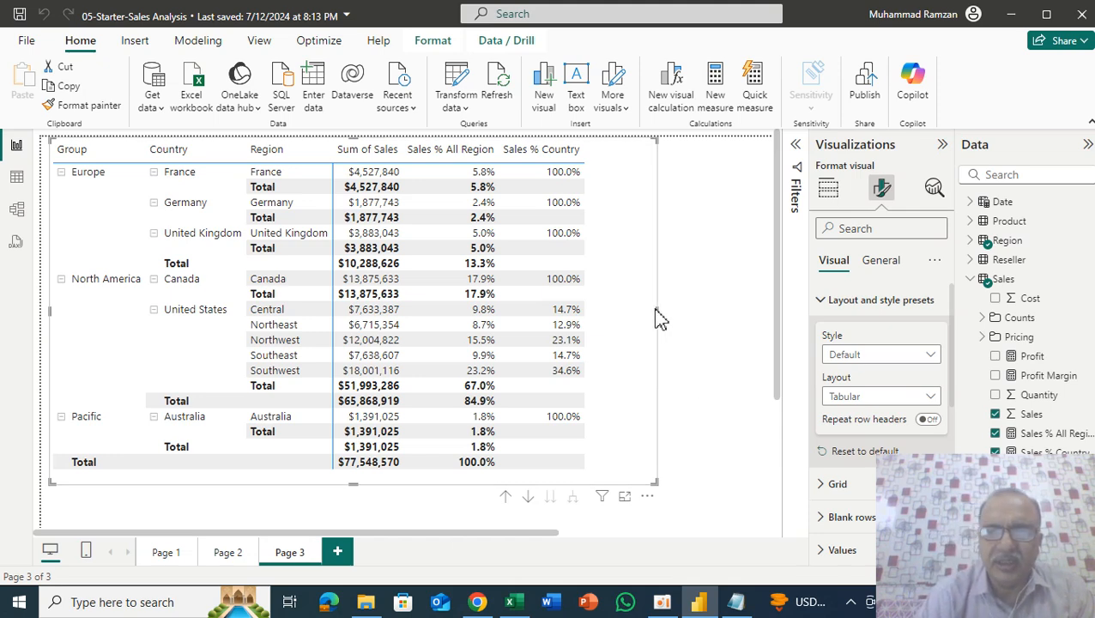
{"action": "left_click_drag", "start_coordinate": [655, 309], "coordinate": [724, 318]}
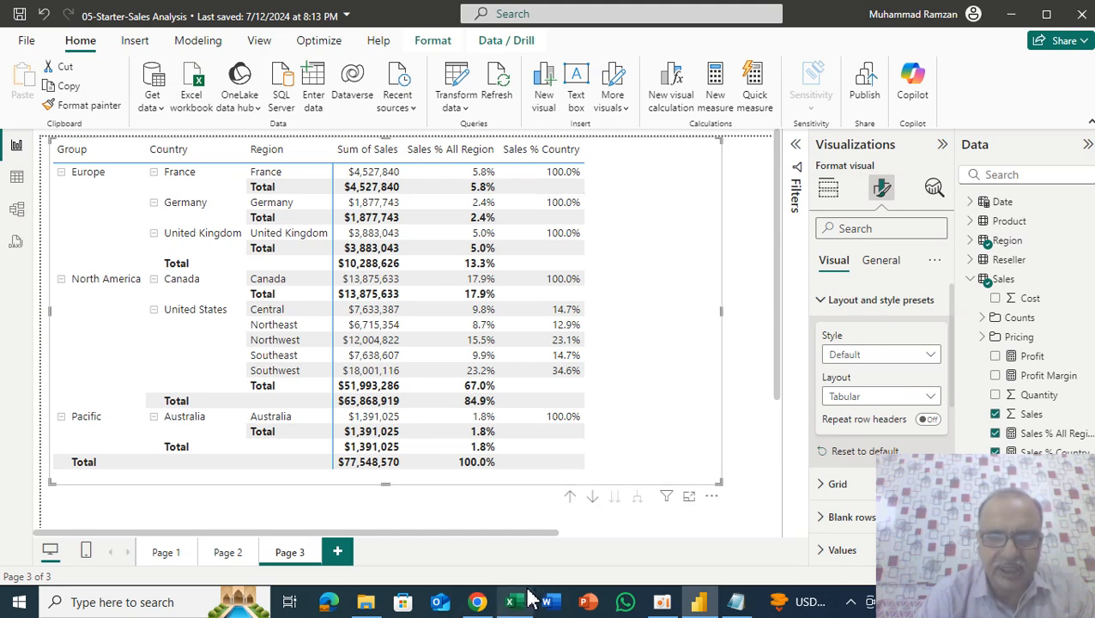
Switch to the 05-Snippets file in Notepad and copy the first Sales % Group measure definition
{"action": "left_click", "coordinate": [734, 605]}
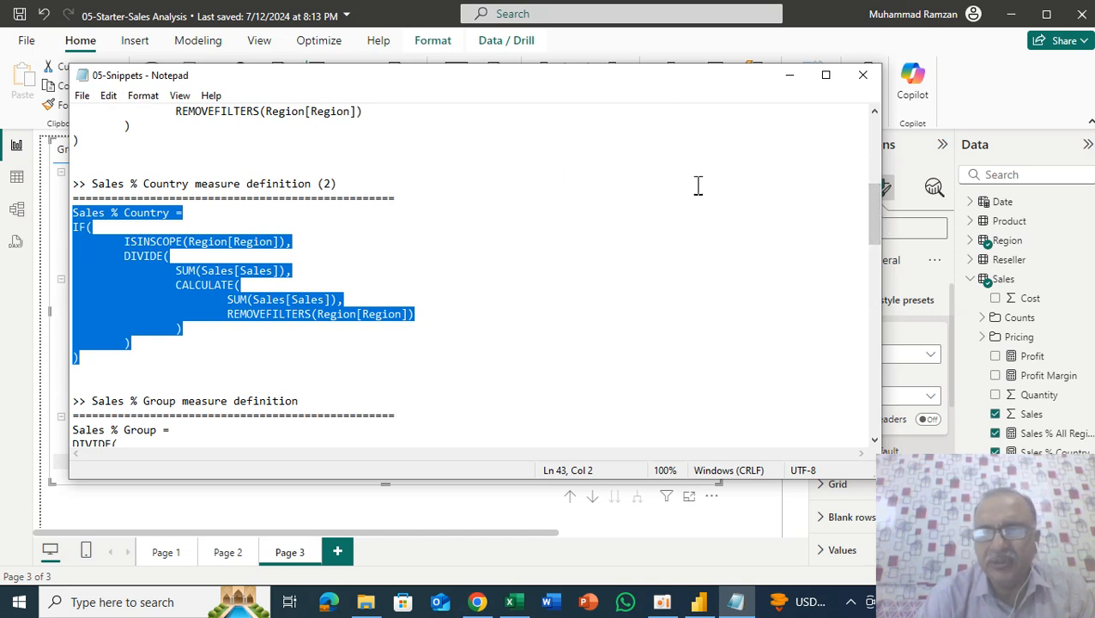
{"action": "left_click_drag", "start_coordinate": [875, 198], "coordinate": [884, 251]}
{"action": "left_click_drag", "start_coordinate": [77, 197], "coordinate": [113, 343]}
{"action": "key", "text": "ctrl+c"}
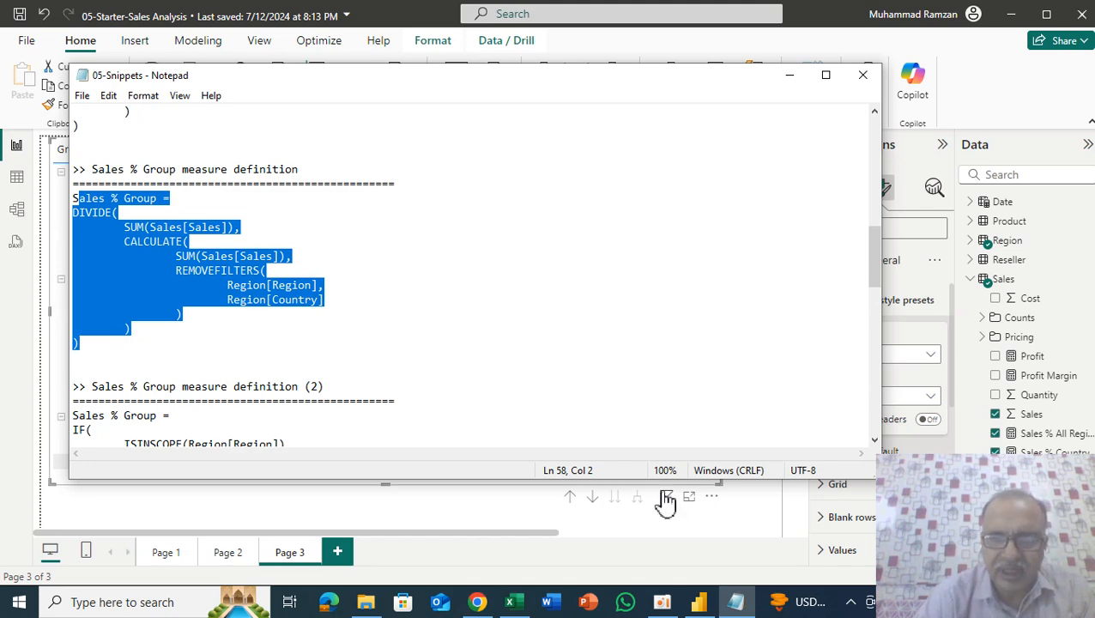
Switch back to Power BI Desktop, create a new measure in the Sales table and paste the copied Sales % Group definition
{"action": "left_click", "coordinate": [699, 606]}
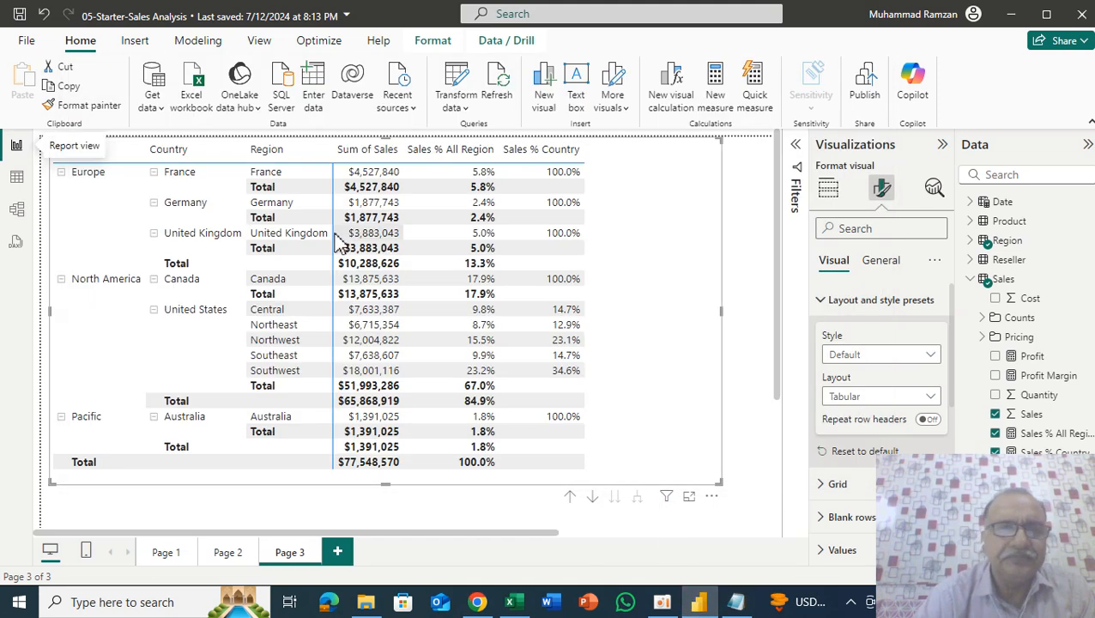
{"action": "left_click", "coordinate": [17, 177]}
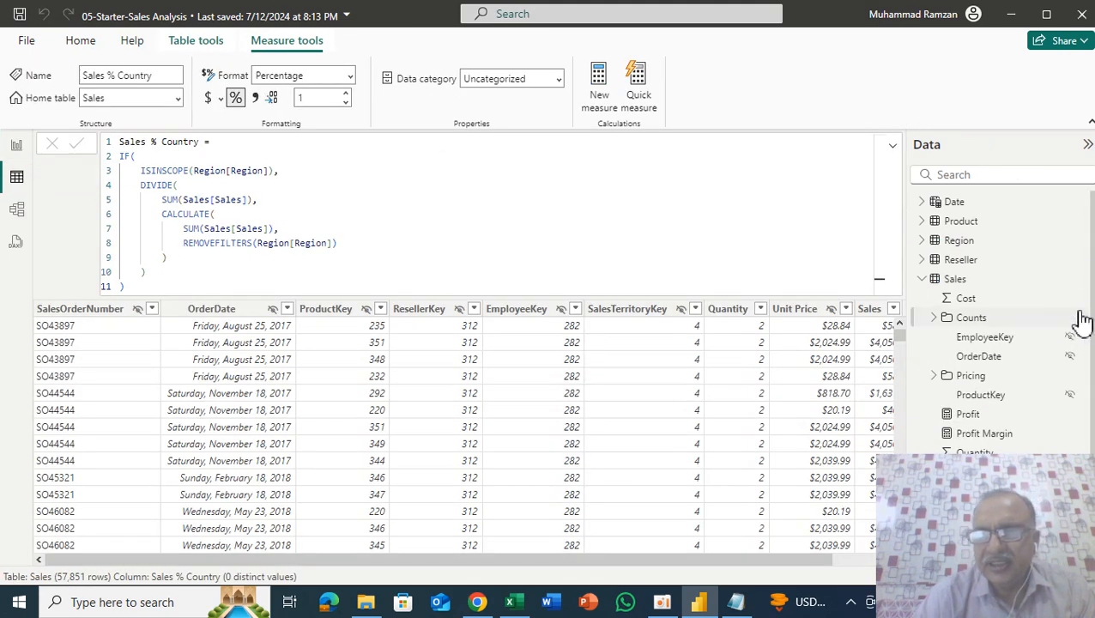
{"action": "left_click", "coordinate": [955, 279]}
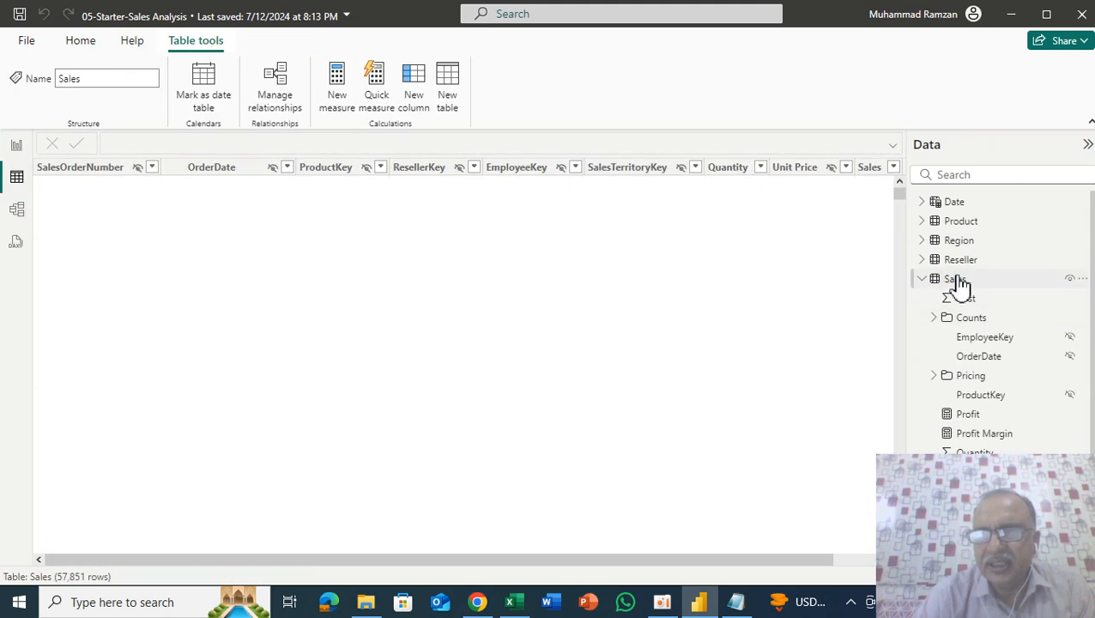
{"action": "left_click", "coordinate": [336, 98]}
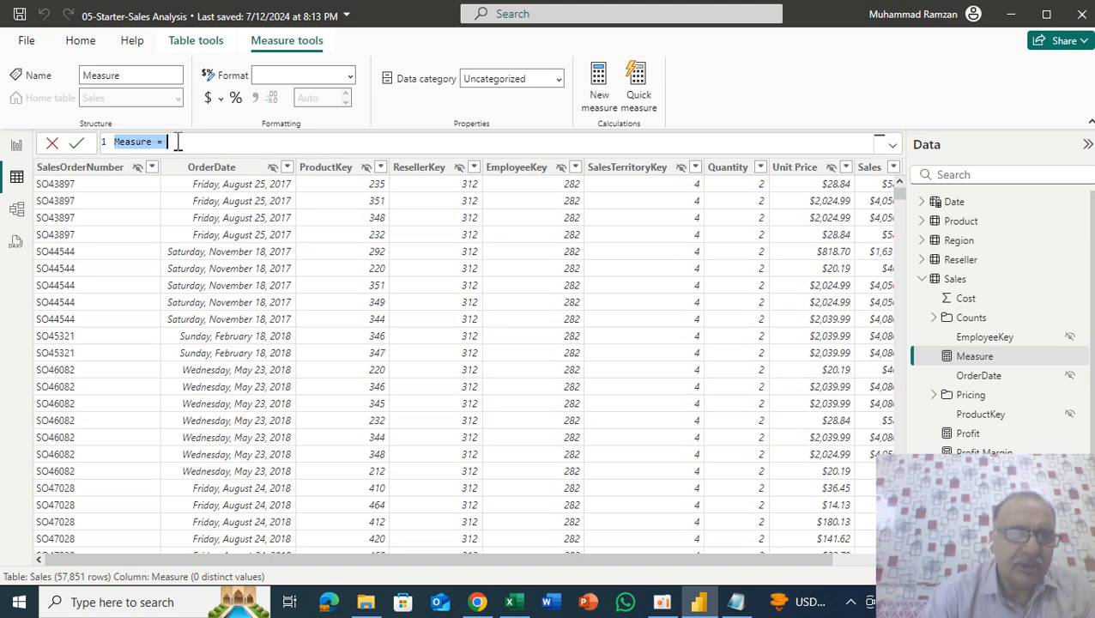
{"action": "key", "text": "ctrl+v"}
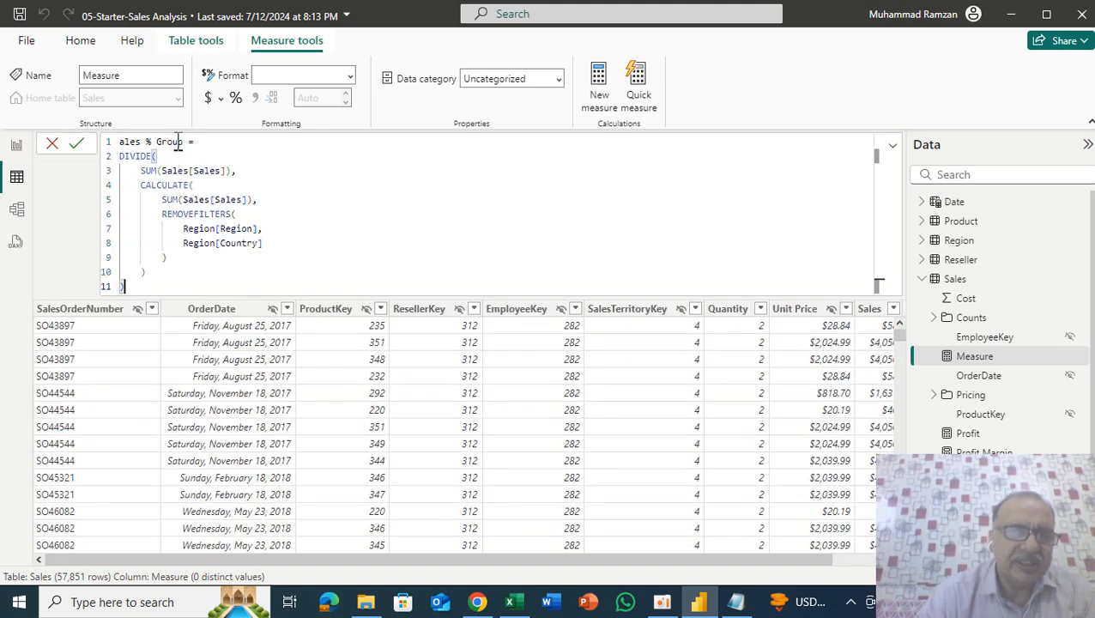
Correct the measure name in the pasted formula to Sales % Group and commit the measure
{"action": "double_click", "coordinate": [122, 155]}
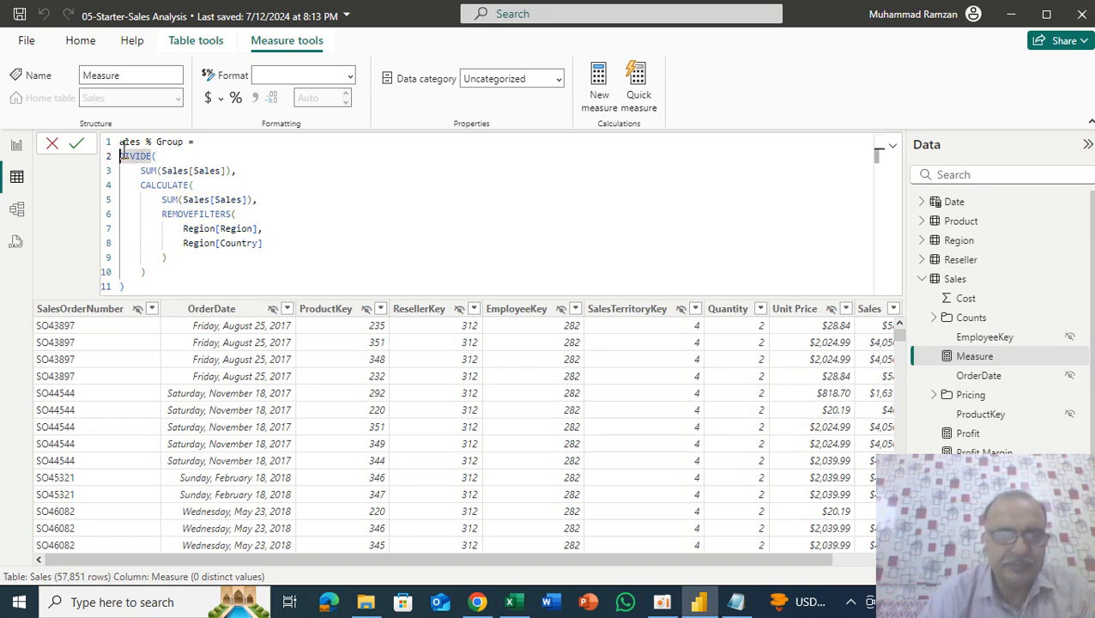
{"action": "double_click", "coordinate": [124, 143]}
{"action": "type", "text": "Sales"}
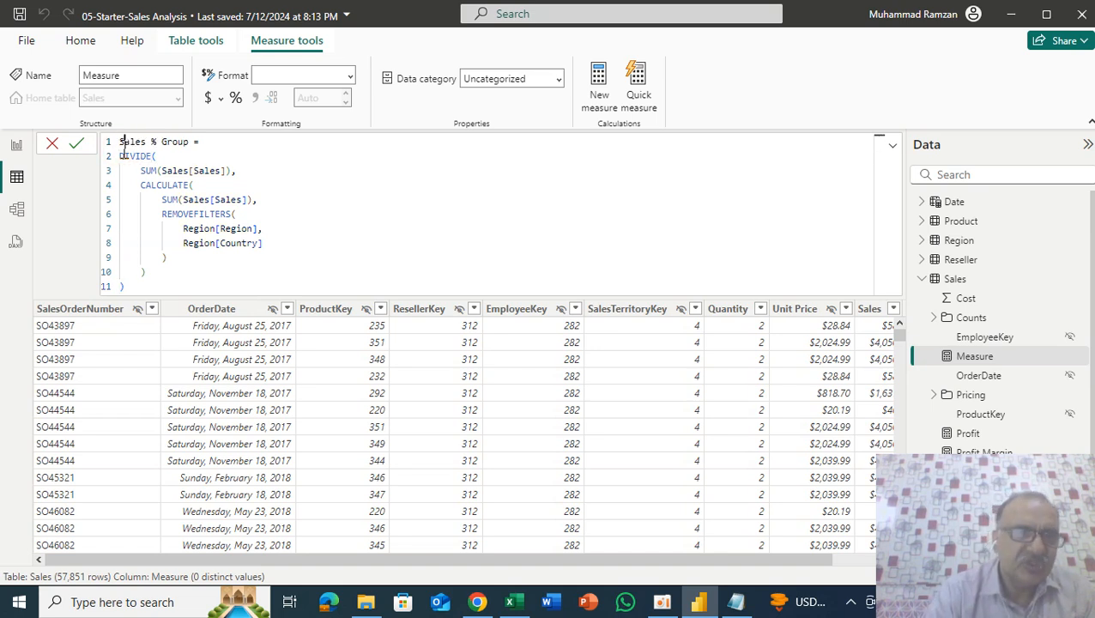
{"action": "left_click", "coordinate": [141, 286]}
{"action": "key", "text": "Return"}
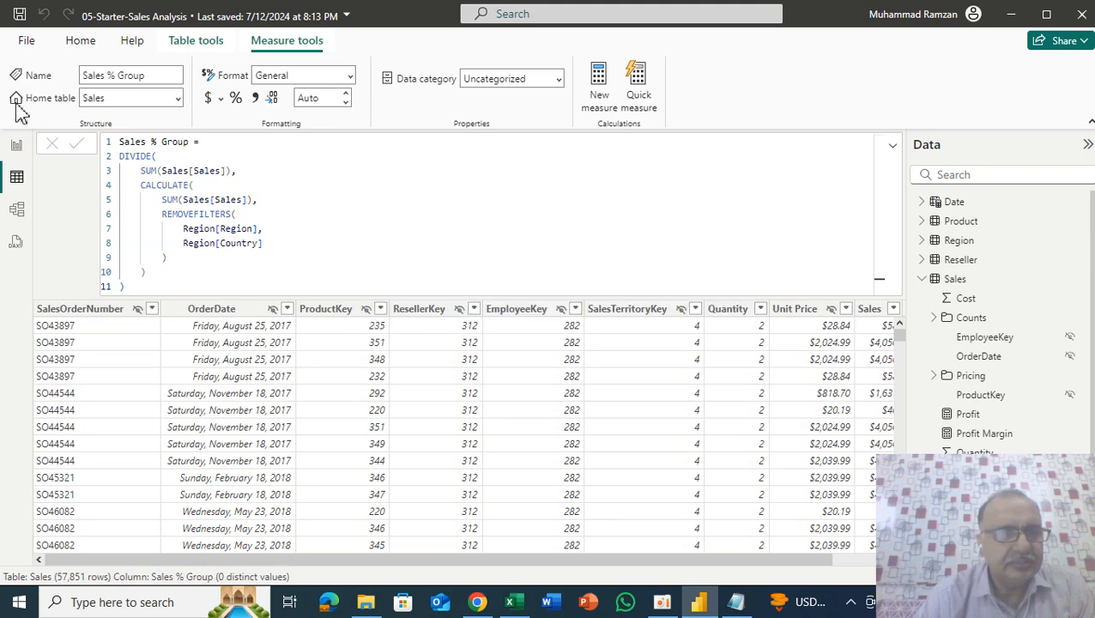
Add Sales % Group to the report page's matrix and set the measure's format to Percentage
{"action": "left_click", "coordinate": [17, 146]}
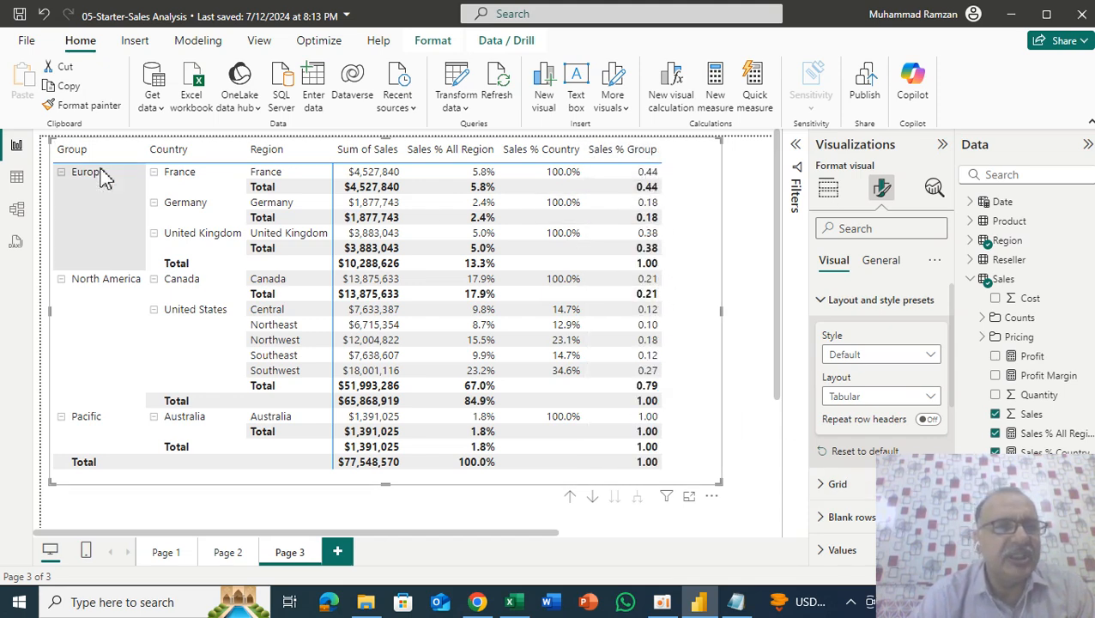
{"action": "left_click", "coordinate": [16, 182]}
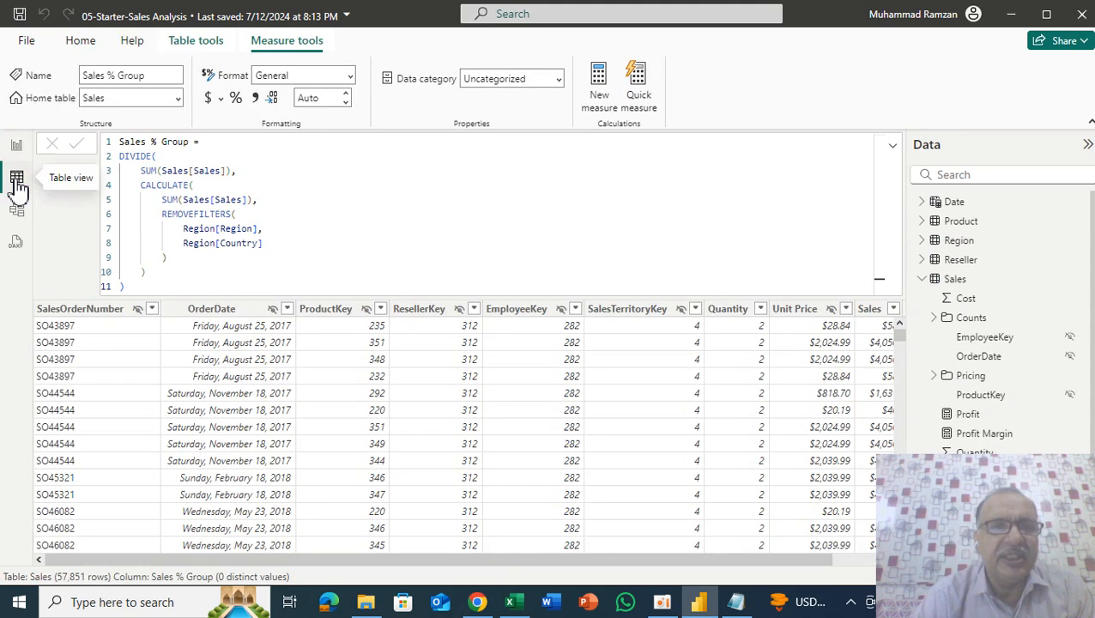
{"action": "left_click", "coordinate": [351, 79]}
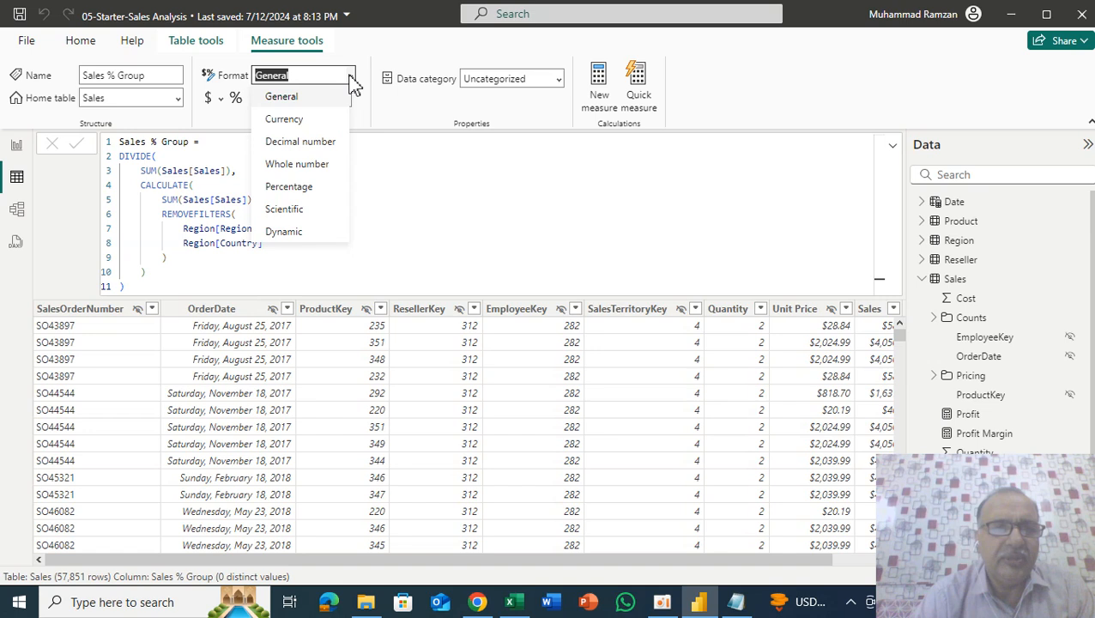
{"action": "left_click", "coordinate": [292, 185]}
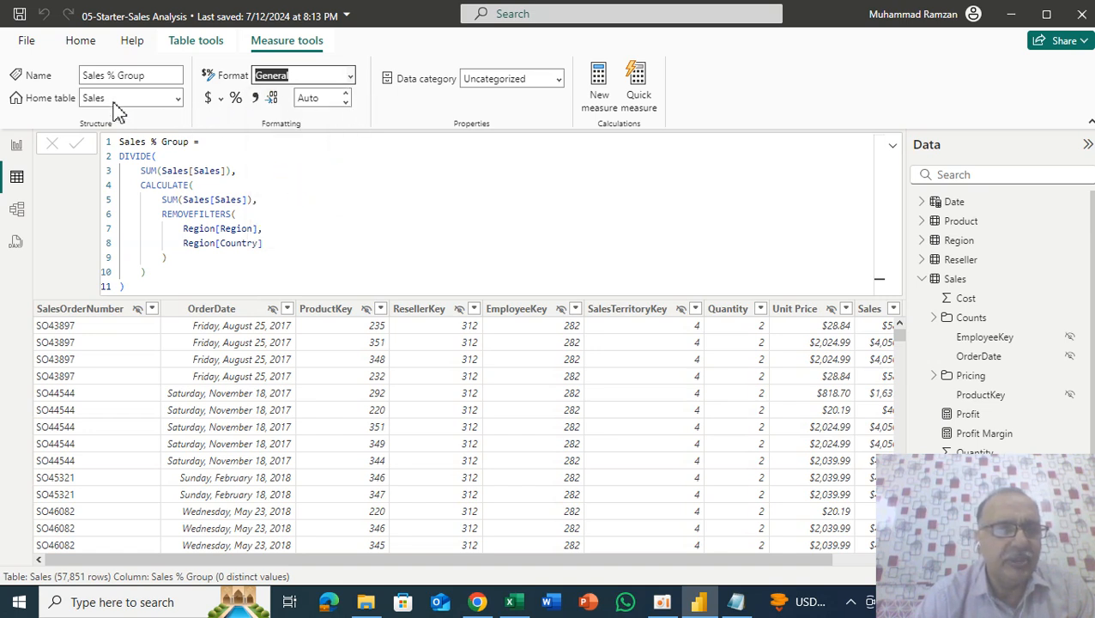
Format the Sales % Group measure as a percentage with one decimal place and check it in the report page's matrix
{"action": "left_click", "coordinate": [346, 103]}
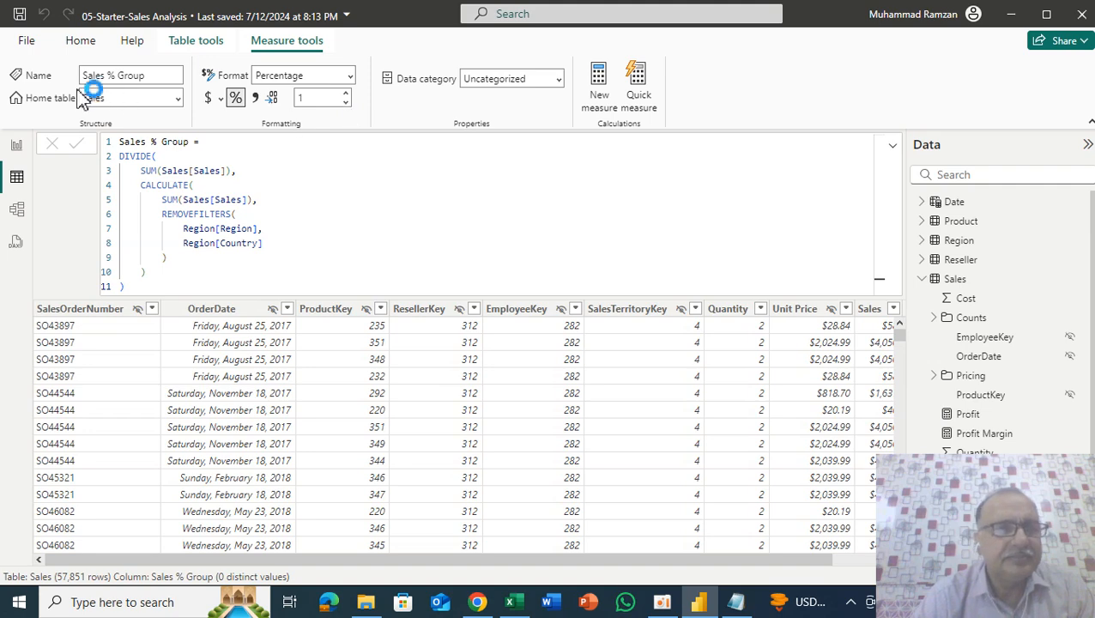
{"action": "left_click", "coordinate": [19, 150]}
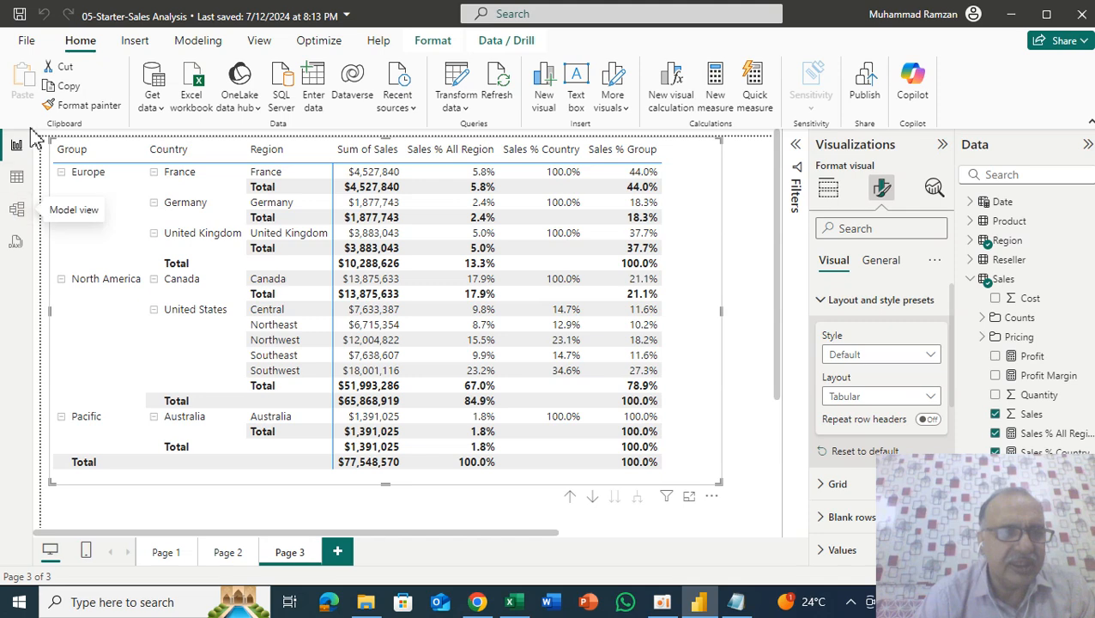
Switch to the 05-Snippets file in Notepad and copy the second Sales % Group measure definition, which uses ISINSCOPE
{"action": "left_click", "coordinate": [16, 176]}
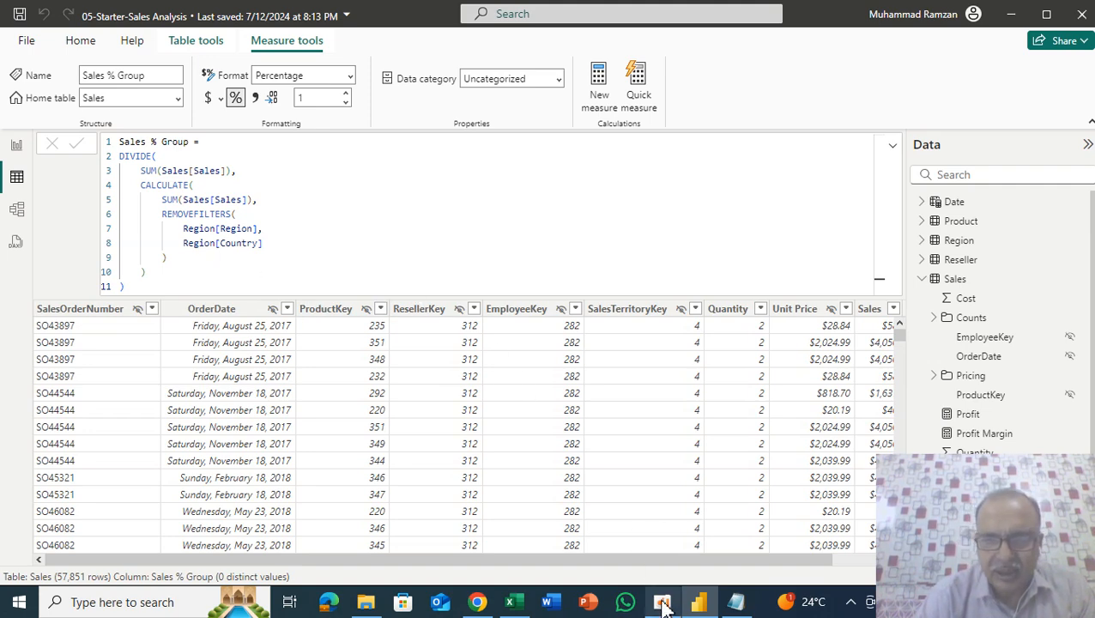
{"action": "left_click", "coordinate": [738, 602]}
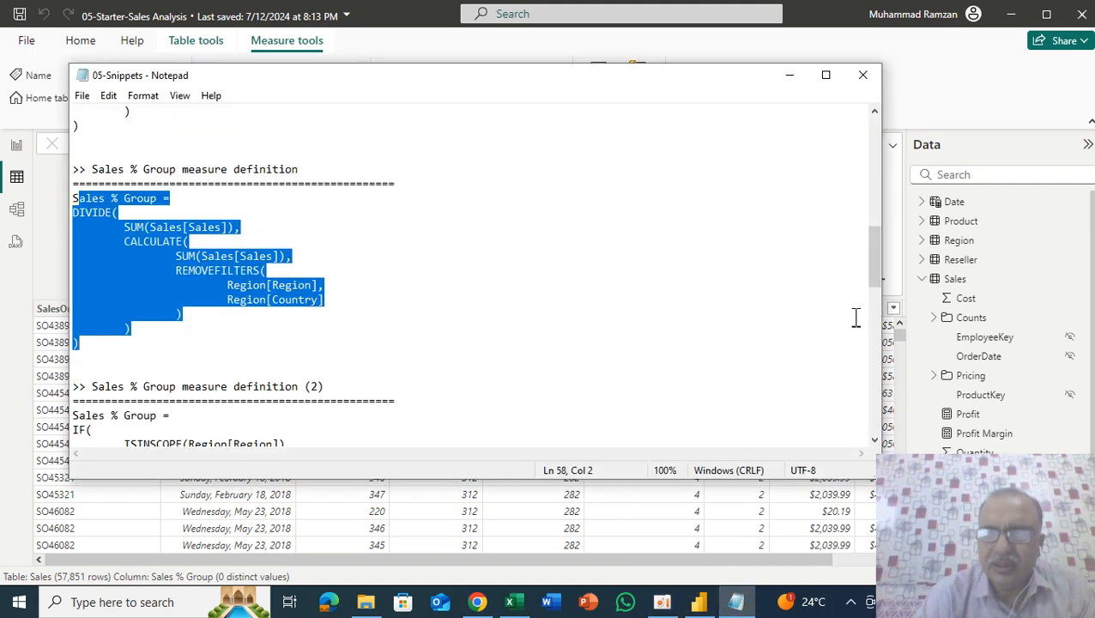
{"action": "left_click_drag", "start_coordinate": [873, 290], "coordinate": [885, 334]}
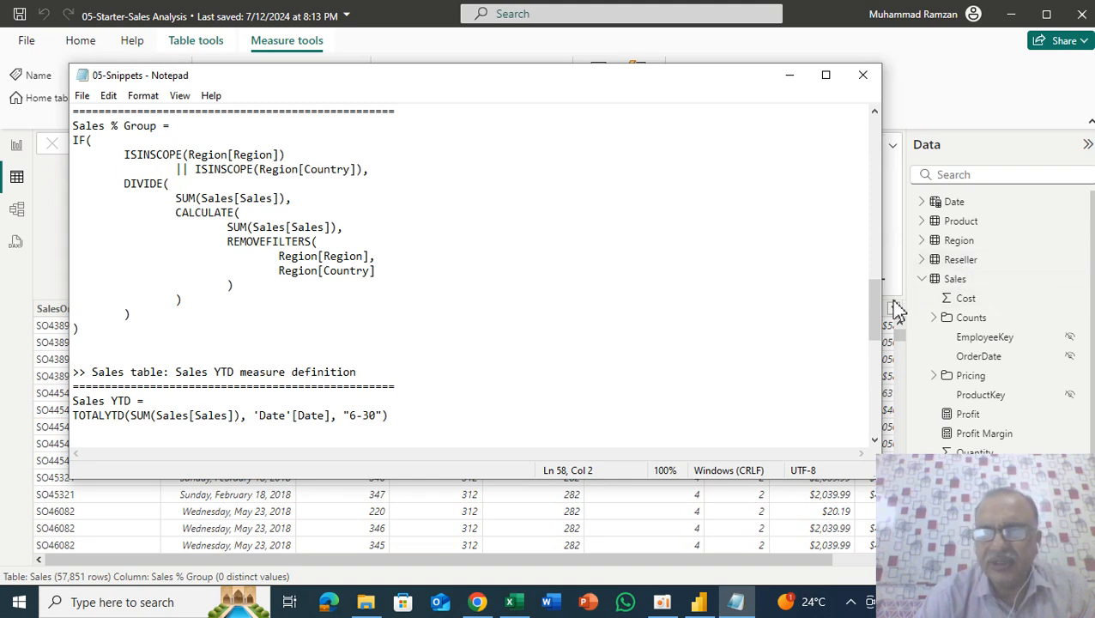
{"action": "left_click_drag", "start_coordinate": [880, 311], "coordinate": [872, 294]}
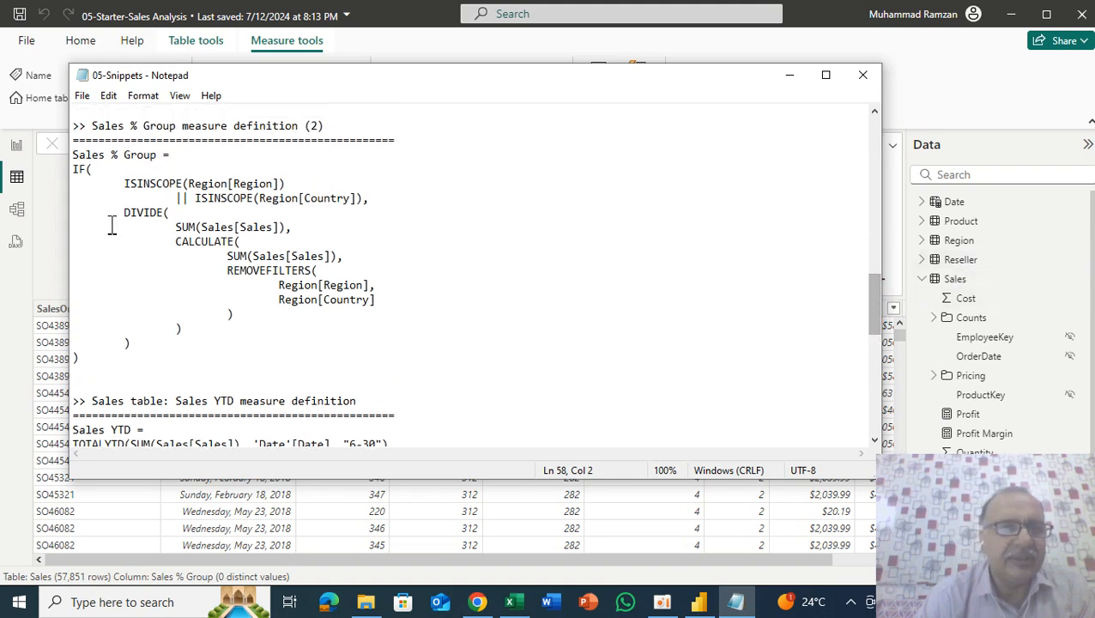
{"action": "left_click_drag", "start_coordinate": [73, 155], "coordinate": [111, 214]}
{"action": "left_click", "coordinate": [139, 198]}
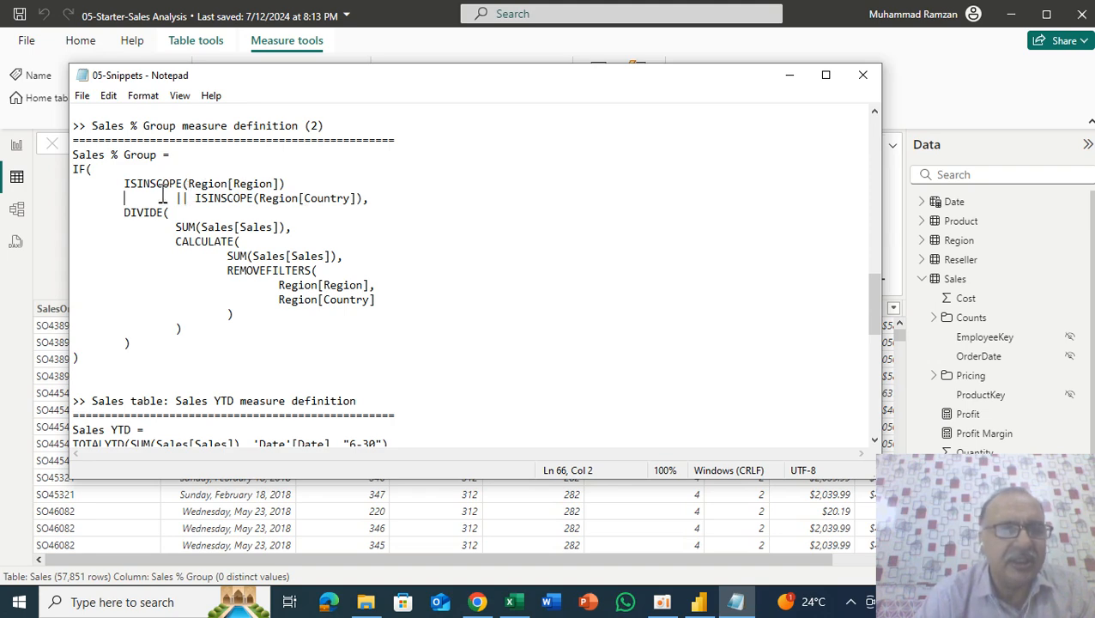
{"action": "left_click_drag", "start_coordinate": [73, 154], "coordinate": [137, 352]}
{"action": "key", "text": "ctrl+c"}
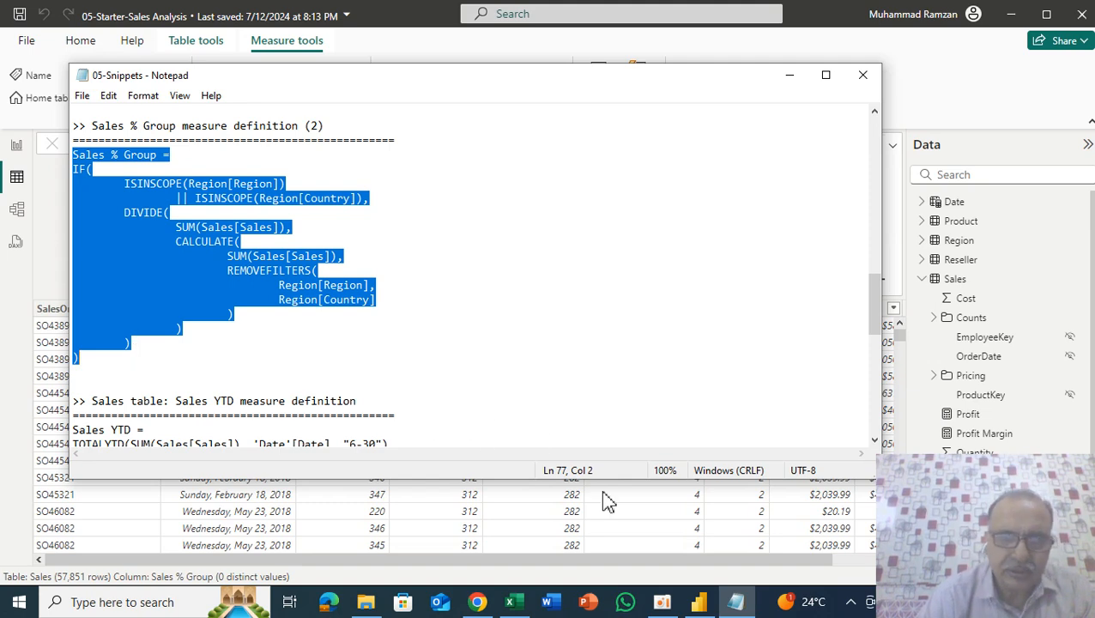
Switch back to Power BI Desktop, replace the Sales % Group formula with the copied ISINSCOPE version, commit it and review the matrix
{"action": "left_click", "coordinate": [697, 606]}
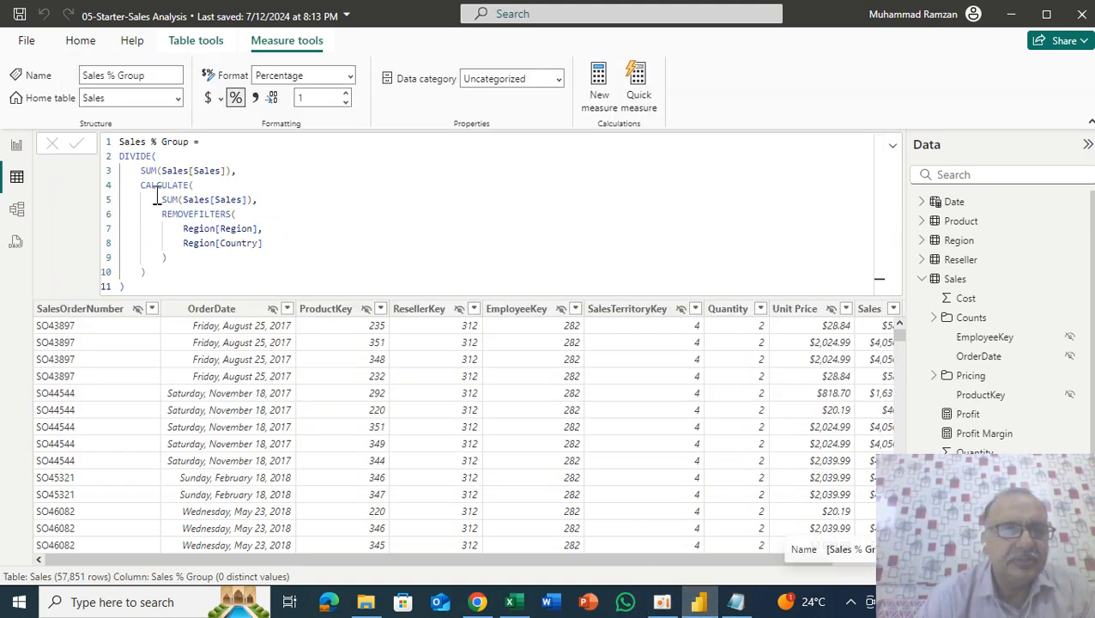
{"action": "left_click_drag", "start_coordinate": [121, 140], "coordinate": [159, 284]}
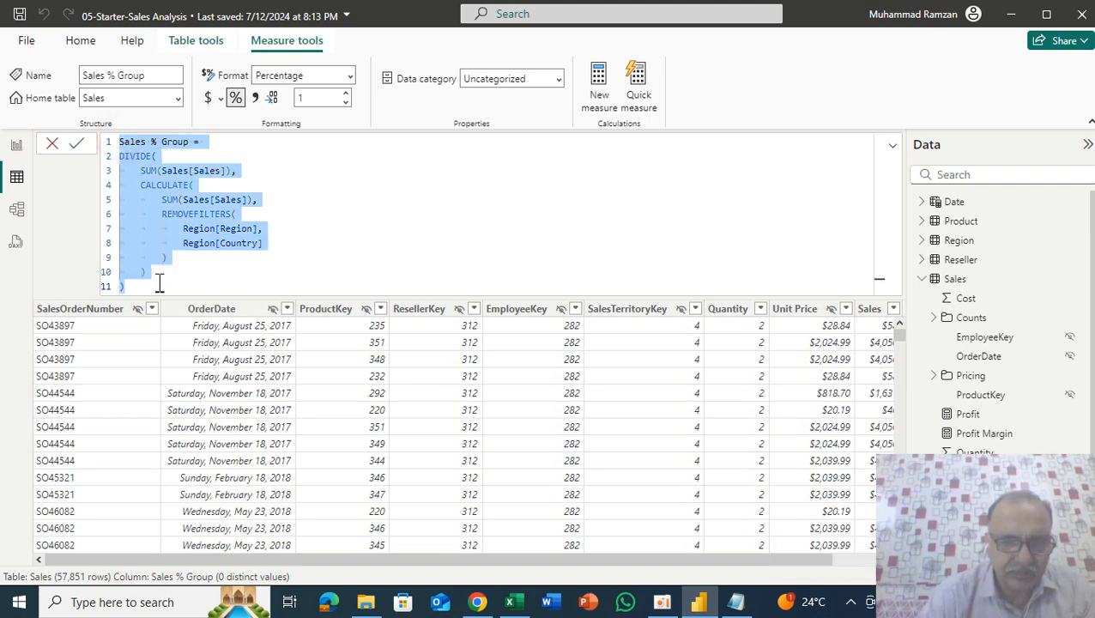
{"action": "key", "text": "ctrl+v"}
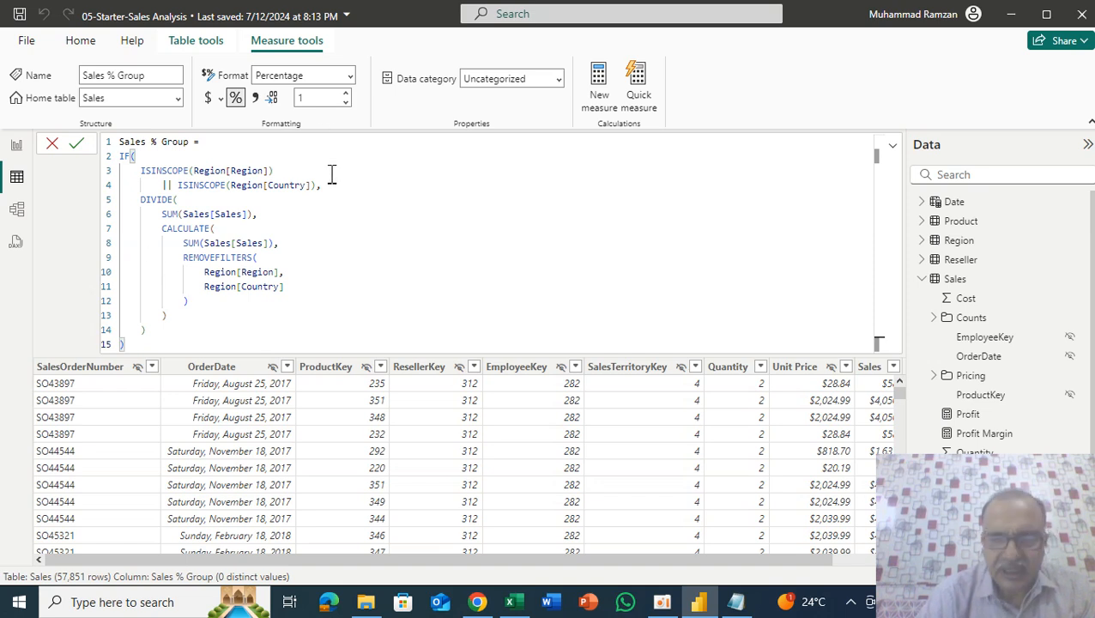
{"action": "key", "text": "Return"}
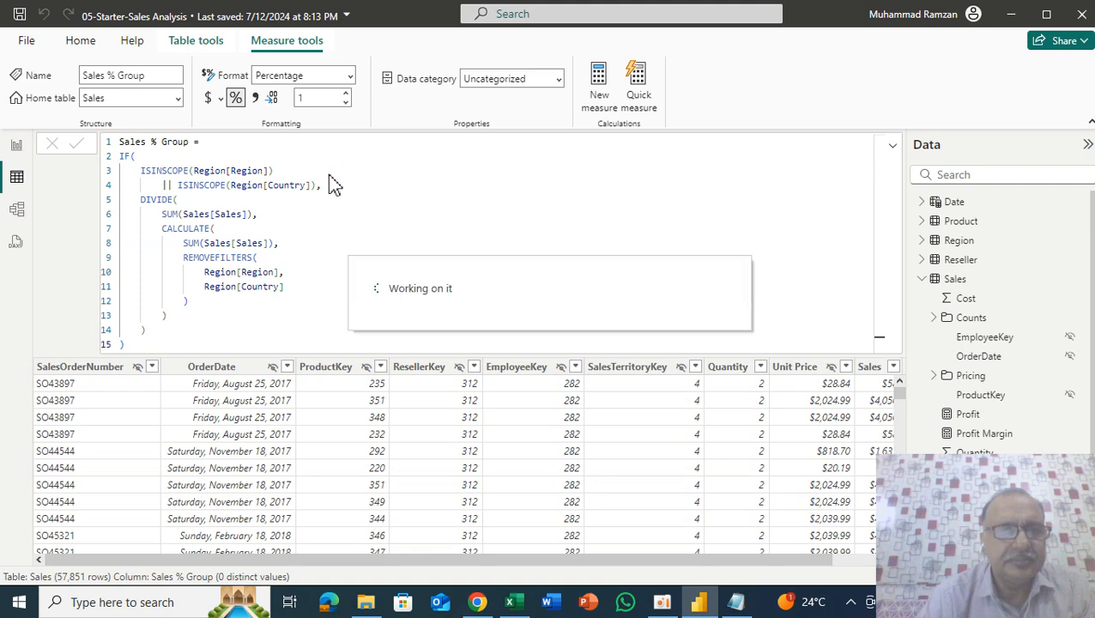
{"action": "left_click", "coordinate": [17, 151]}
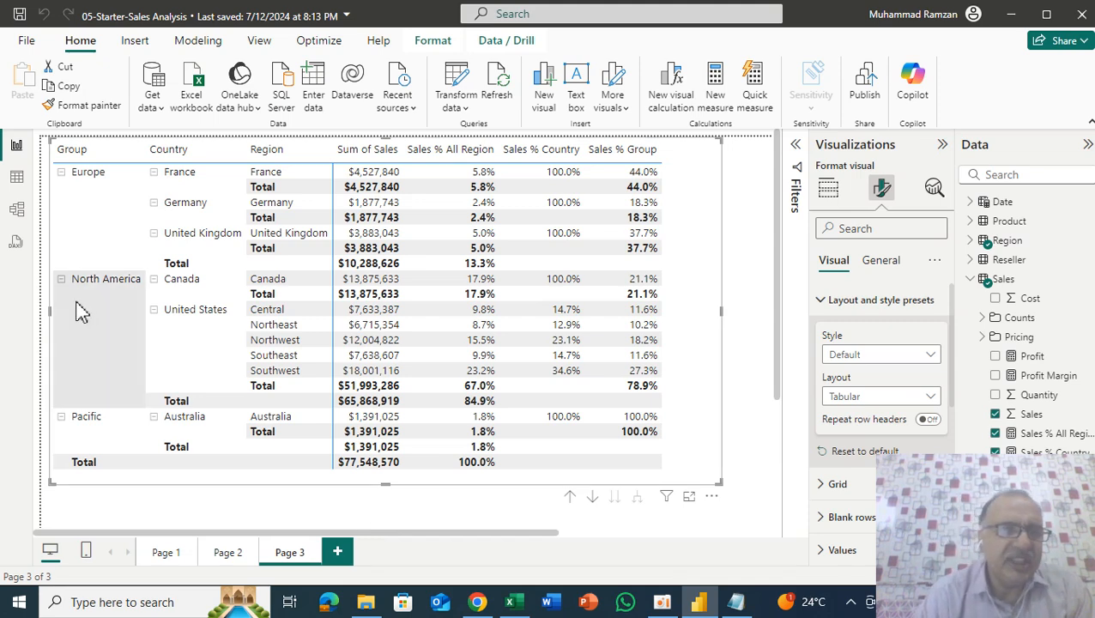
In the model view, assign the Sales % All Region, Sales % Country and Sales % Group measures to a display folder named Ratios
{"action": "left_click", "coordinate": [16, 211]}
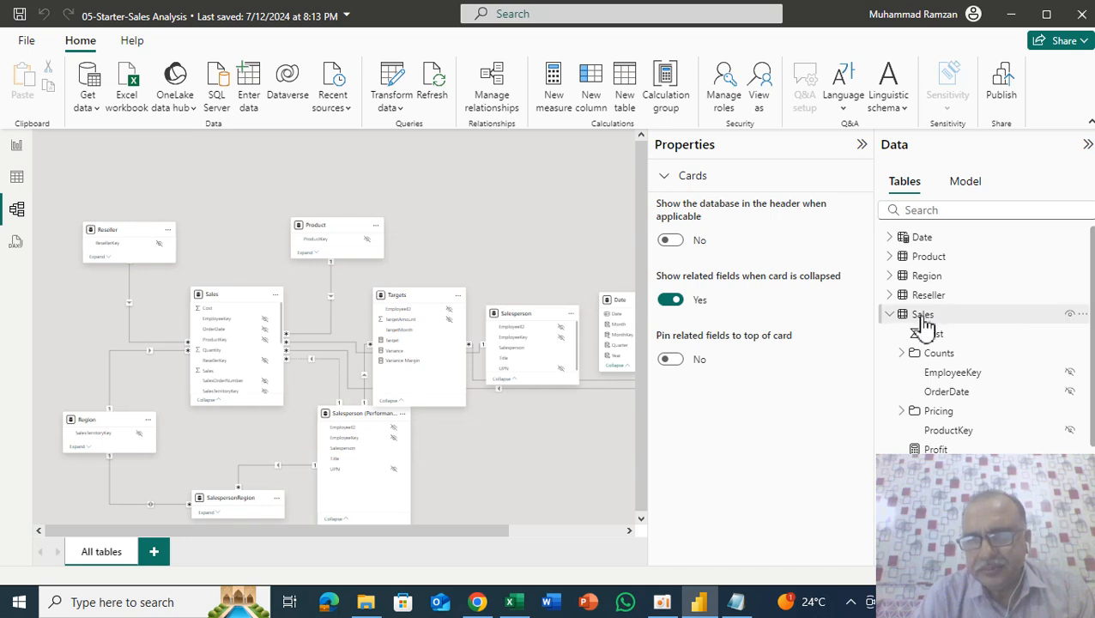
{"action": "scroll", "coordinate": [922, 318], "scroll_direction": "down", "scroll_amount": 3}
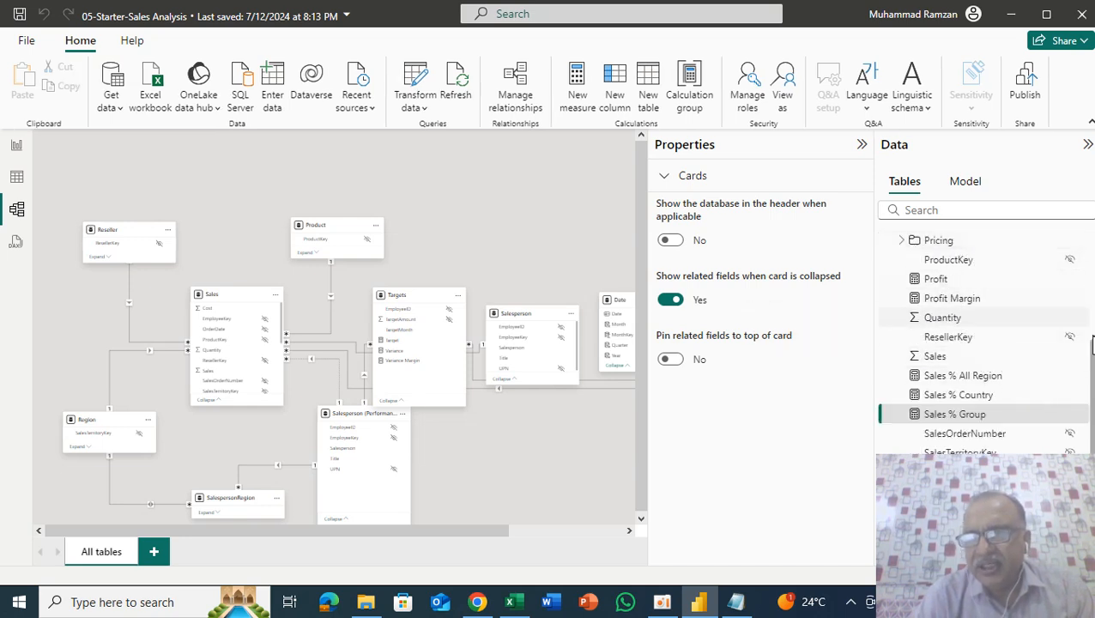
{"action": "mouse_move", "coordinate": [1090, 360]}
{"action": "left_mouse_down"}
{"action": "mouse_move", "coordinate": [1091, 327]}
{"action": "mouse_move", "coordinate": [1091, 378]}
{"action": "left_mouse_up"}
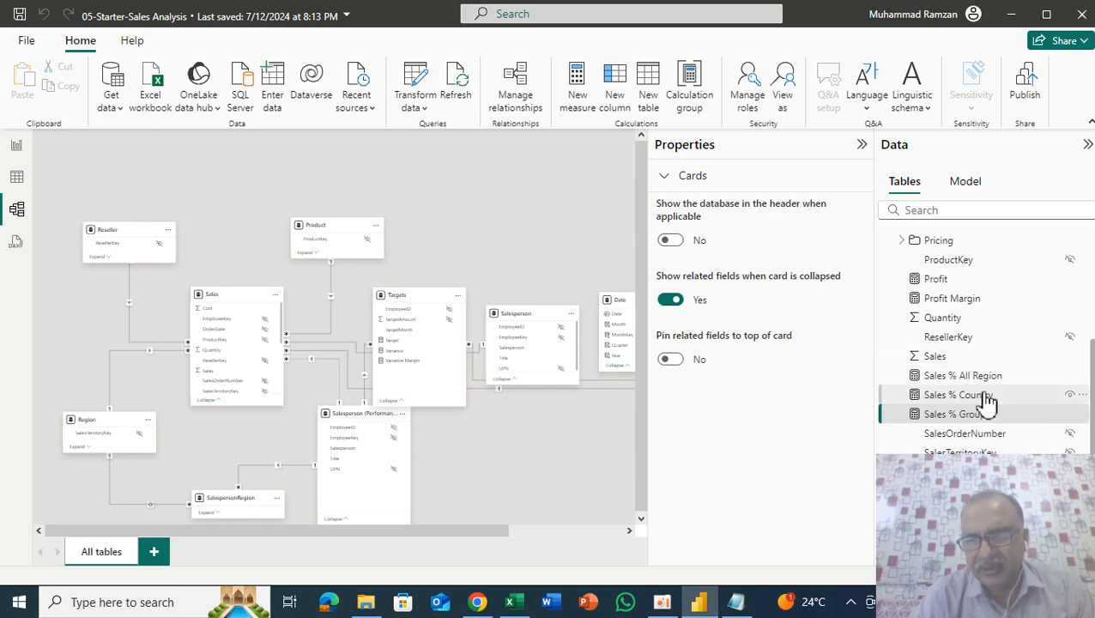
{"action": "left_click", "coordinate": [968, 384]}
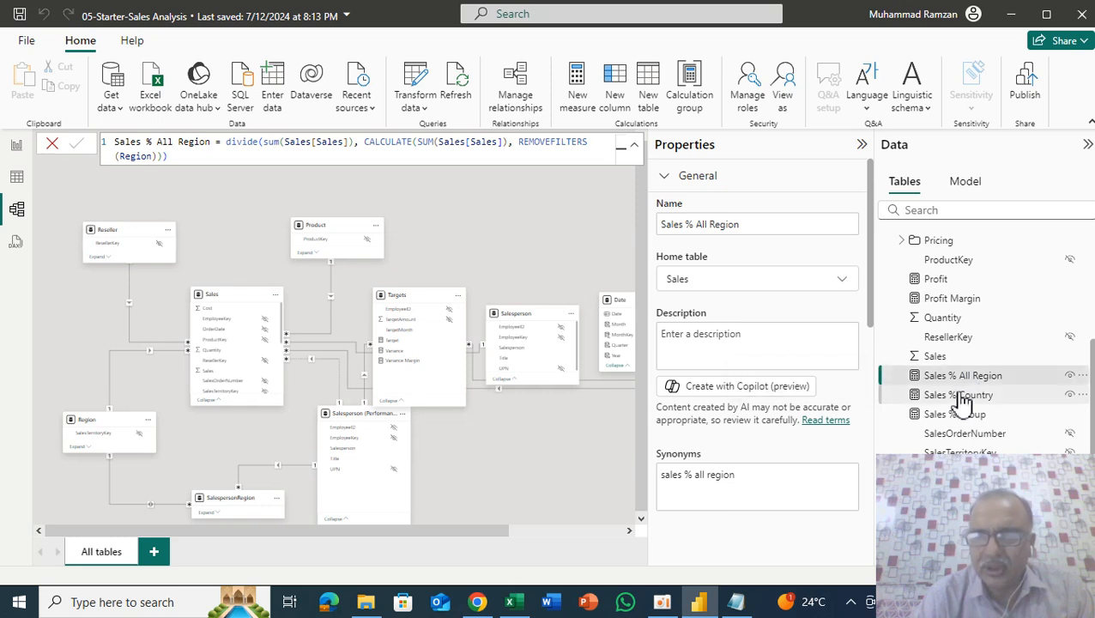
{"action": "left_click", "coordinate": [960, 395], "text": "ctrl"}
{"action": "left_click", "coordinate": [960, 414], "text": "ctrl"}
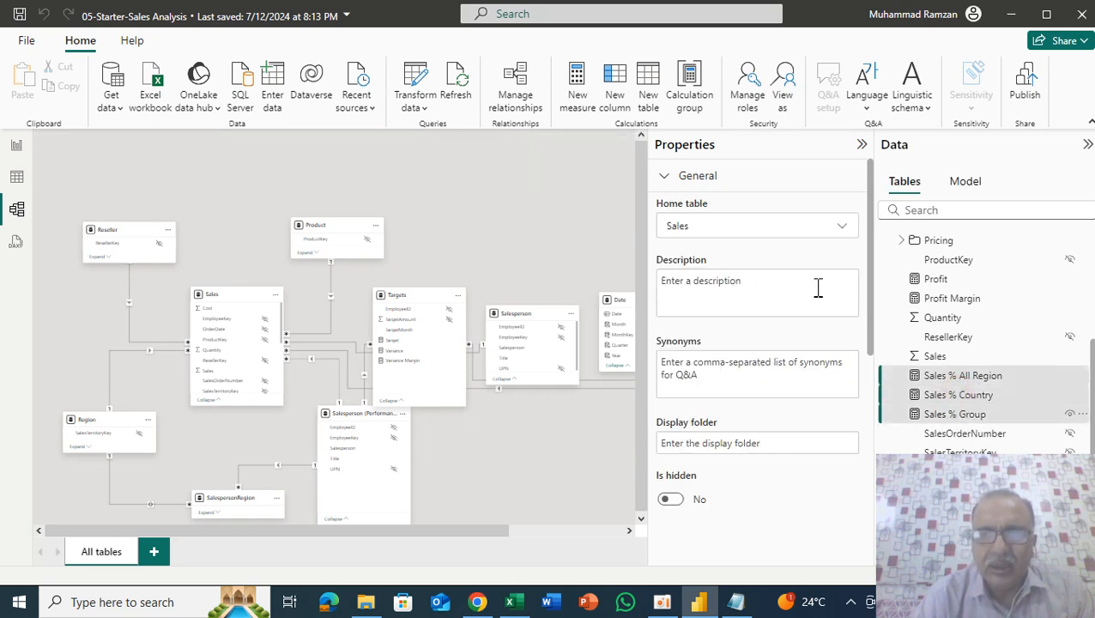
{"action": "left_click", "coordinate": [770, 446]}
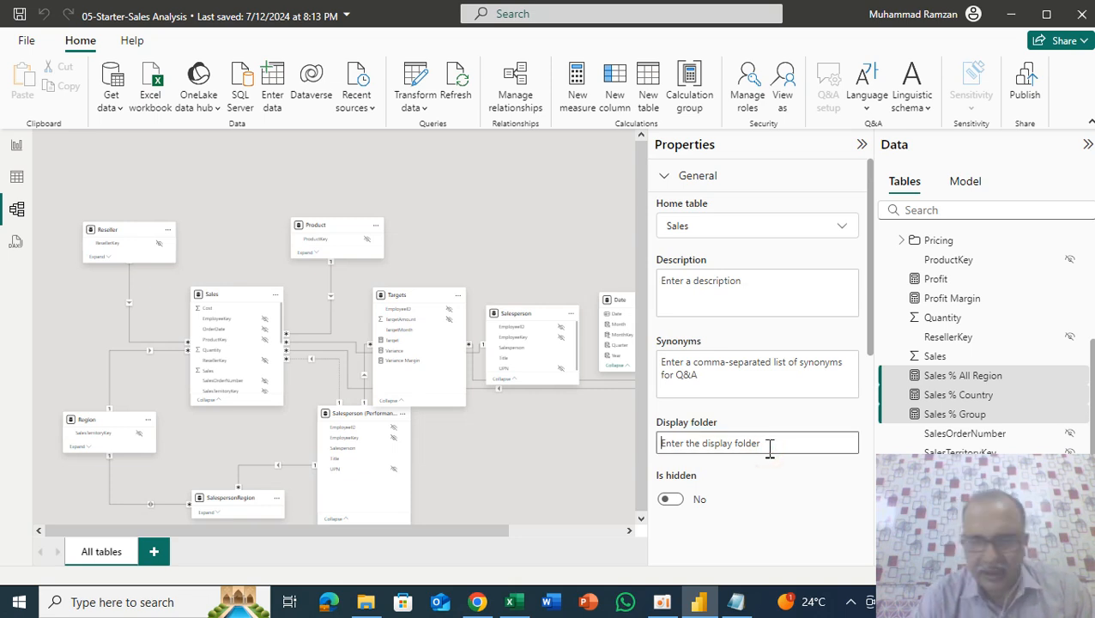
{"action": "type", "text": "Ratios"}
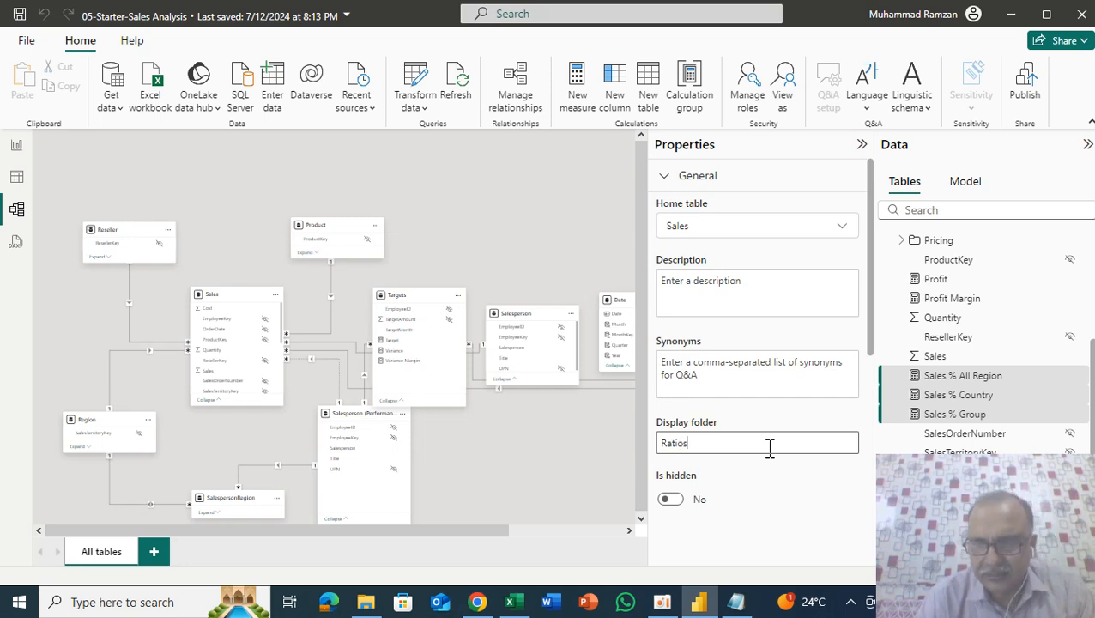
{"action": "key", "text": "Return"}
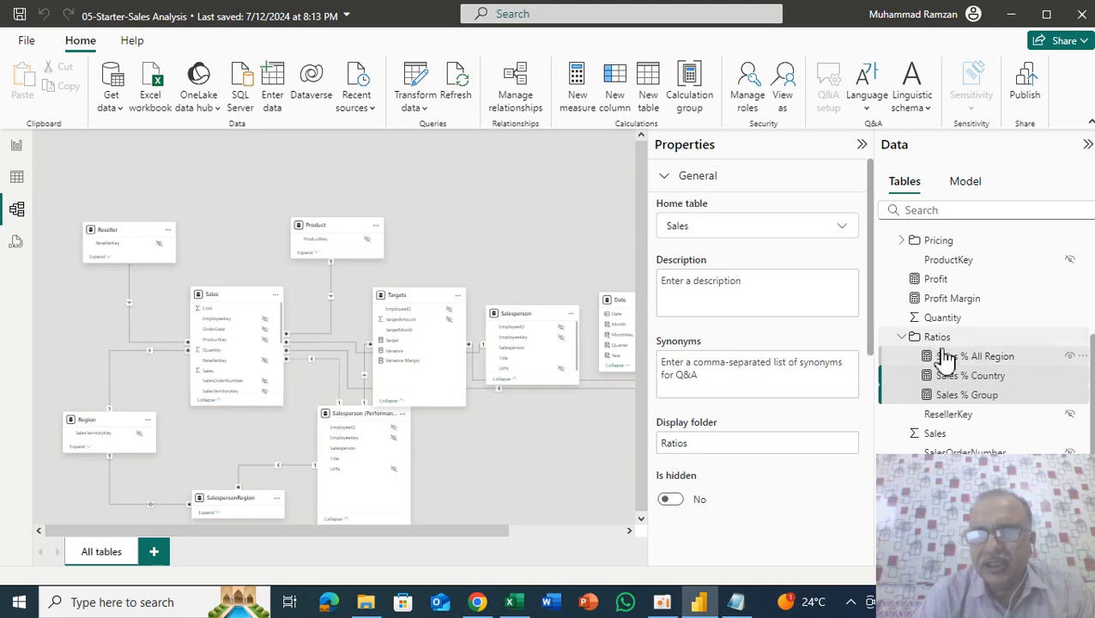
Return to the report view and inspect the Ratios and Pricing display folders of the Sales table
{"action": "left_click", "coordinate": [18, 145]}
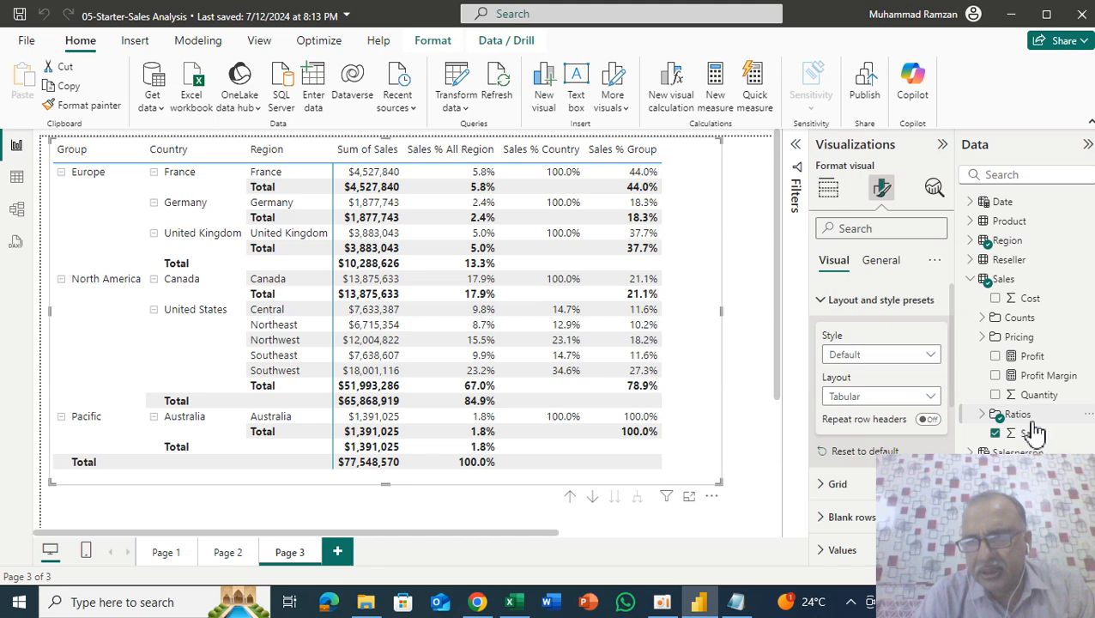
{"action": "left_click", "coordinate": [983, 414]}
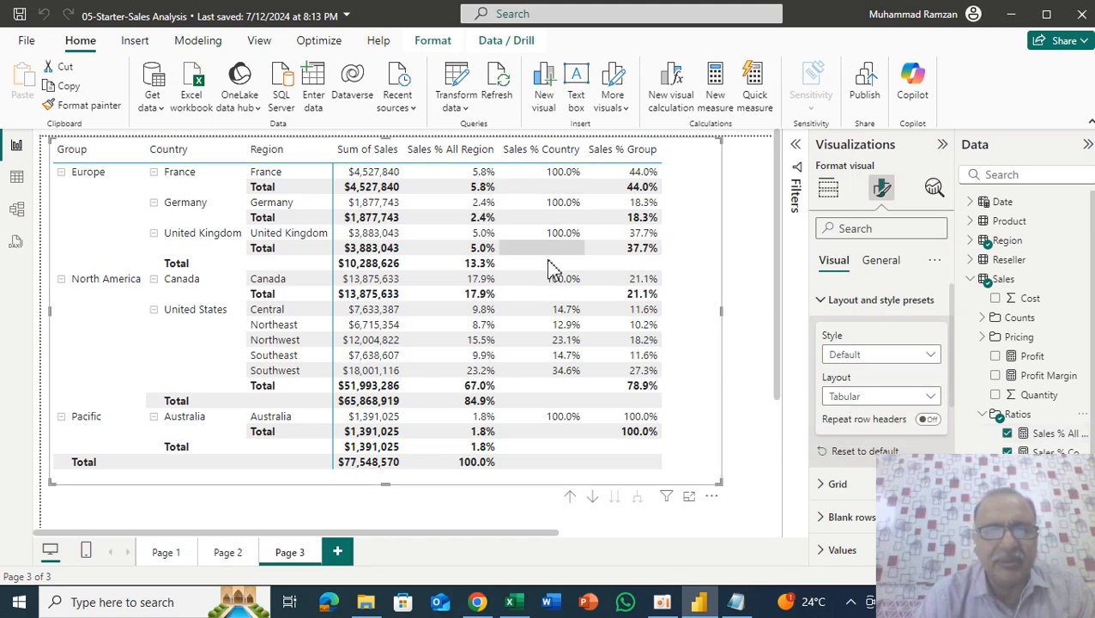
{"action": "left_click", "coordinate": [981, 415]}
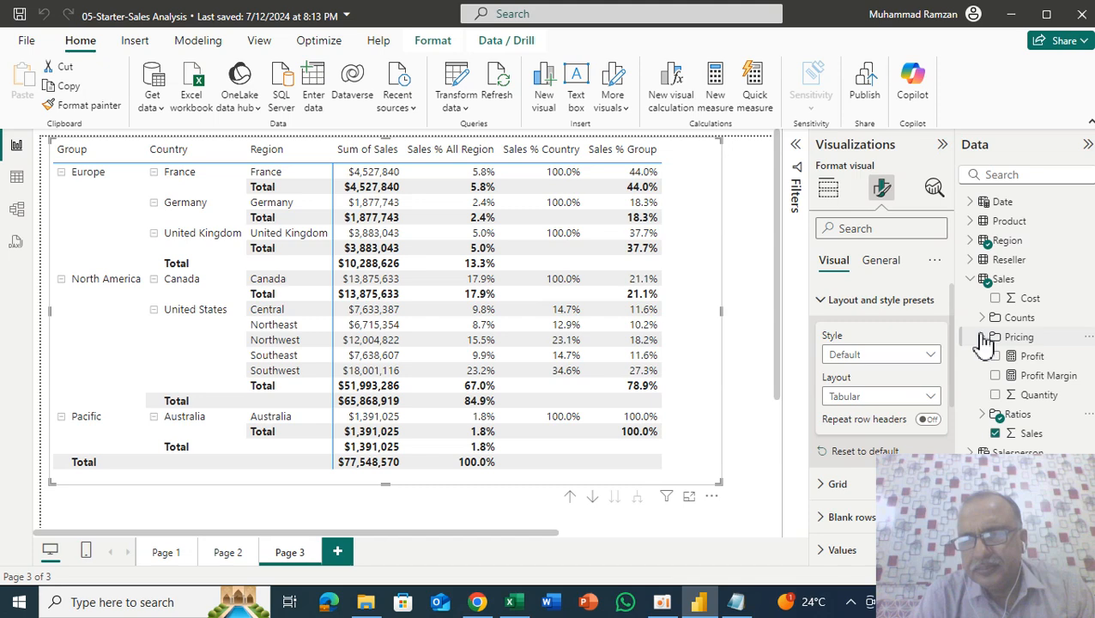
{"action": "left_click", "coordinate": [982, 338]}
{"action": "left_click", "coordinate": [983, 338]}
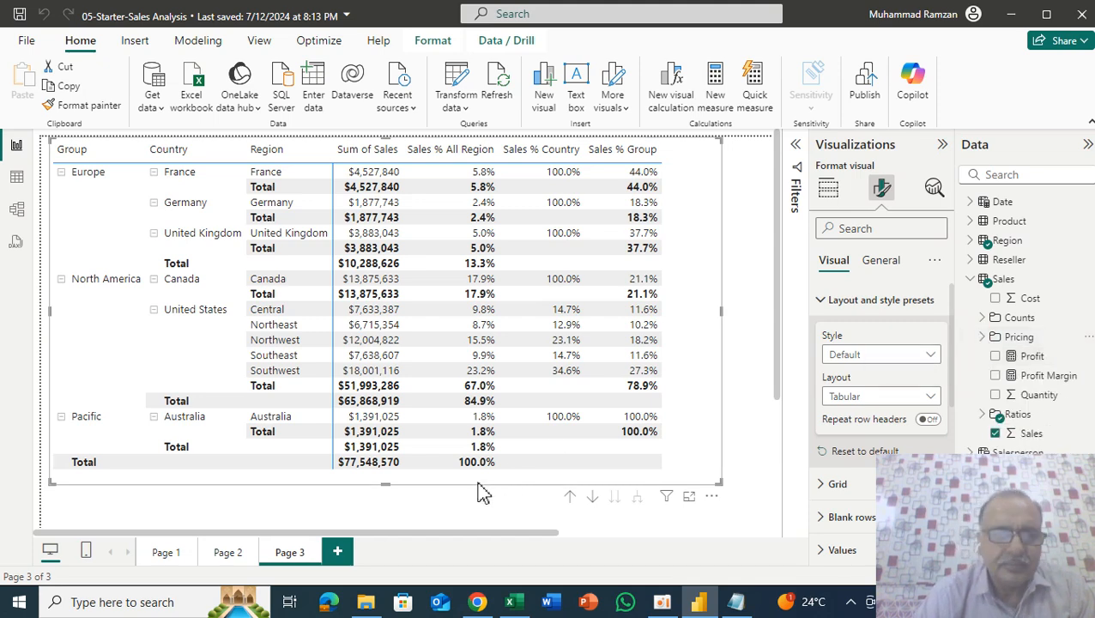
Add a new report page containing the Date table's Fiscal hierarchy at Year level, consulting the matrix on Page 2 for reference
{"action": "left_click", "coordinate": [221, 558]}
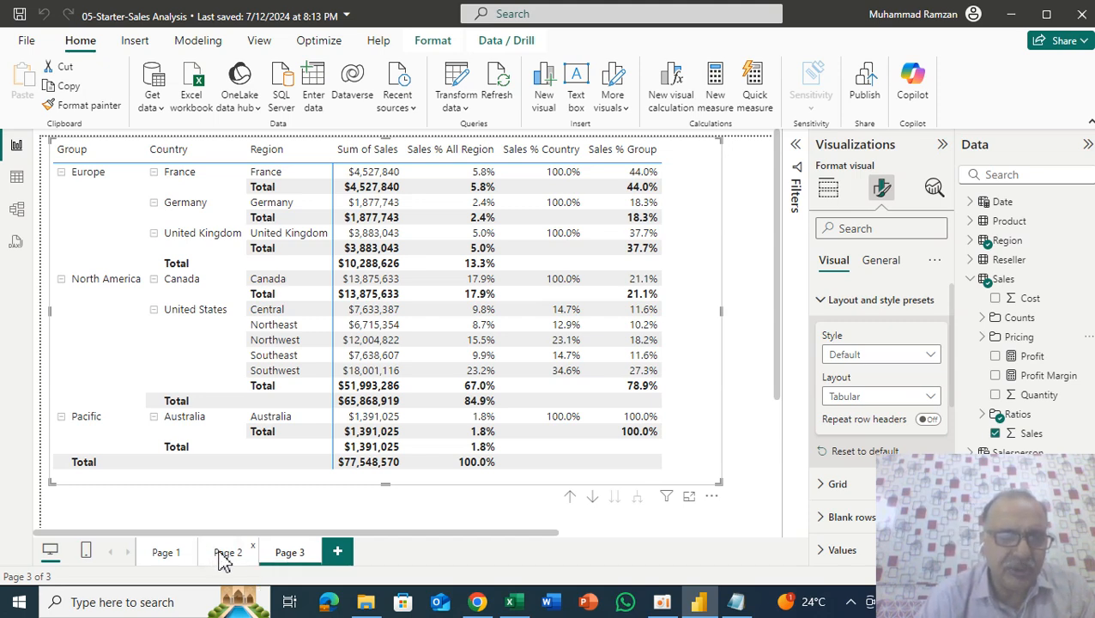
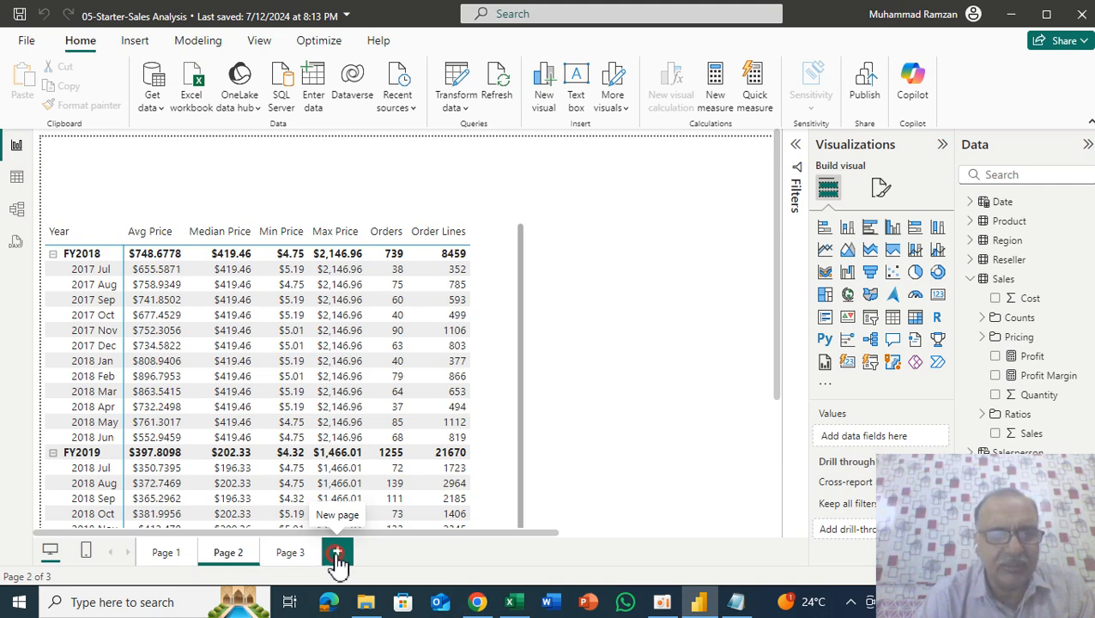
{"action": "left_click", "coordinate": [337, 553]}
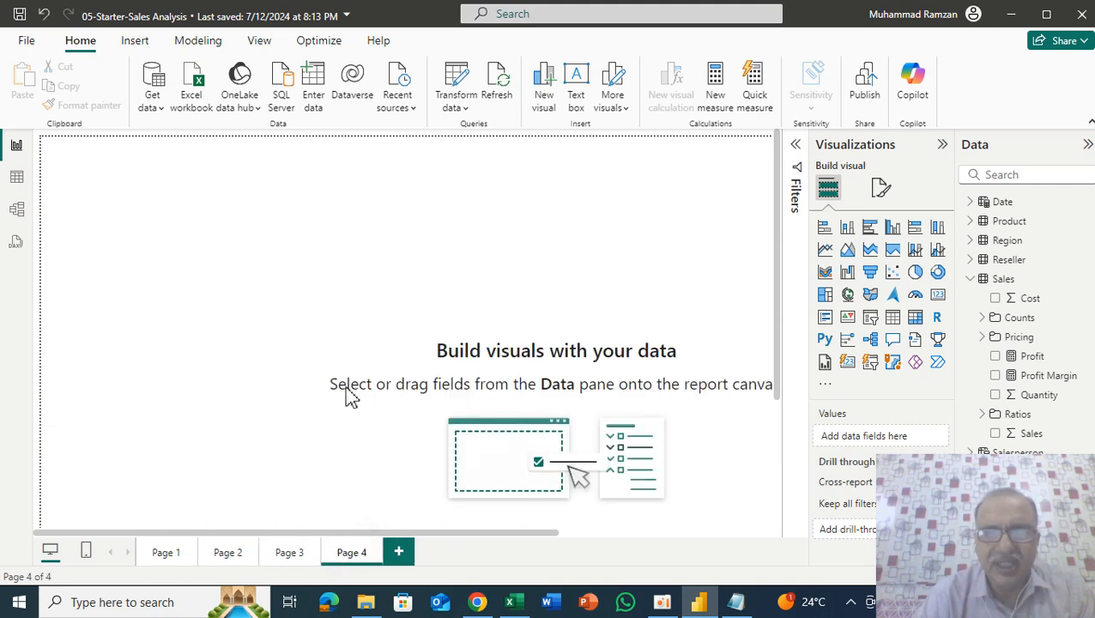
{"action": "left_click", "coordinate": [398, 183]}
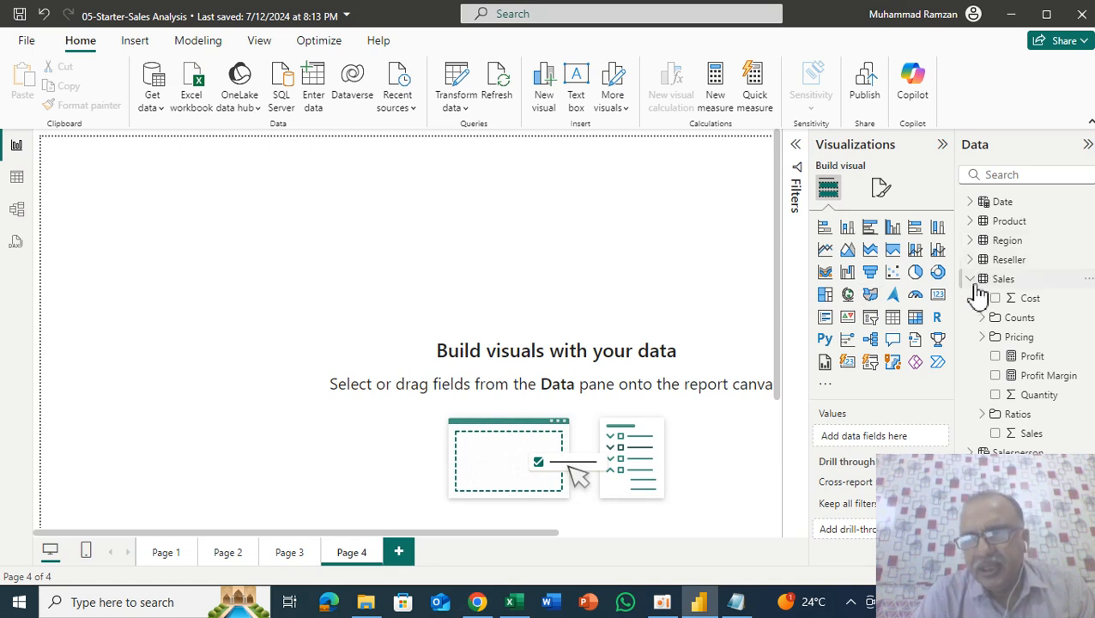
{"action": "left_click", "coordinate": [969, 203]}
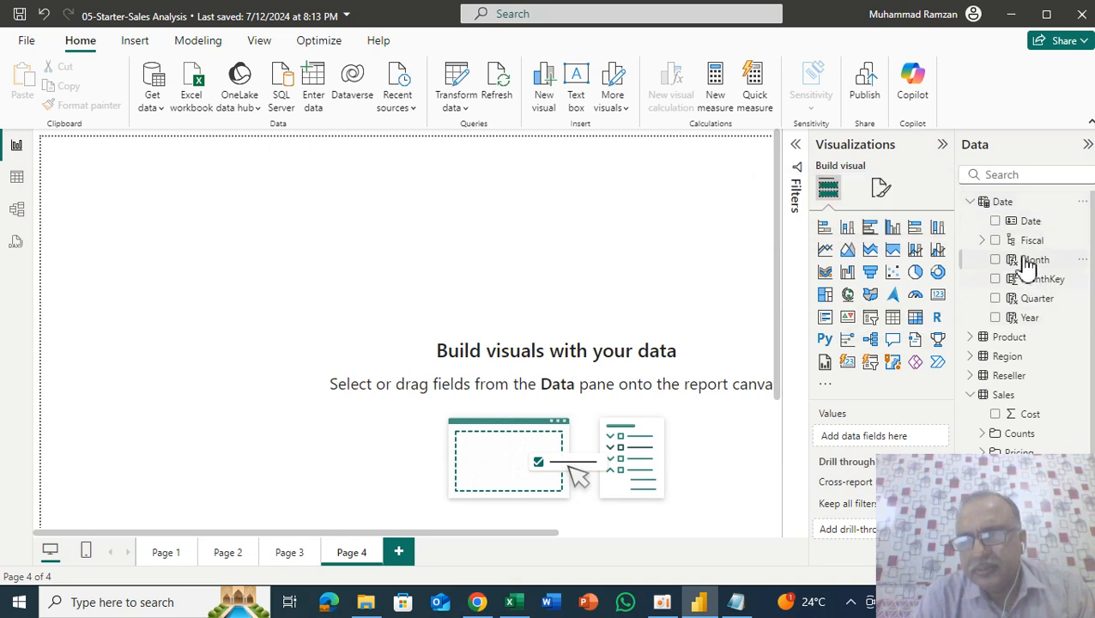
{"action": "left_click", "coordinate": [995, 240]}
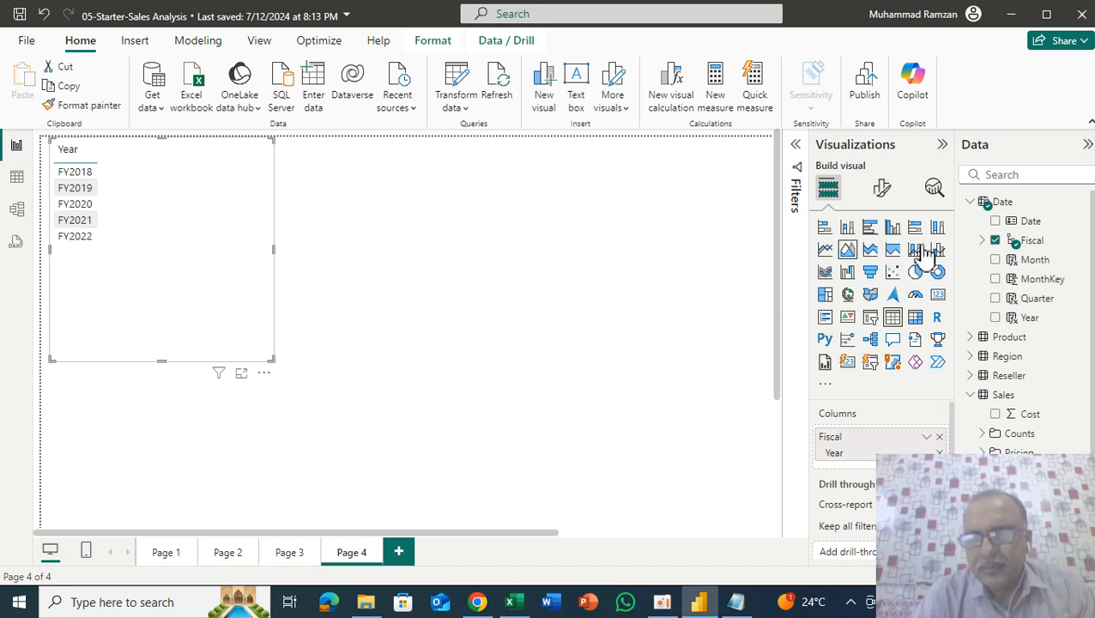
{"action": "left_click", "coordinate": [983, 241]}
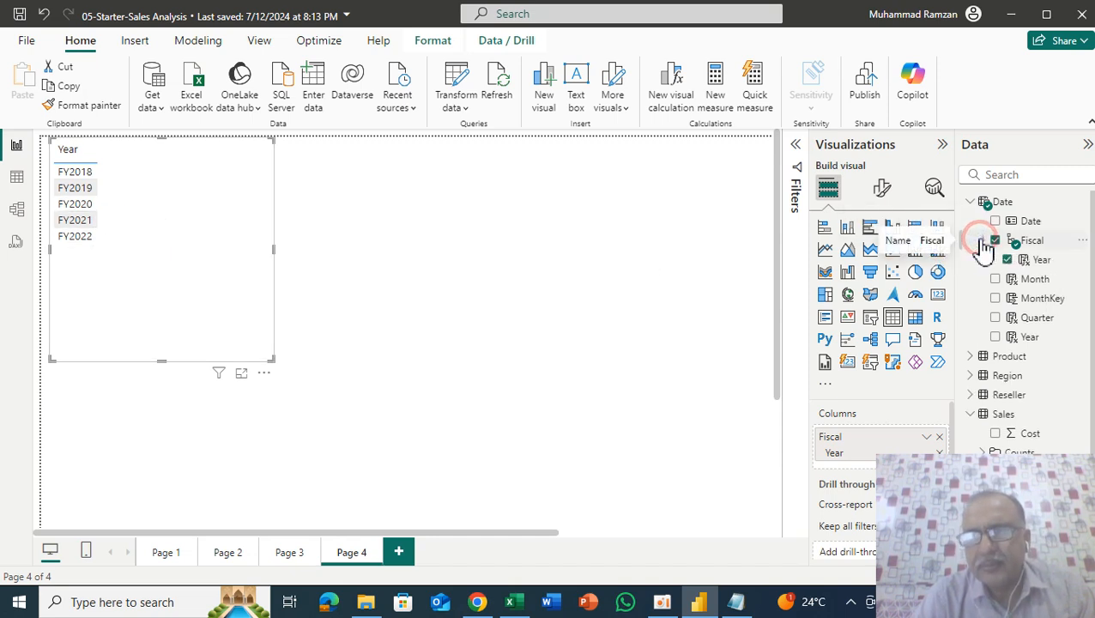
{"action": "left_click", "coordinate": [983, 241]}
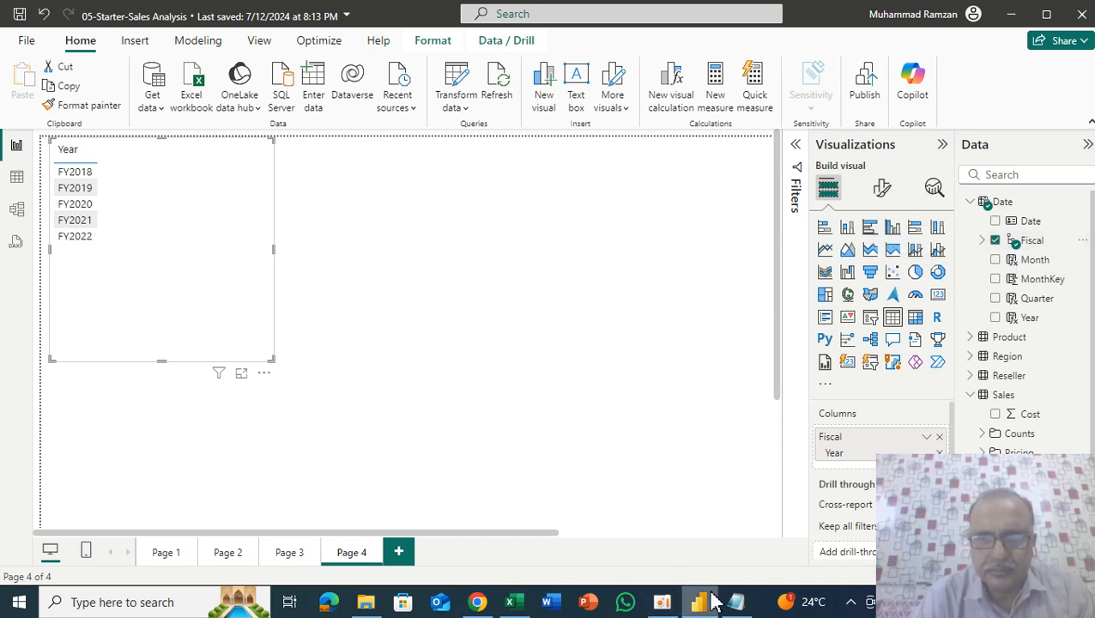
{"action": "left_click", "coordinate": [219, 553]}
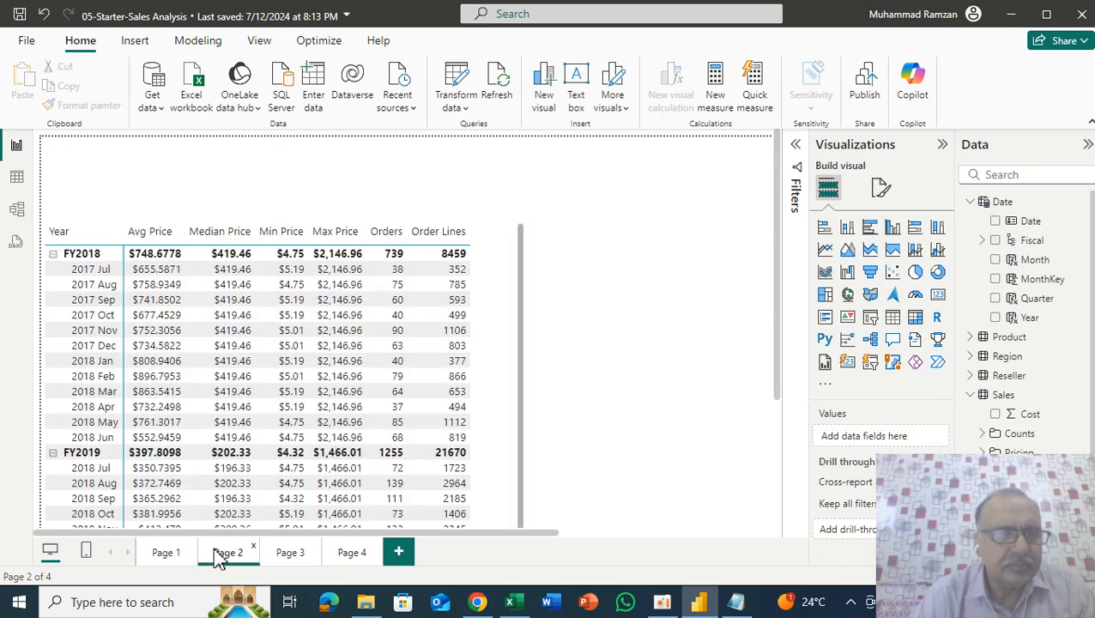
{"action": "left_click", "coordinate": [350, 554]}
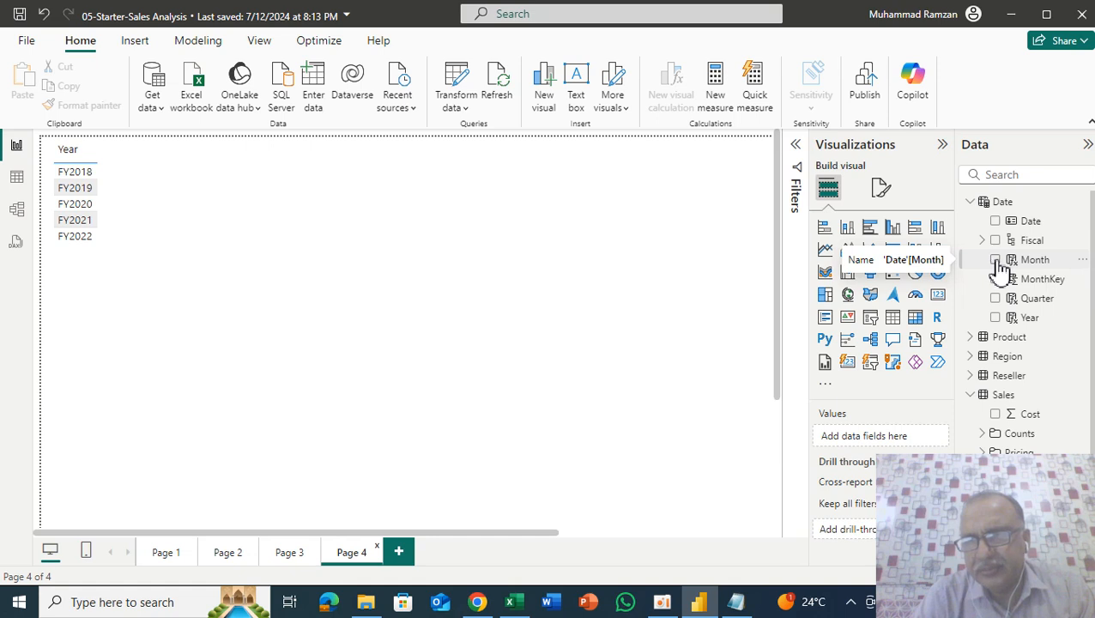
Add the Date table's Month field to the fiscal Year table visual and enlarge the visual
{"action": "left_click", "coordinate": [997, 261]}
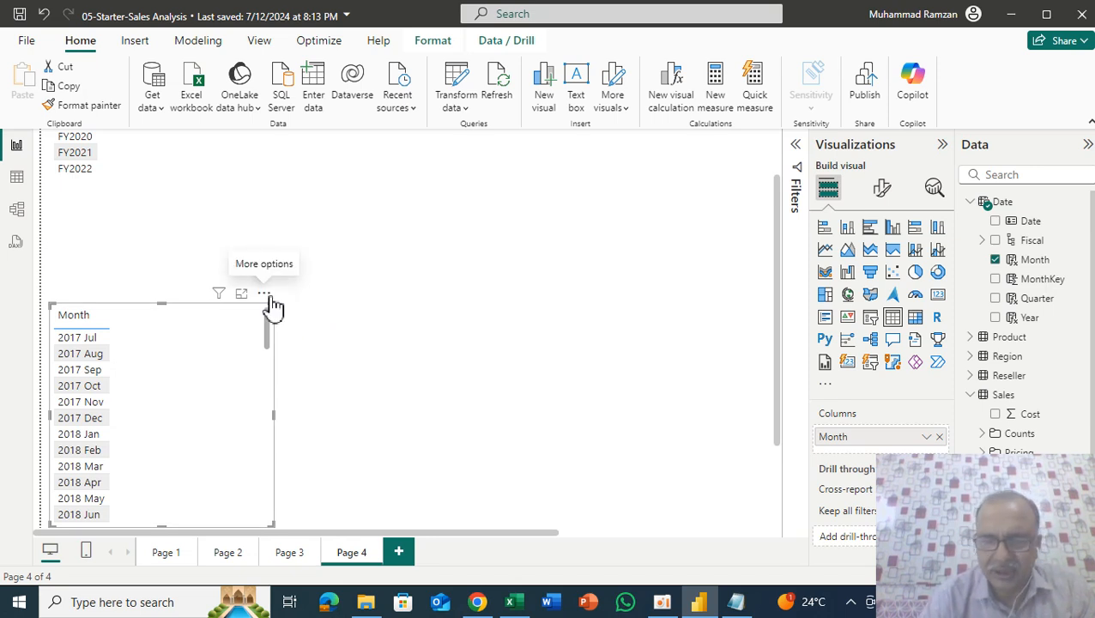
{"action": "key", "text": "Delete"}
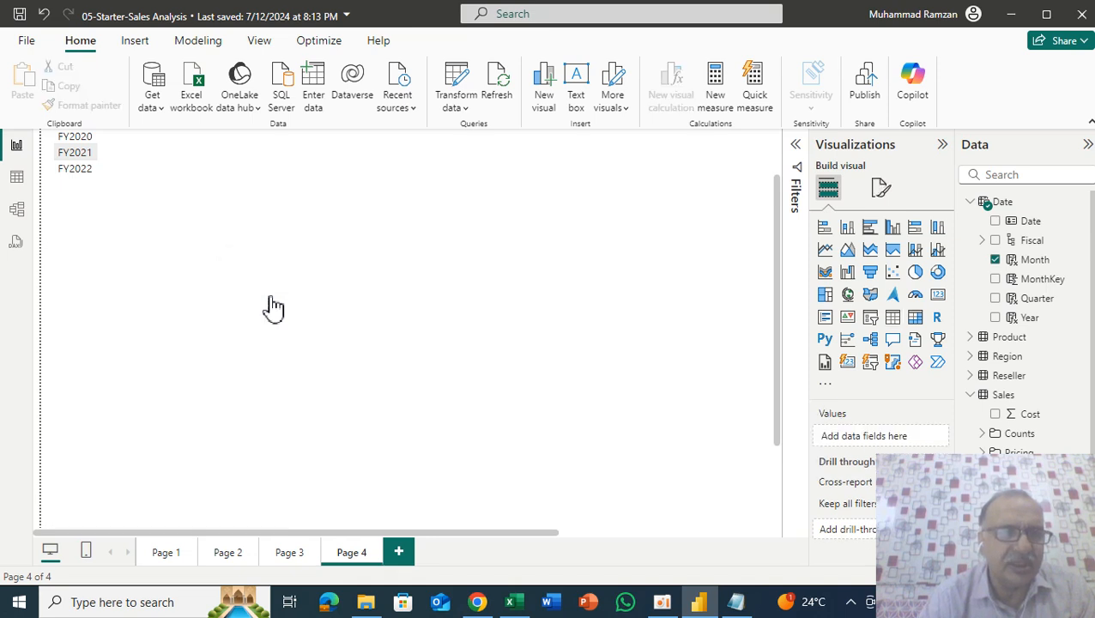
{"action": "left_click", "coordinate": [119, 180]}
{"action": "left_click_drag", "start_coordinate": [778, 201], "coordinate": [779, 164]}
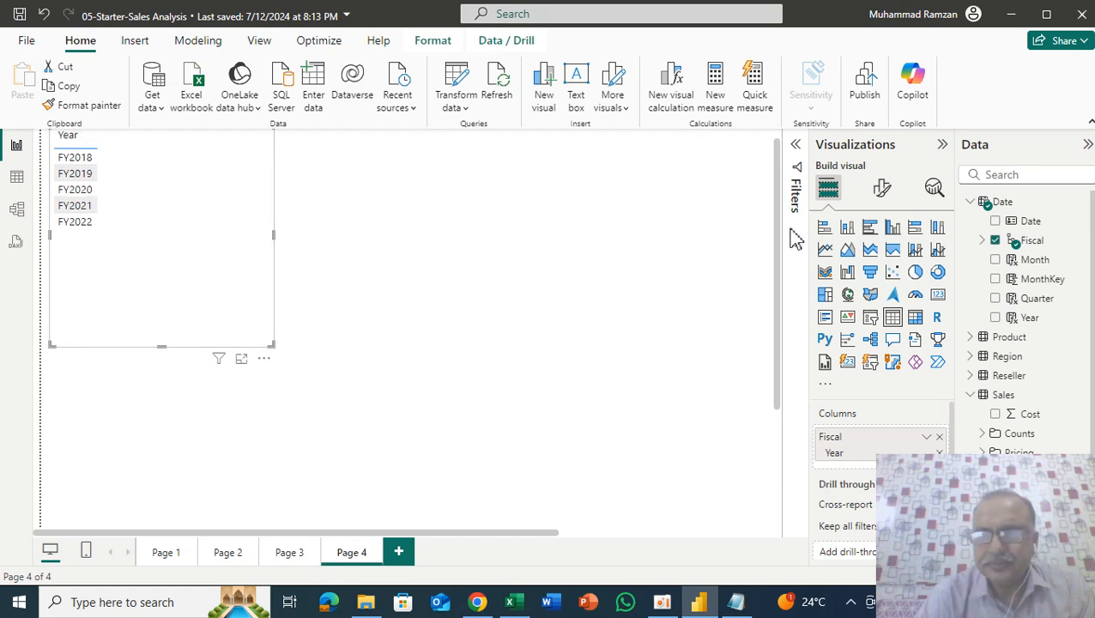
{"action": "left_click", "coordinate": [995, 260]}
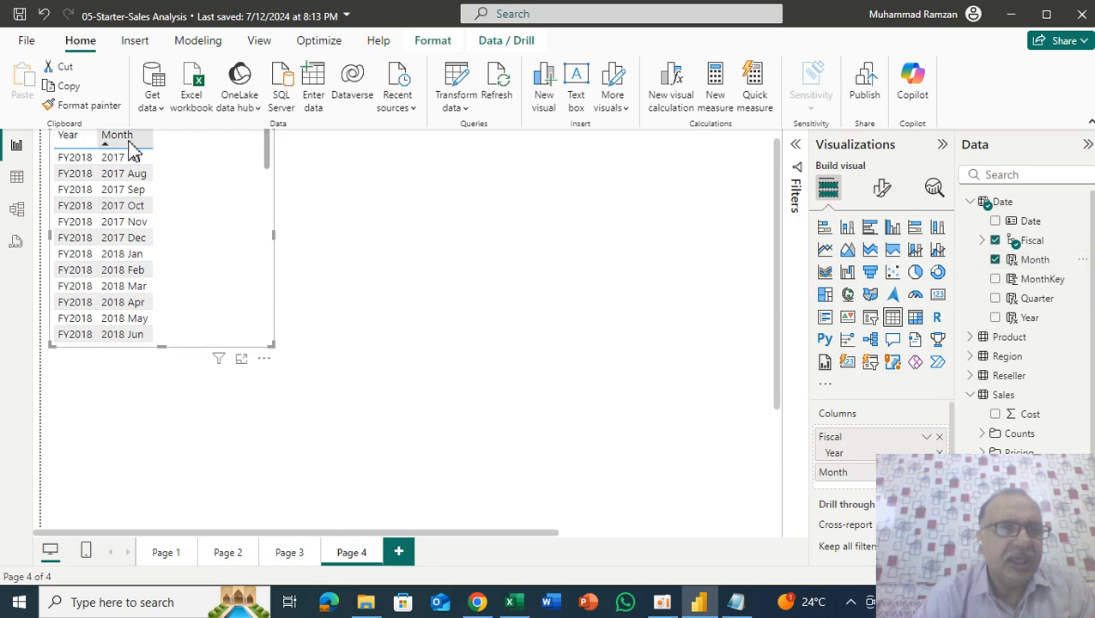
{"action": "left_click", "coordinate": [92, 144]}
{"action": "left_click", "coordinate": [126, 145]}
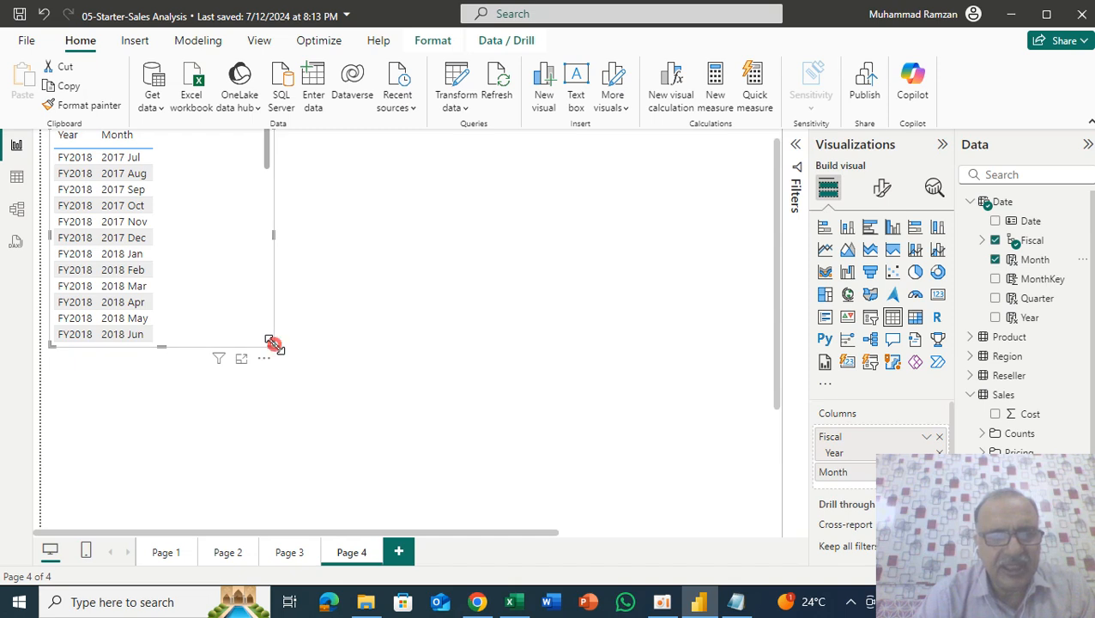
{"action": "left_click_drag", "start_coordinate": [273, 346], "coordinate": [314, 374]}
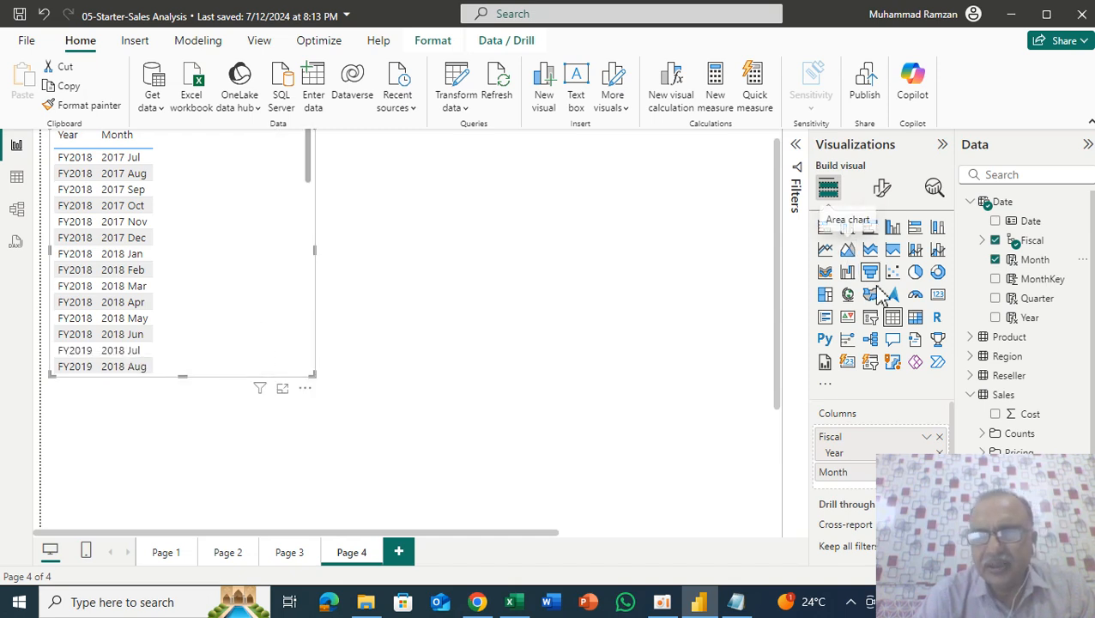
Convert the table to a matrix with Month nested under the Fiscal Year in the rows, and expand FY2018
{"action": "left_click", "coordinate": [915, 320]}
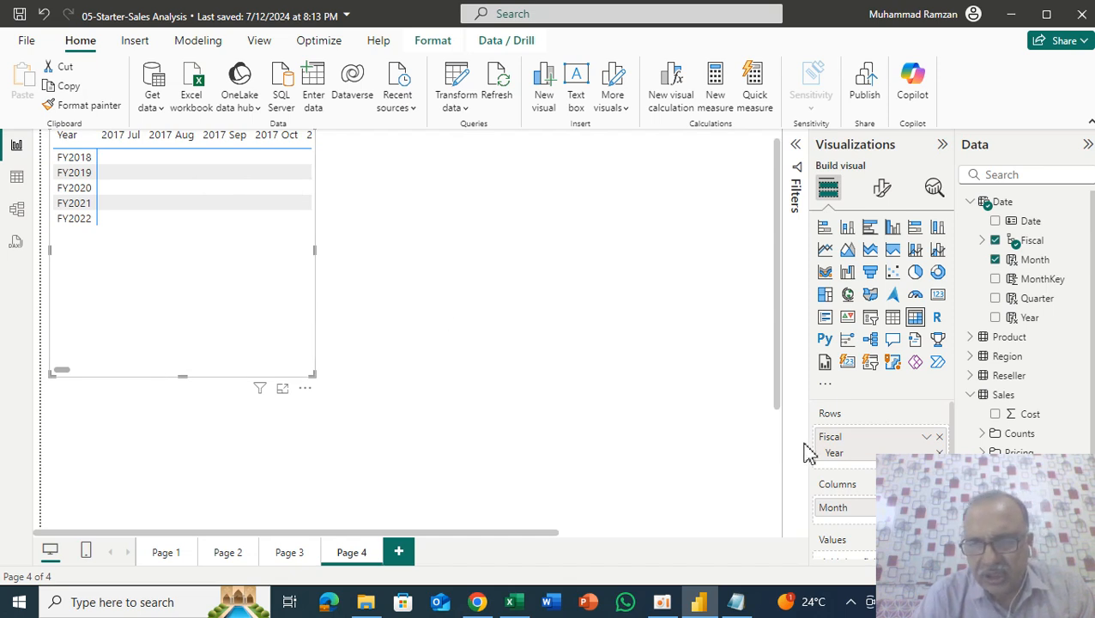
{"action": "left_click", "coordinate": [996, 261]}
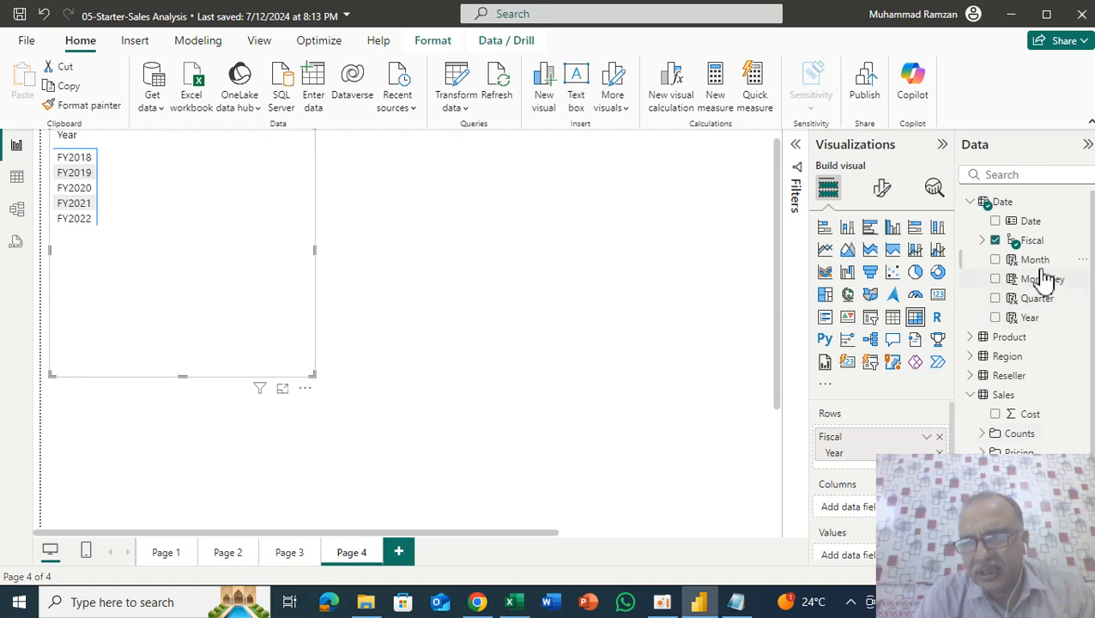
{"action": "left_click_drag", "start_coordinate": [1039, 268], "coordinate": [845, 472]}
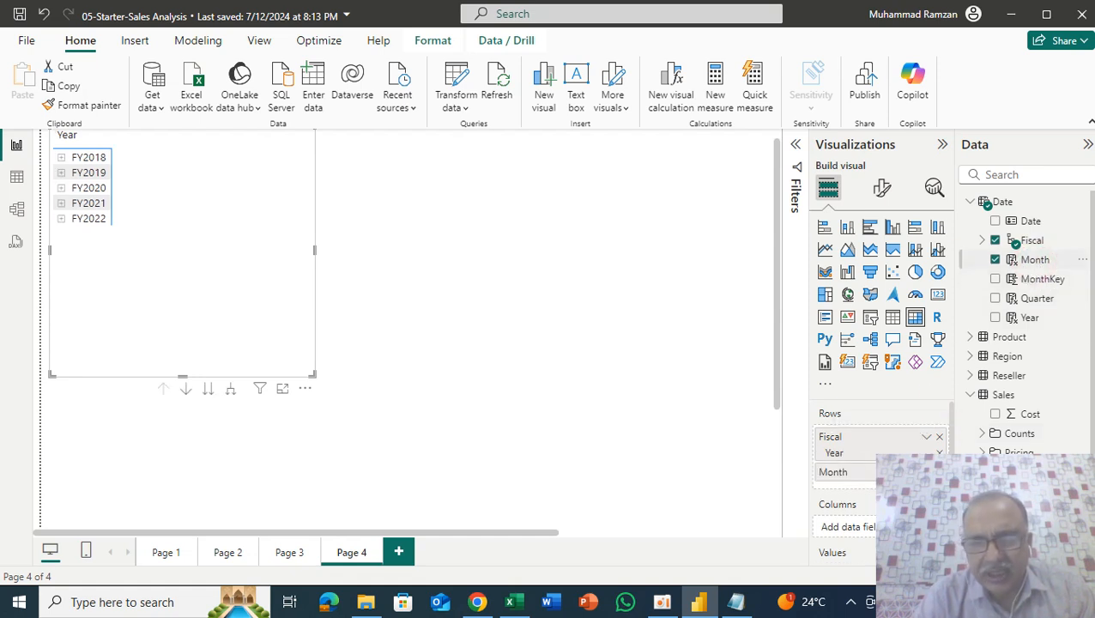
{"action": "left_click", "coordinate": [62, 159]}
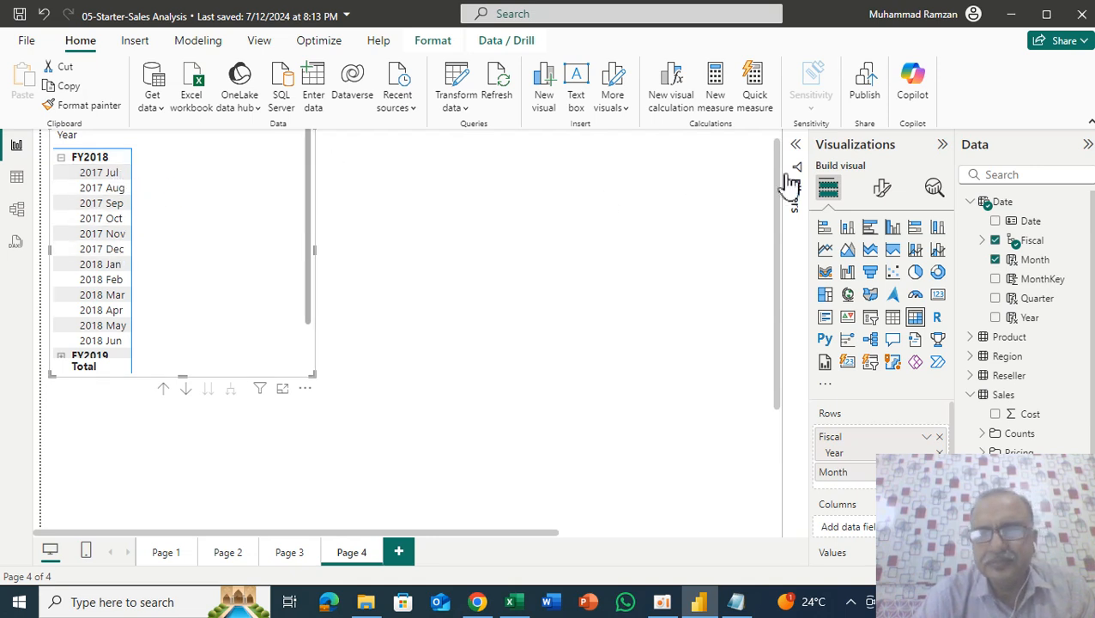
{"action": "scroll", "coordinate": [773, 172], "scroll_direction": "up", "scroll_amount": 1}
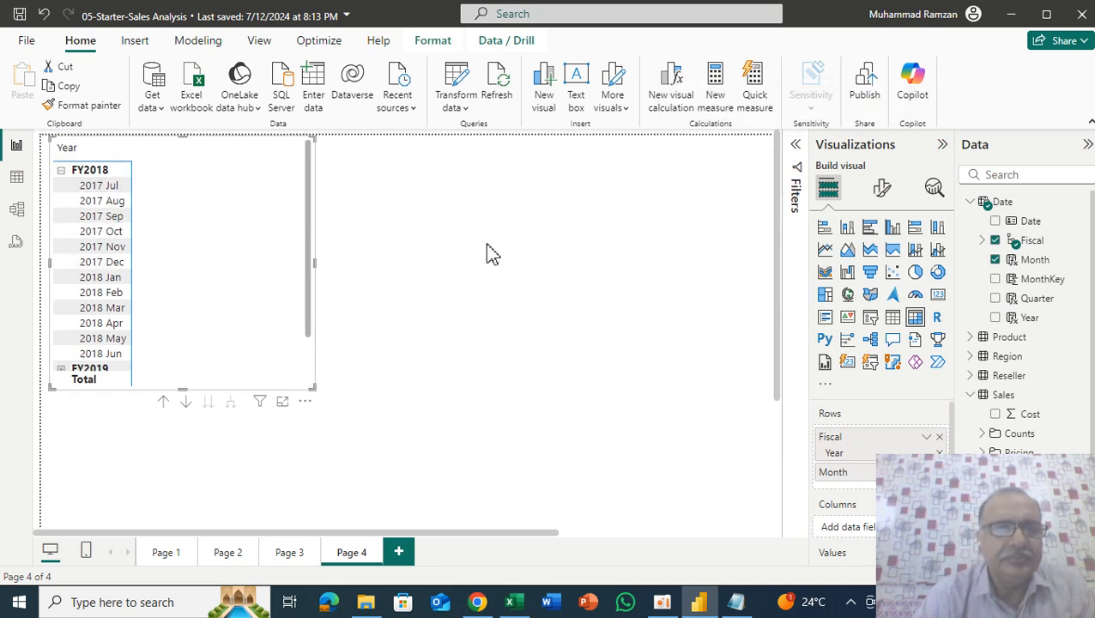
{"action": "left_click", "coordinate": [213, 195]}
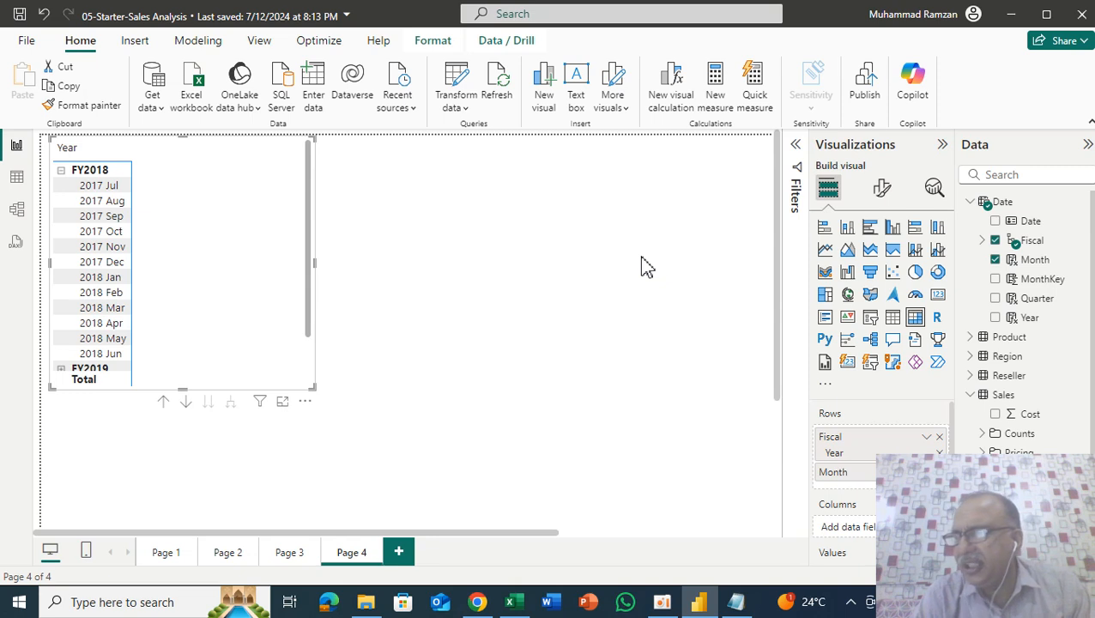
Add the Sales table's Sales field to the matrix values and widen the matrix
{"action": "left_click", "coordinate": [972, 203]}
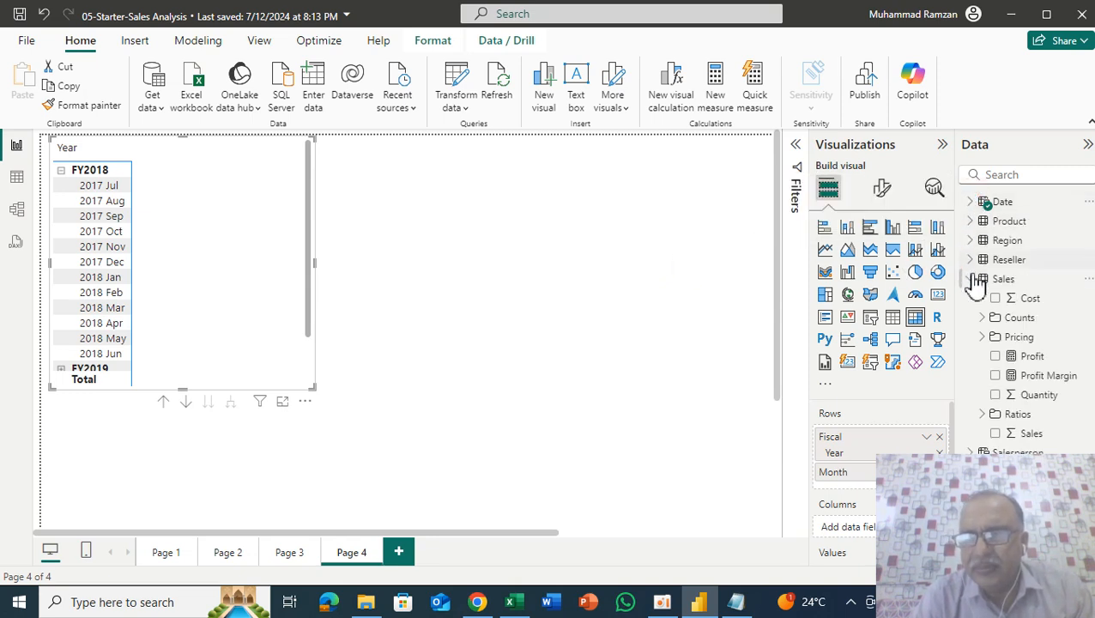
{"action": "left_click_drag", "start_coordinate": [1028, 439], "coordinate": [876, 453]}
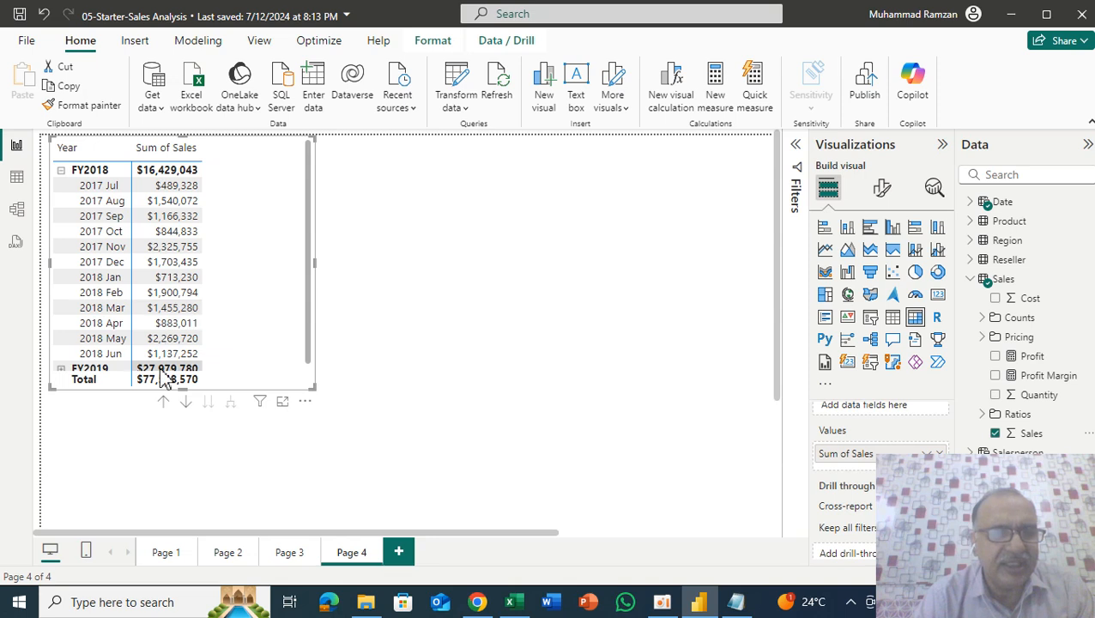
{"action": "left_click_drag", "start_coordinate": [314, 262], "coordinate": [368, 271]}
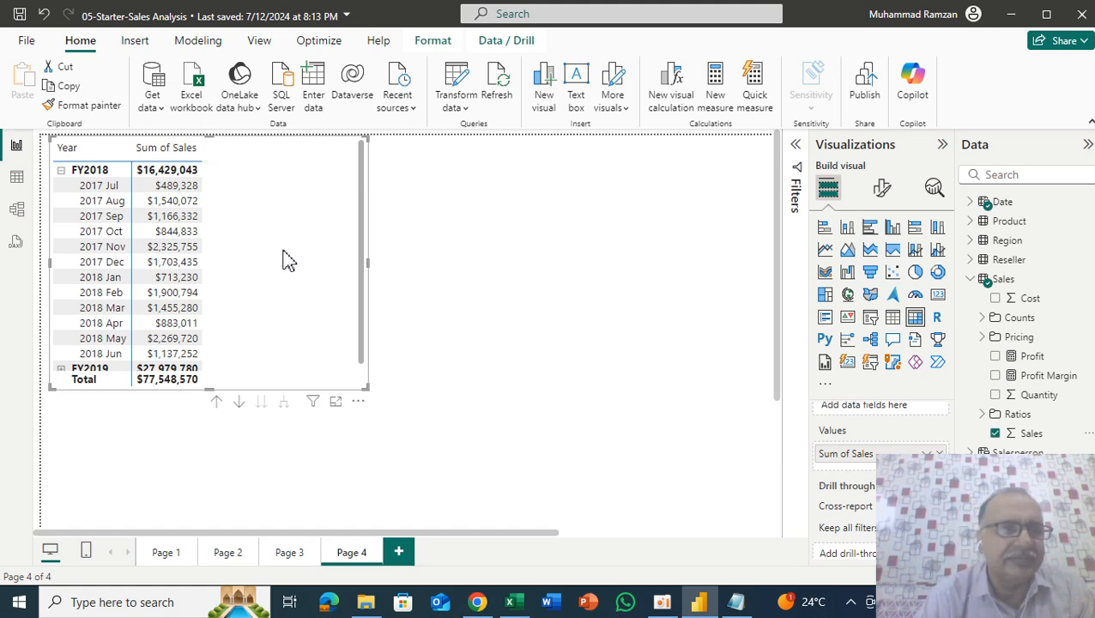
In the table view, create a new measure in the Sales table and name it Sales YTD
{"action": "left_click", "coordinate": [19, 182]}
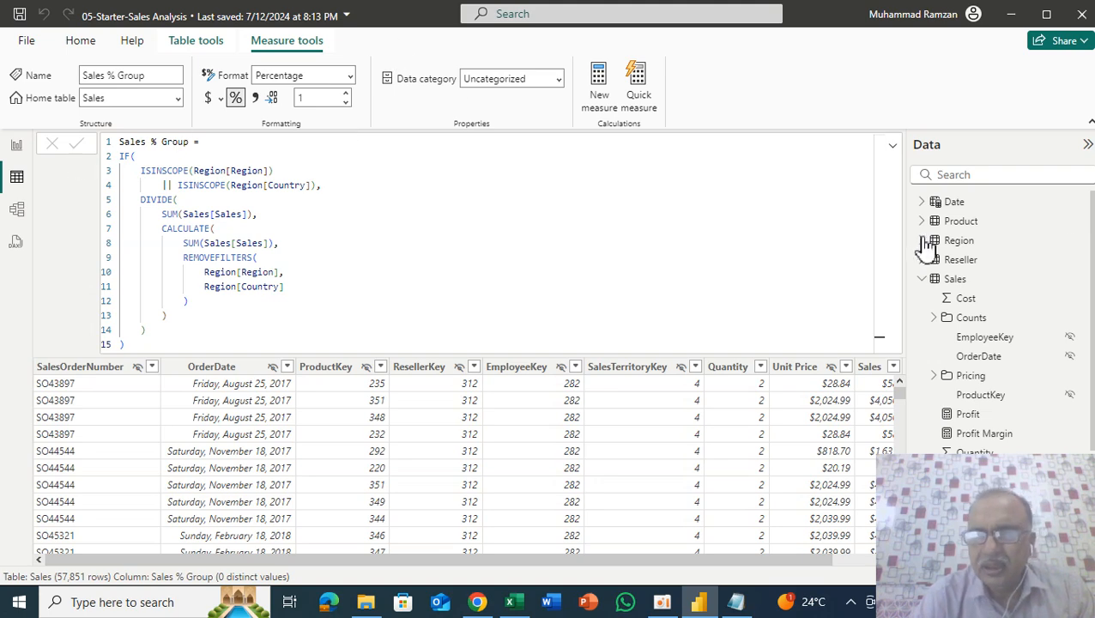
{"action": "left_click", "coordinate": [955, 280]}
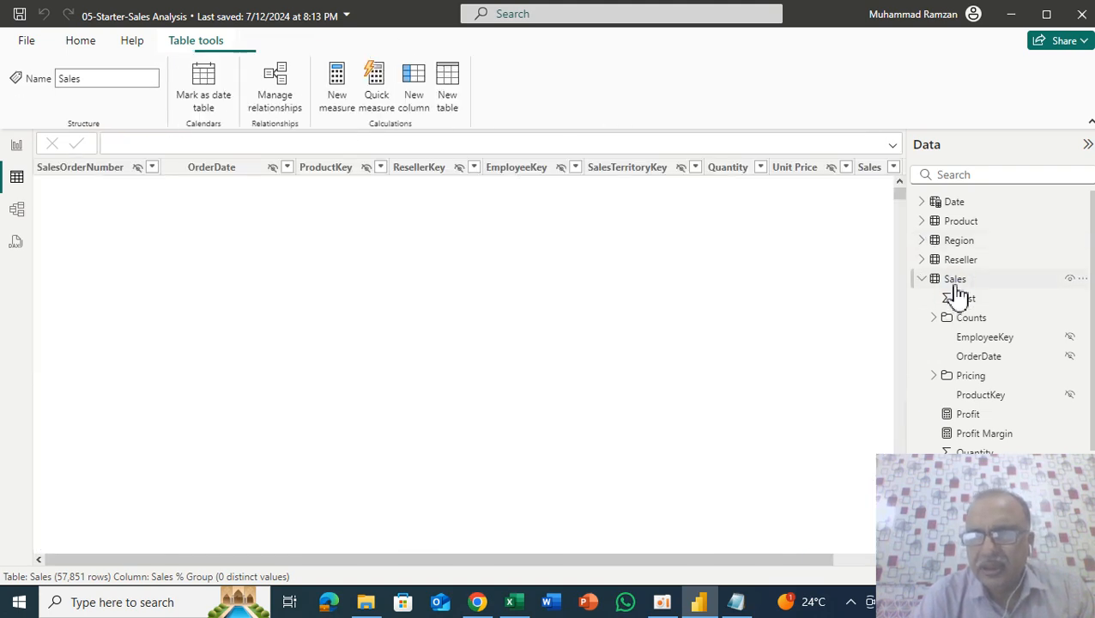
{"action": "left_click", "coordinate": [338, 110]}
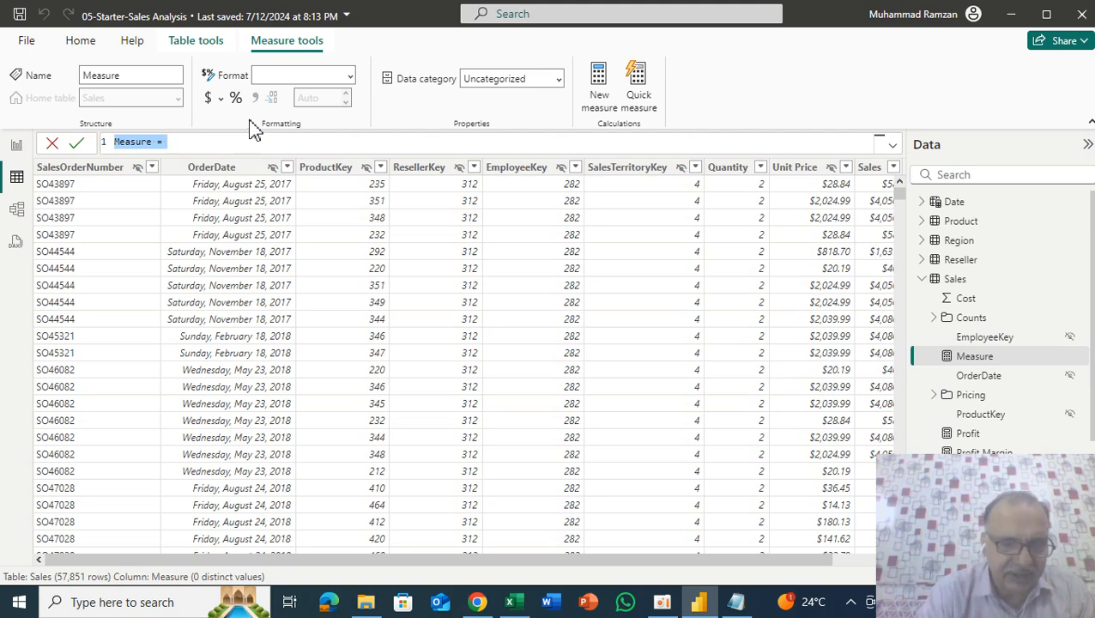
{"action": "type", "text": "Sales"}
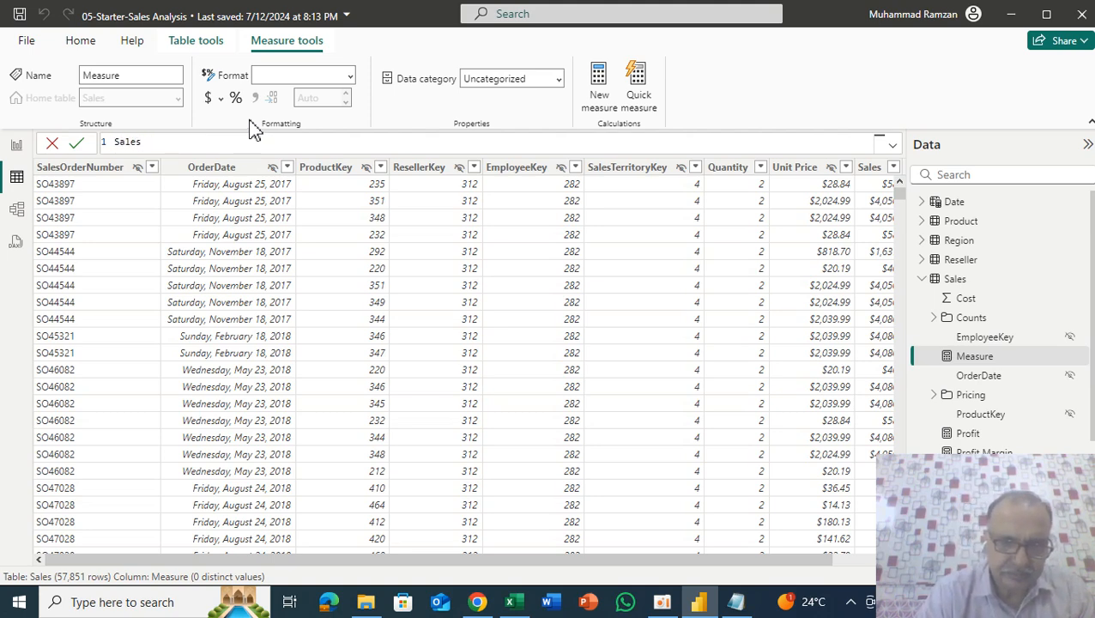
{"action": "type", "text": " YTD = "}
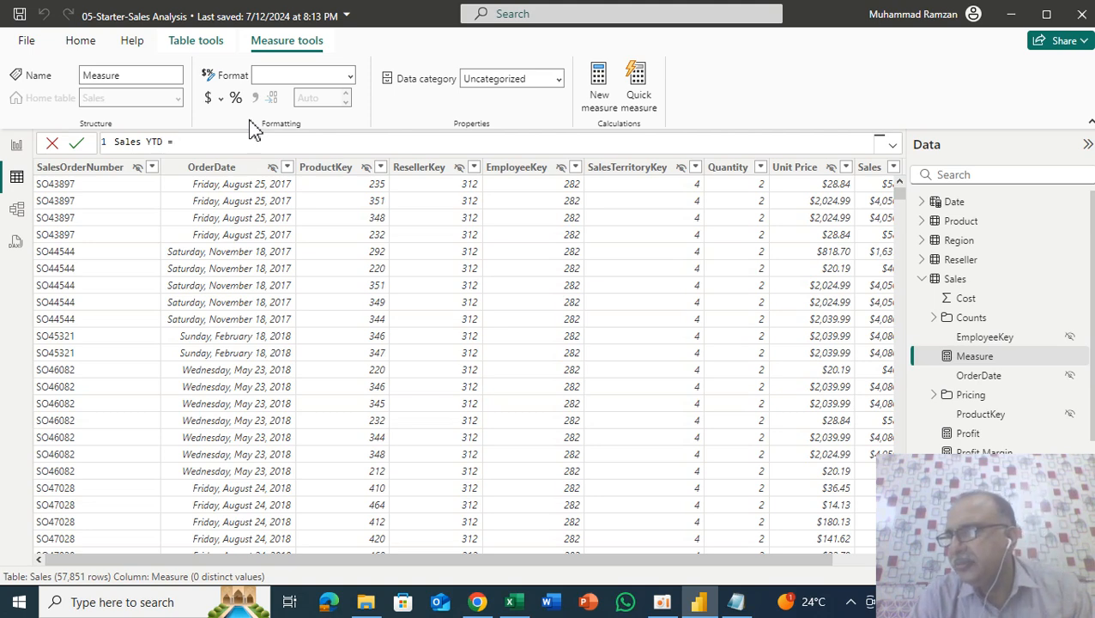
Begin the Sales YTD formula with TOTALYTD, using SUM(Sales[Sales]) as its expression
{"action": "type", "text": "T"}
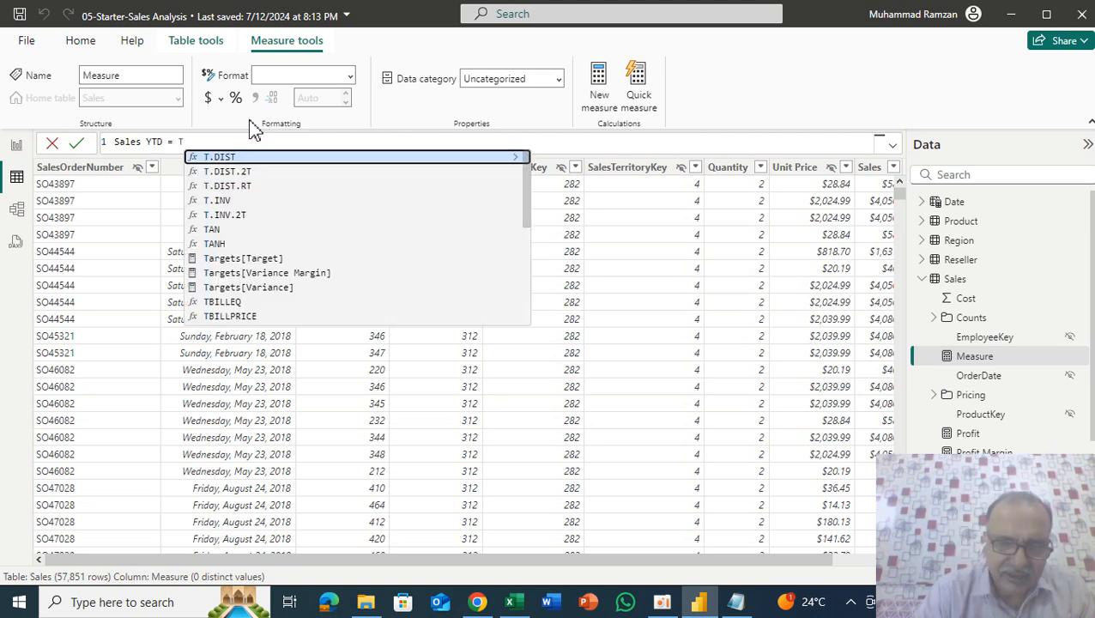
{"action": "type", "text": "OTAL"}
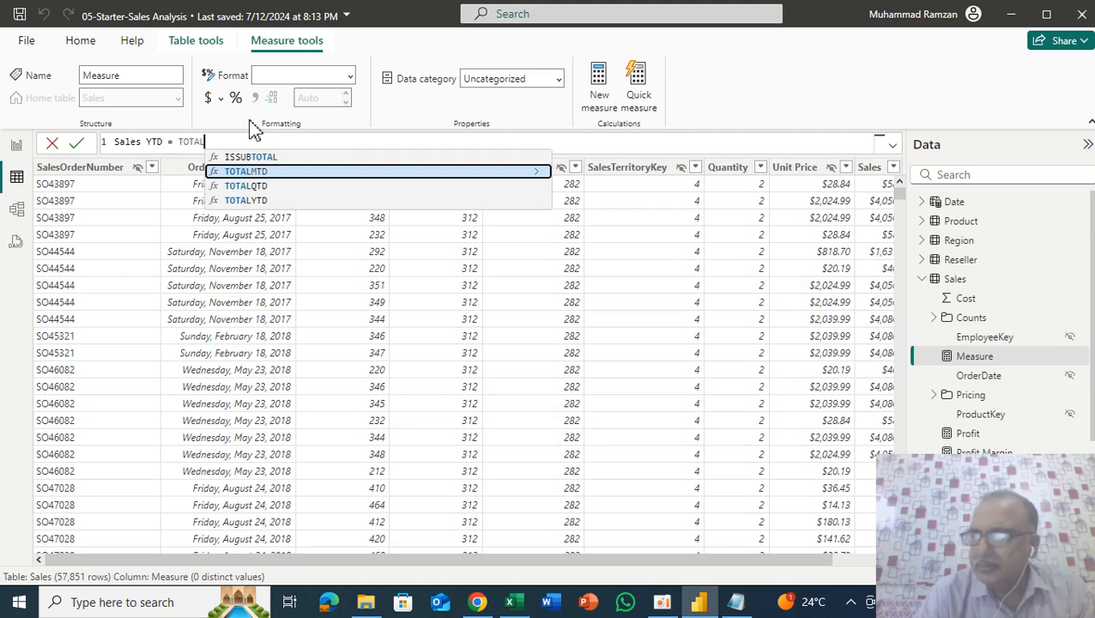
{"action": "type", "text": "Y"}
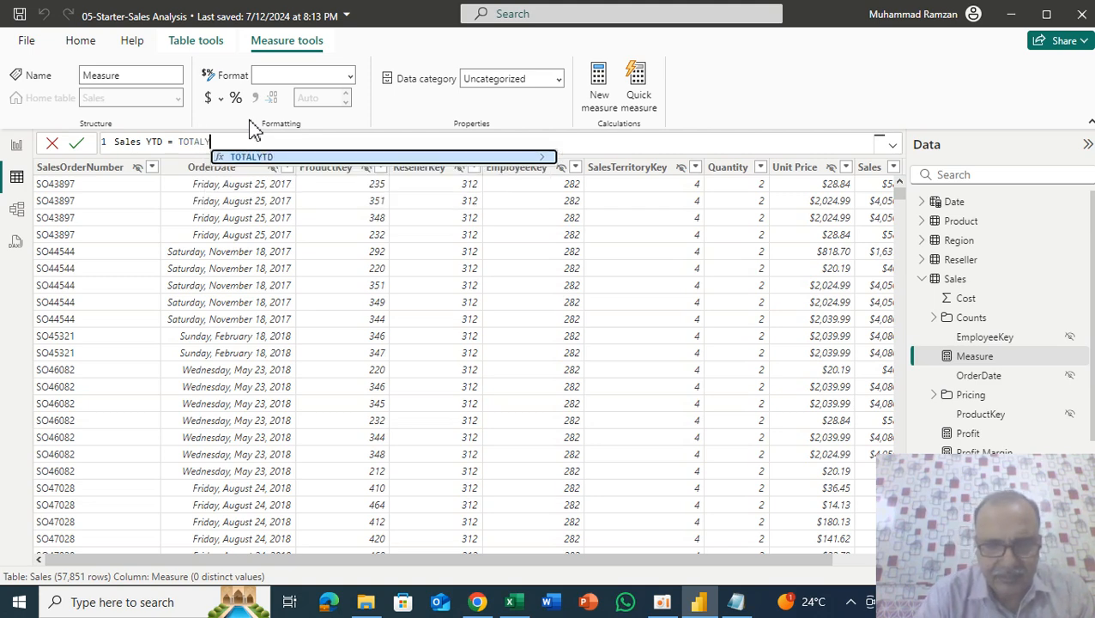
{"action": "type", "text": "TD"}
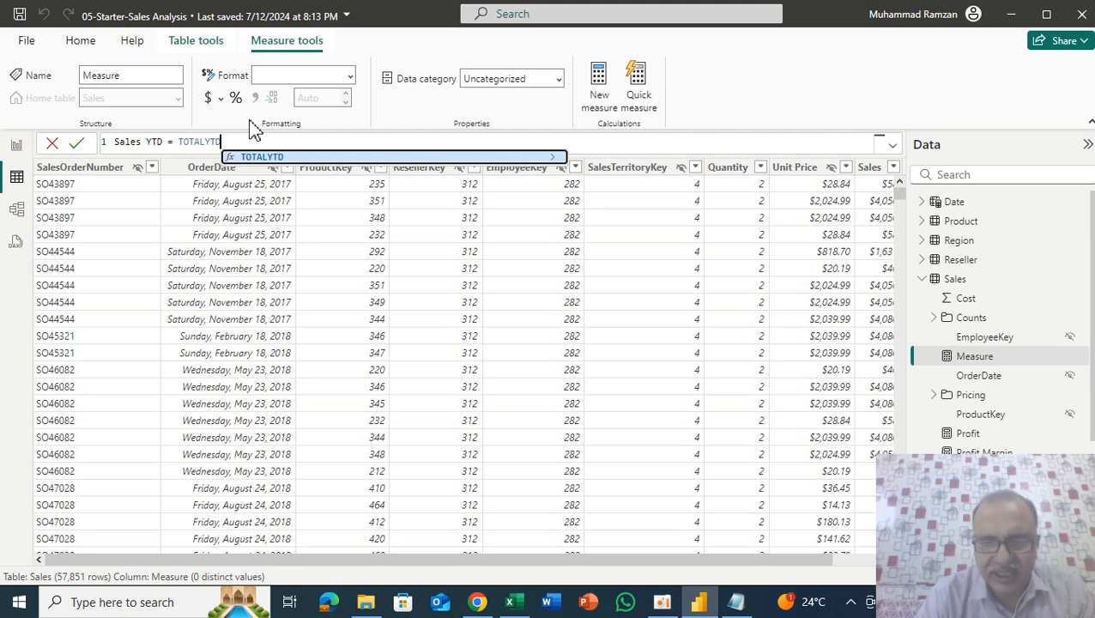
{"action": "type", "text": "("}
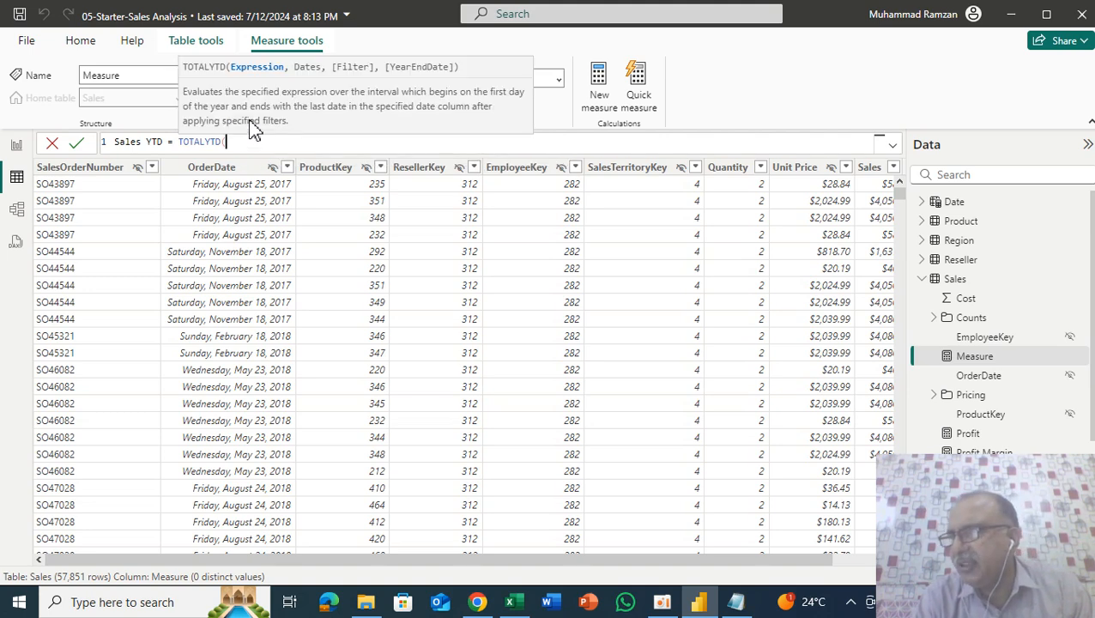
{"action": "type", "text": "SUM"}
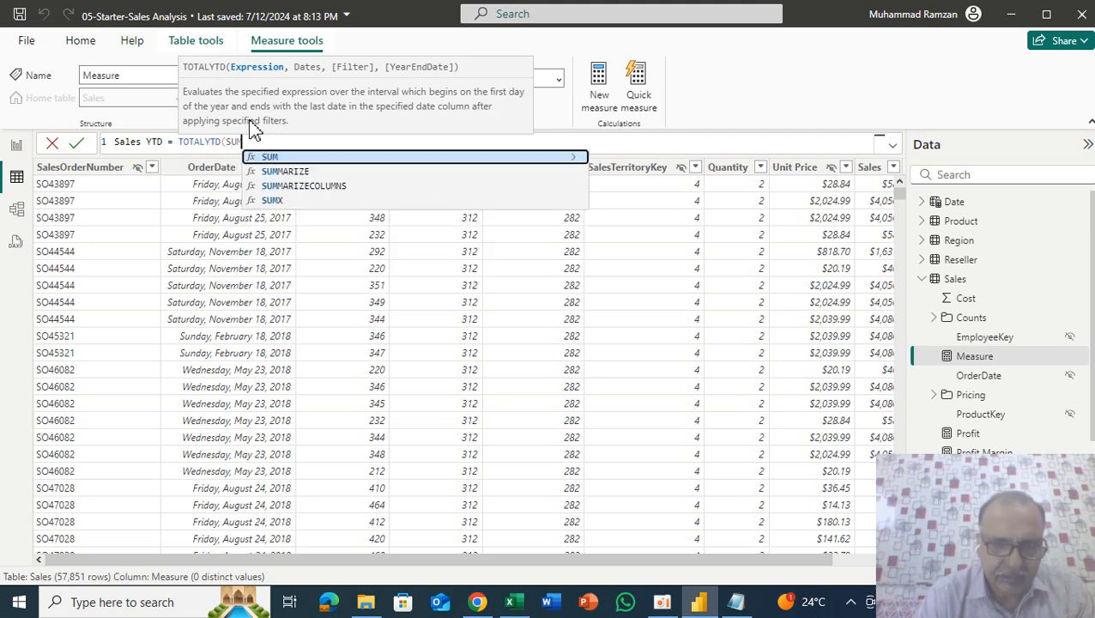
{"action": "type", "text": "("}
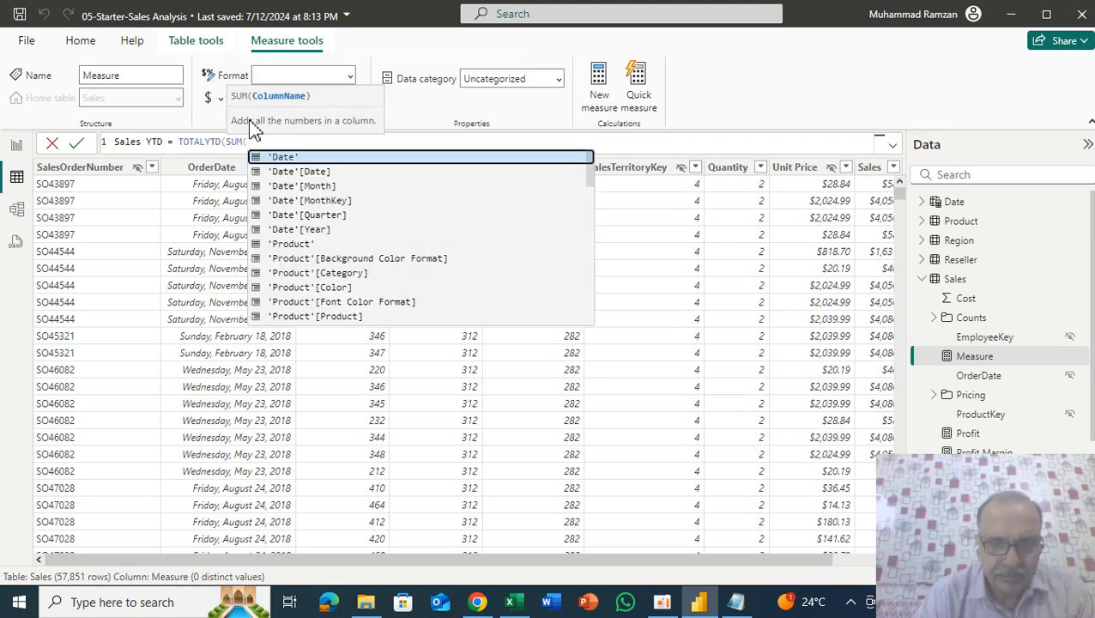
{"action": "type", "text": "Sale"}
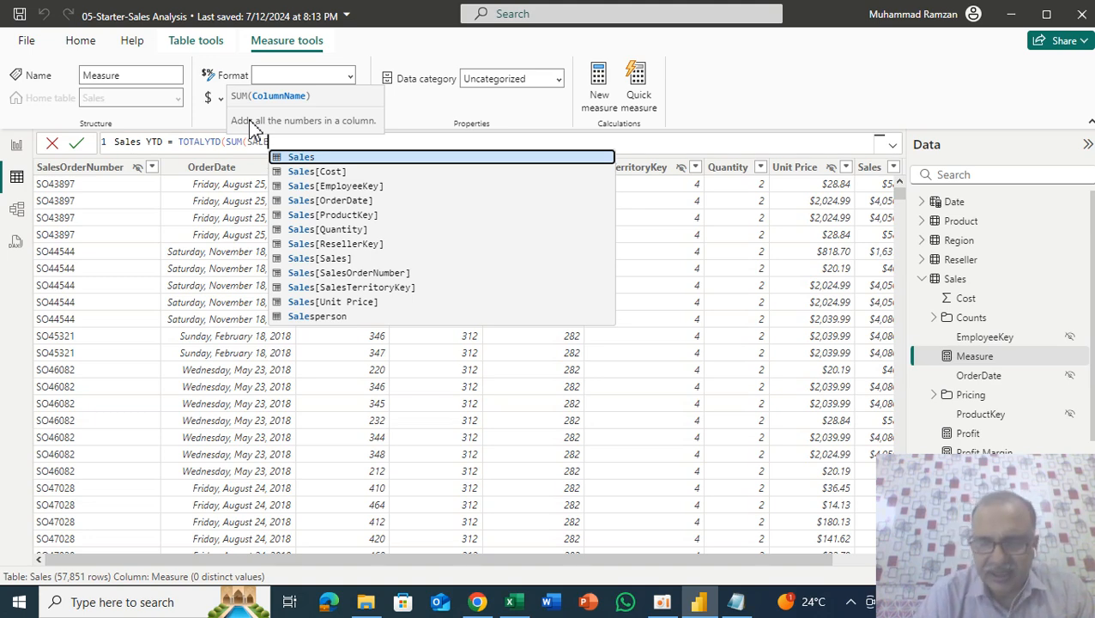
{"action": "key", "text": "Down"}
{"action": "key", "text": "Down"}
{"action": "key", "text": "Down"}
{"action": "key", "text": "Down"}
{"action": "key", "text": "Down"}
{"action": "key", "text": "Down"}
{"action": "key", "text": "Down"}
{"action": "key", "text": "Tab"}
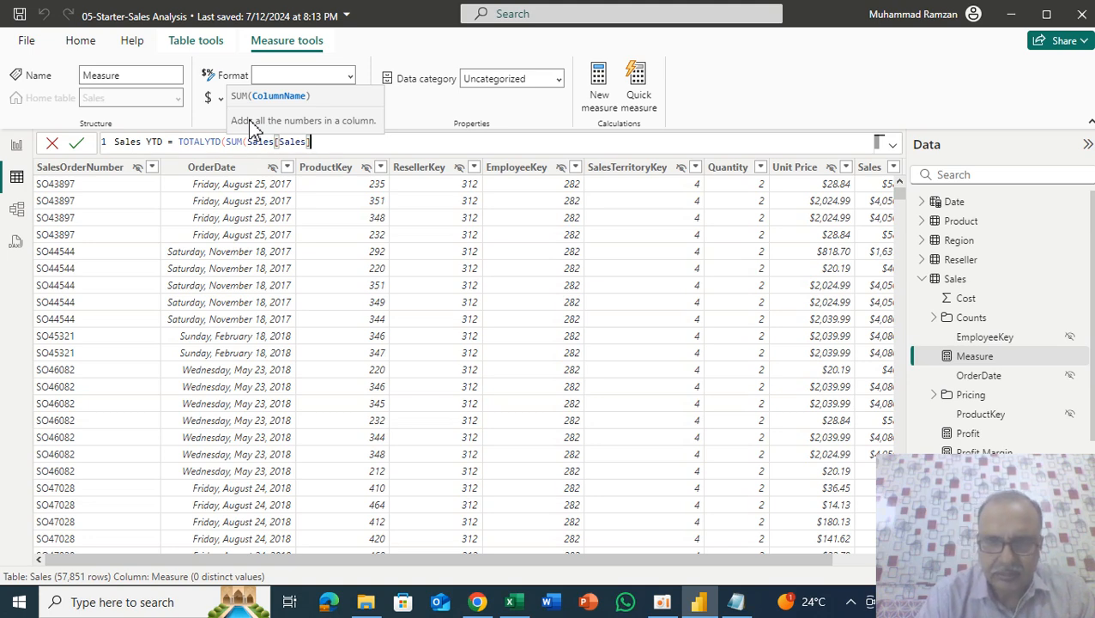
{"action": "type", "text": ")"}
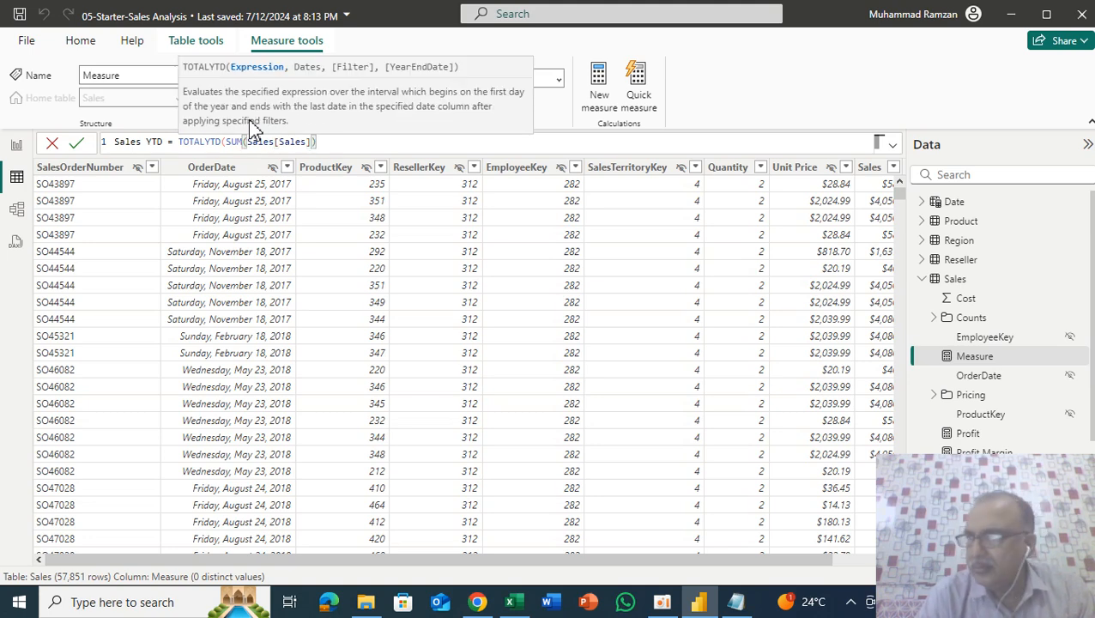
Set the dates argument of the Sales YTD measure's TOTALYTD function to 'Date'[Date]
{"action": "type", "text": ","}
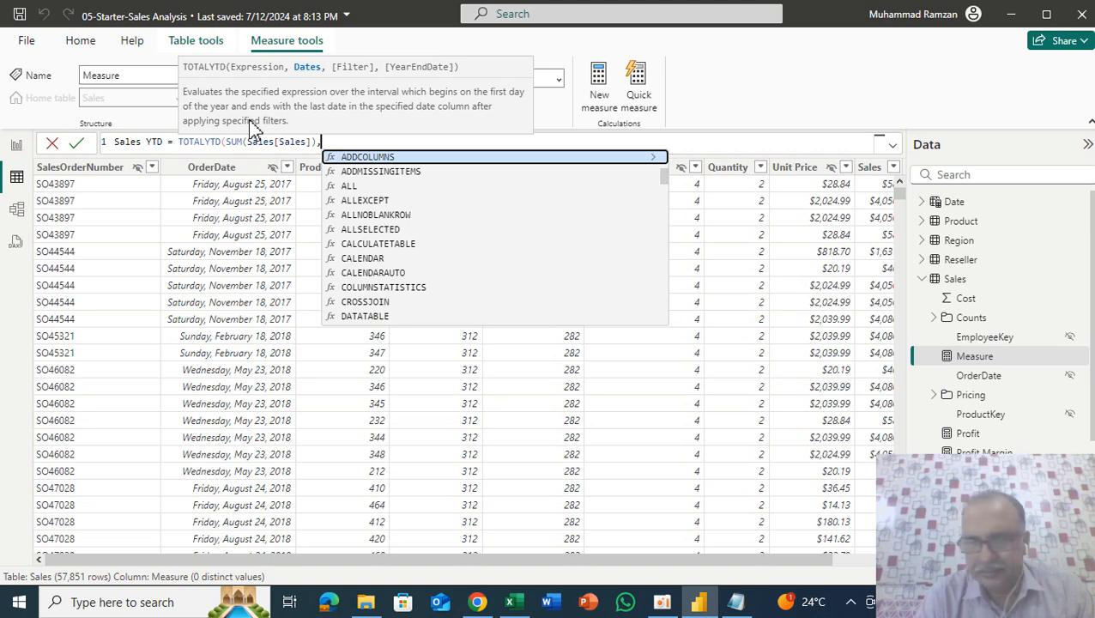
{"action": "type", "text": "d"}
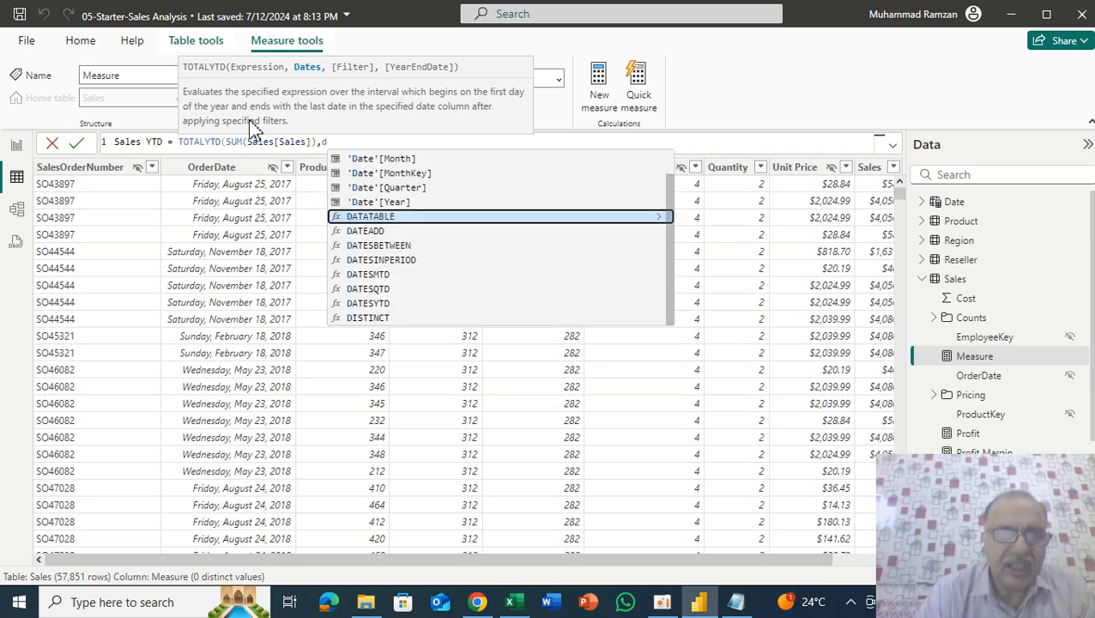
{"action": "key", "text": "Up"}
{"action": "key", "text": "Up"}
{"action": "key", "text": "Up"}
{"action": "key", "text": "Up"}
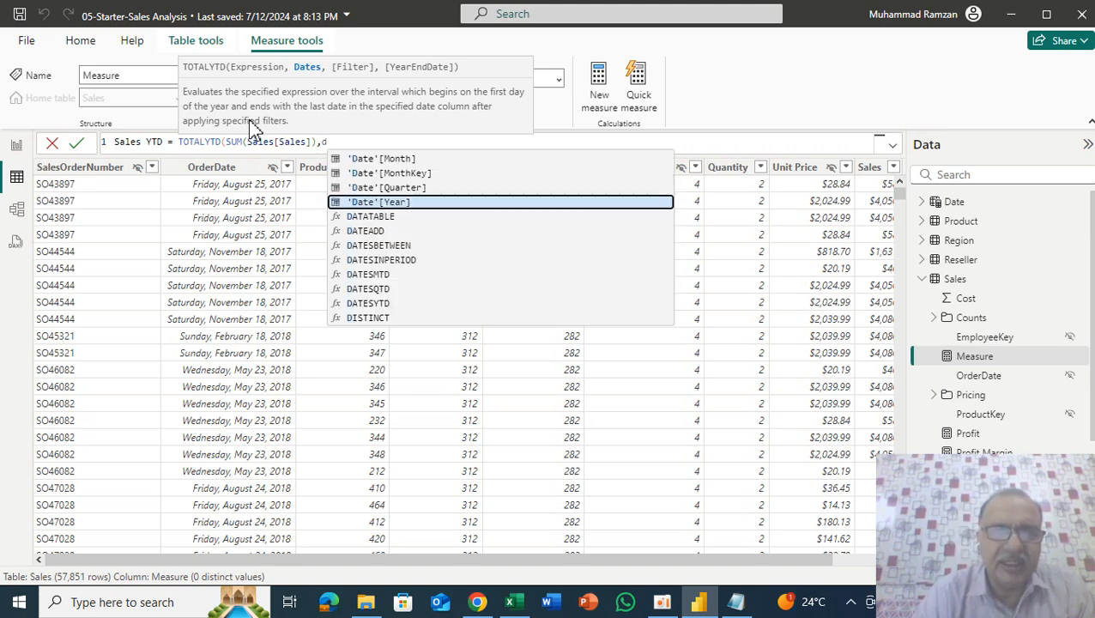
{"action": "key", "text": "Tab"}
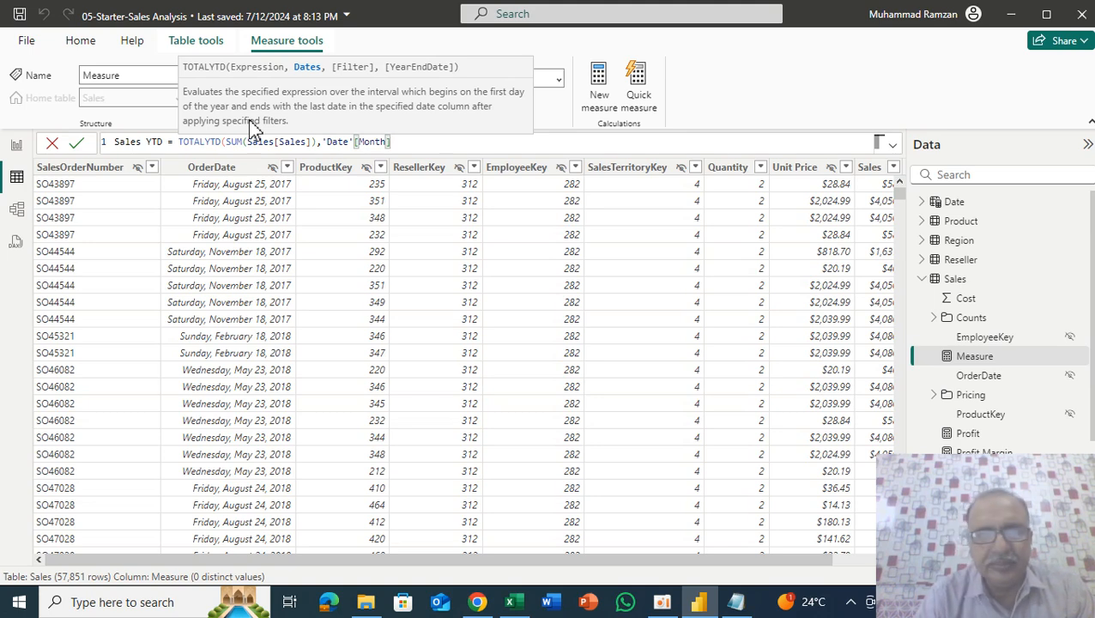
{"action": "key", "text": "BackSpace"}
{"action": "key", "text": "BackSpace"}
{"action": "key", "text": "BackSpace"}
{"action": "key", "text": "BackSpace"}
{"action": "key", "text": "BackSpace"}
{"action": "key", "text": "BackSpace"}
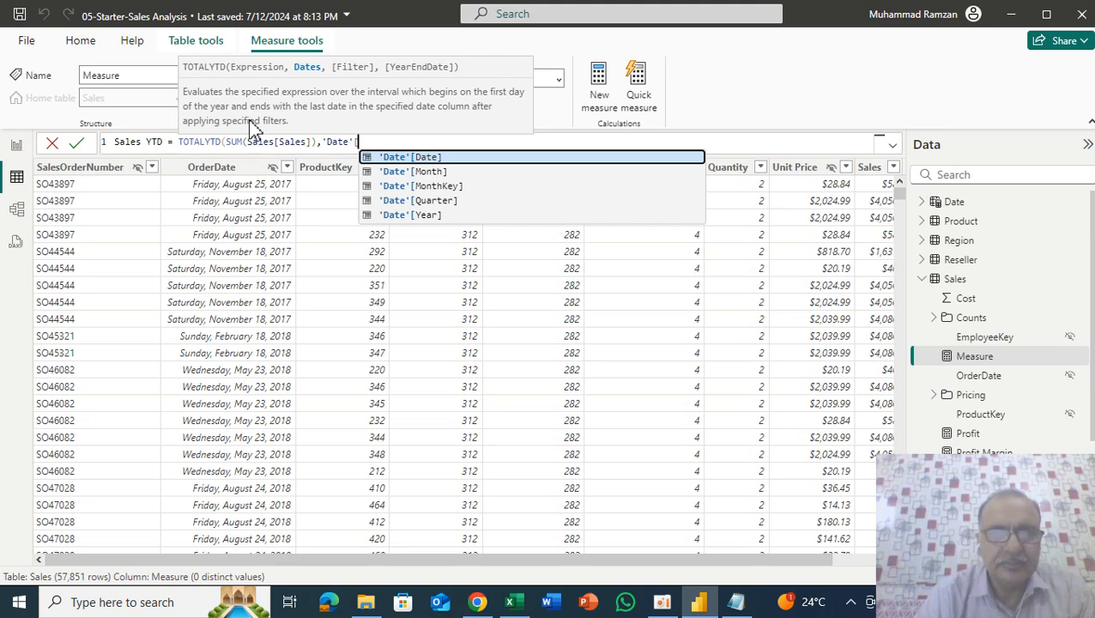
{"action": "type", "text": "Date]"}
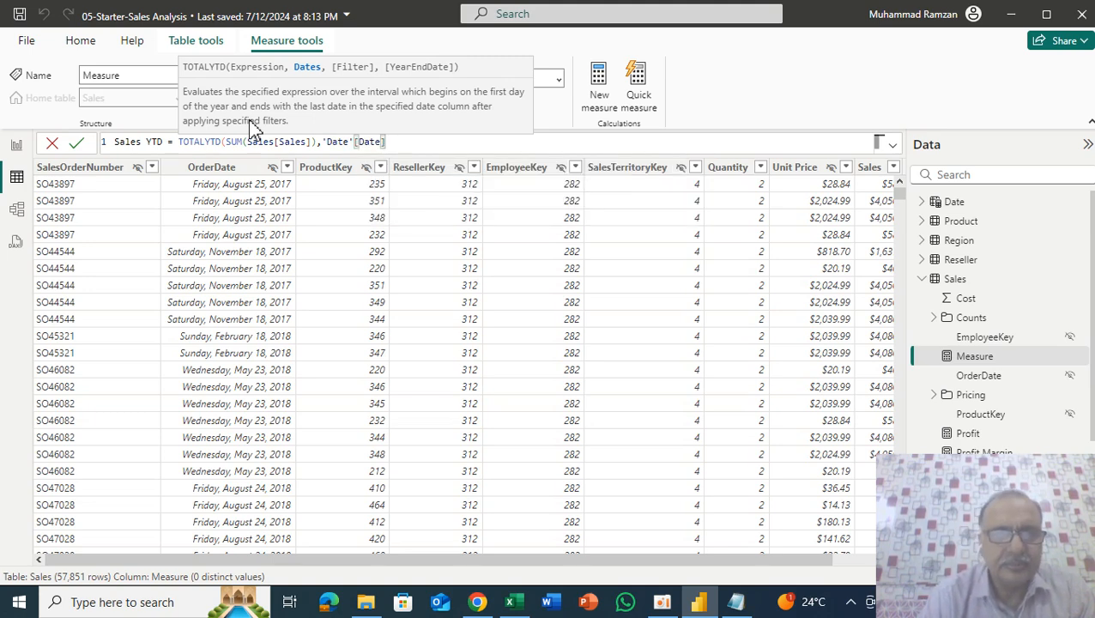
Complete the Sales YTD formula with "06-30" as the year-end date and commit the measure
{"action": "type", "text": ","}
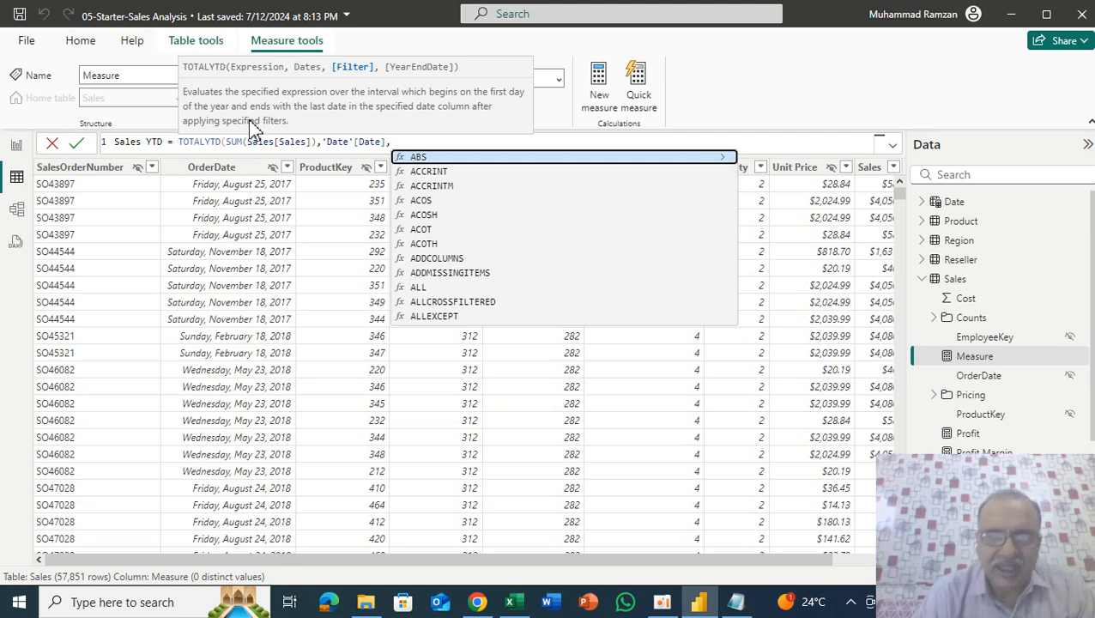
{"action": "type", "text": "\"06-30"}
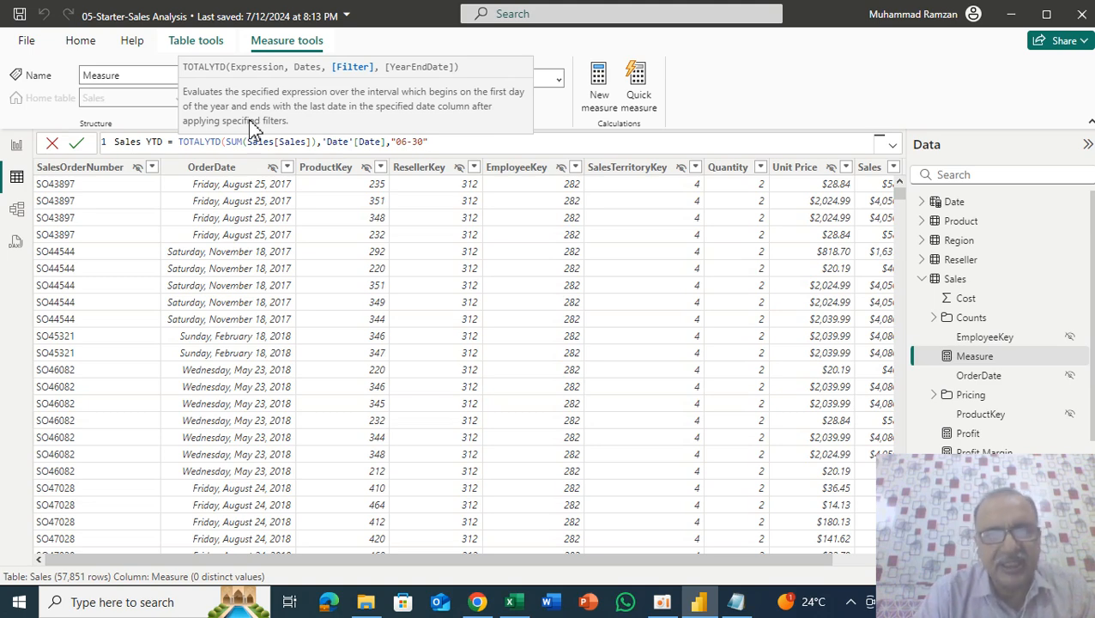
{"action": "type", "text": ")"}
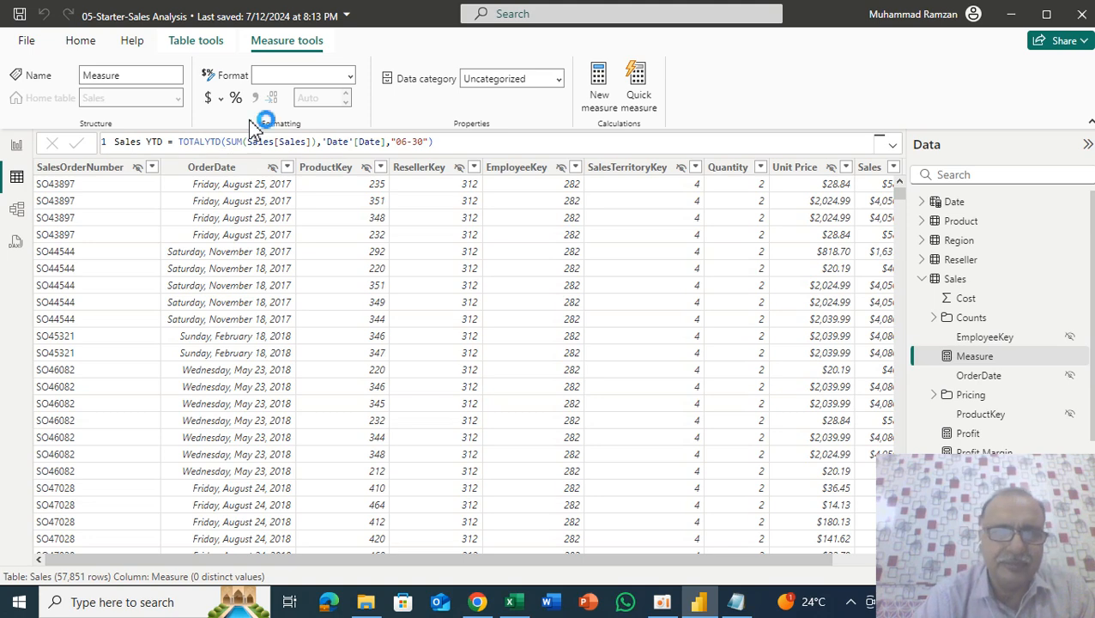
{"action": "key", "text": "Return"}
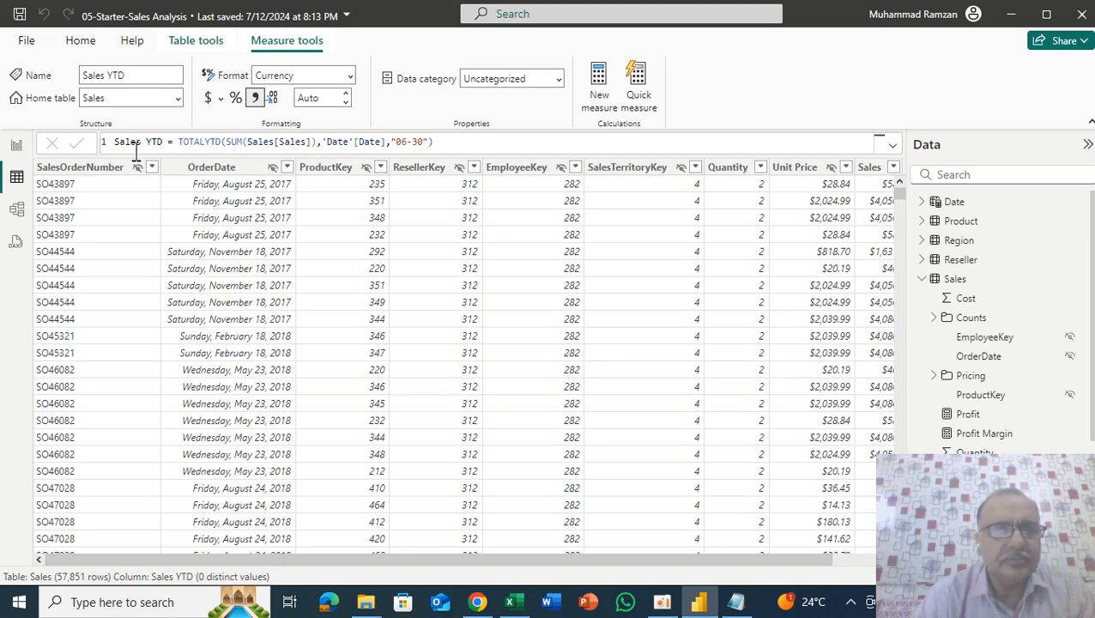
In the report view, add the Sales YTD measure to the Page 4 matrix values and widen the matrix
{"action": "left_click", "coordinate": [18, 147]}
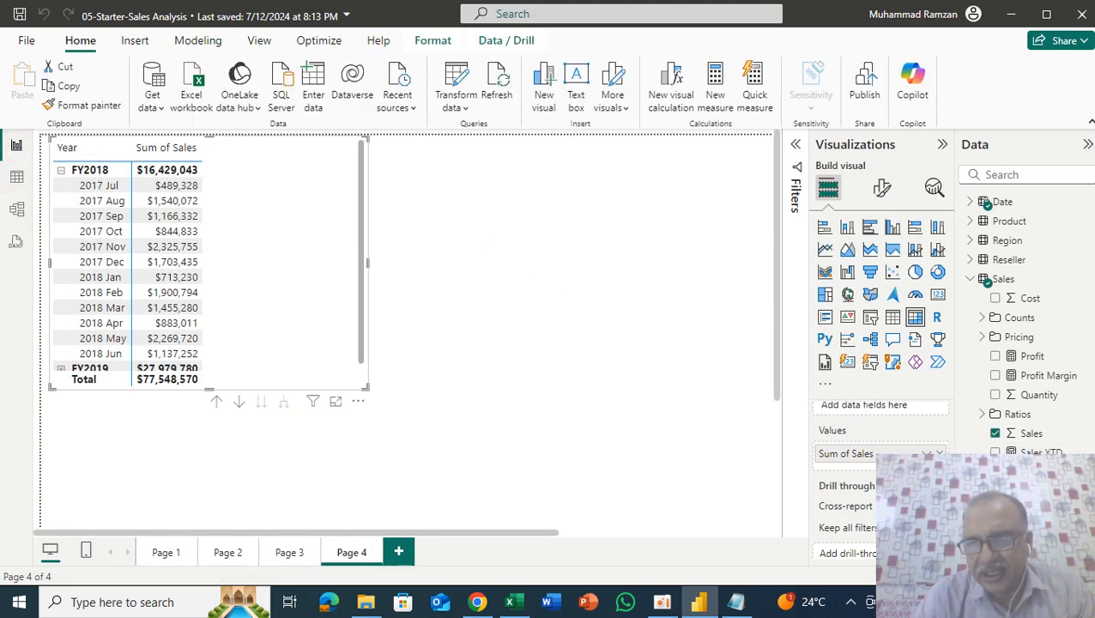
{"action": "left_click_drag", "start_coordinate": [1038, 453], "coordinate": [858, 453]}
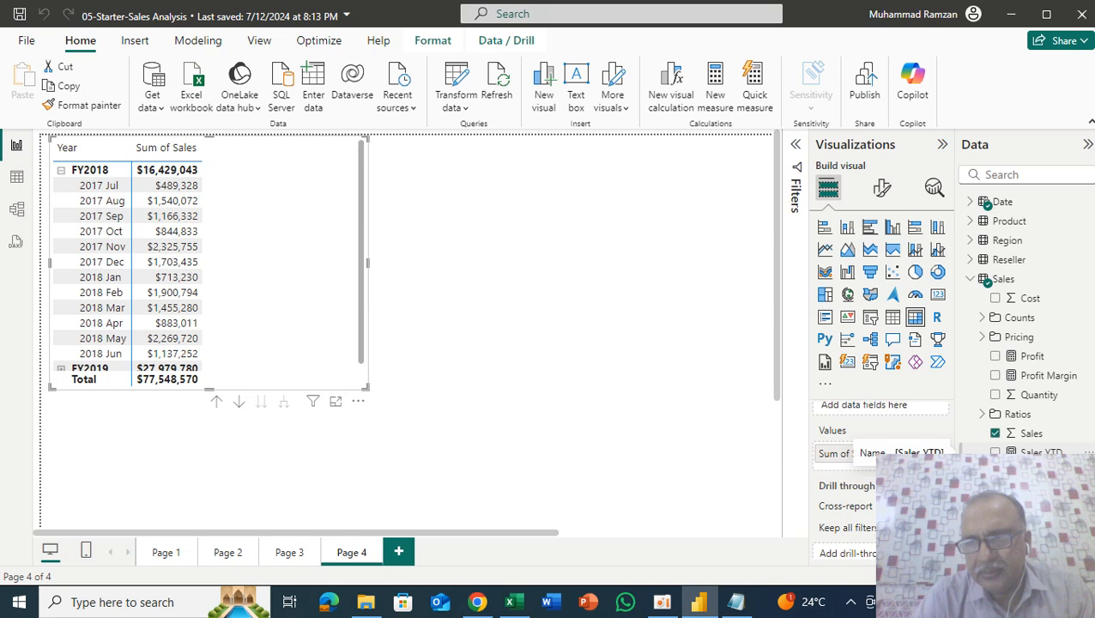
{"action": "left_click_drag", "start_coordinate": [1030, 450], "coordinate": [286, 268]}
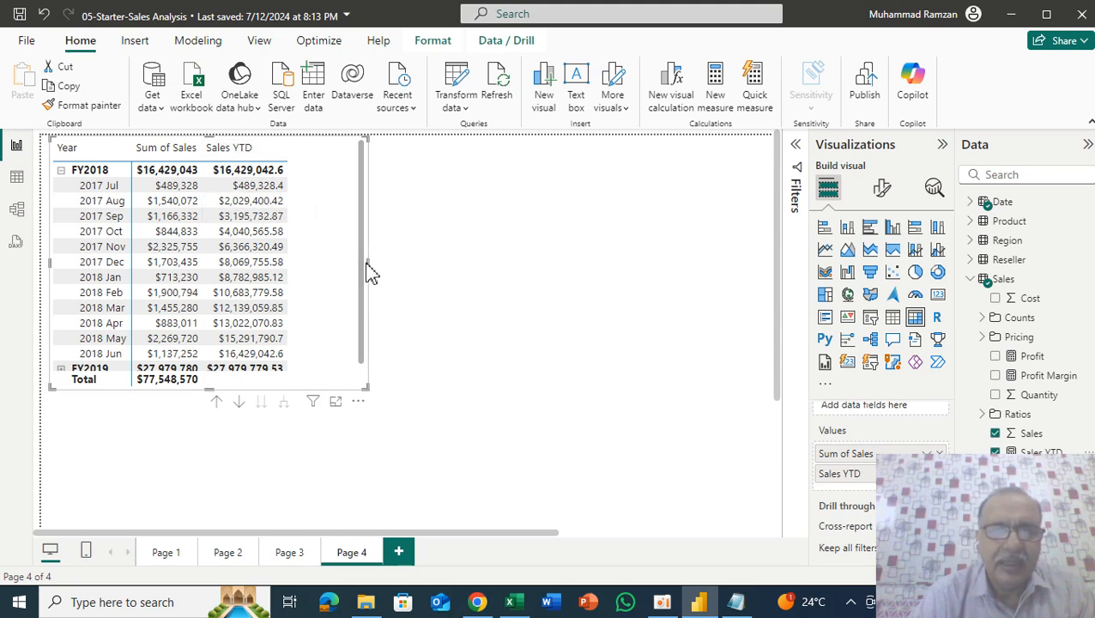
{"action": "left_click_drag", "start_coordinate": [366, 268], "coordinate": [482, 277]}
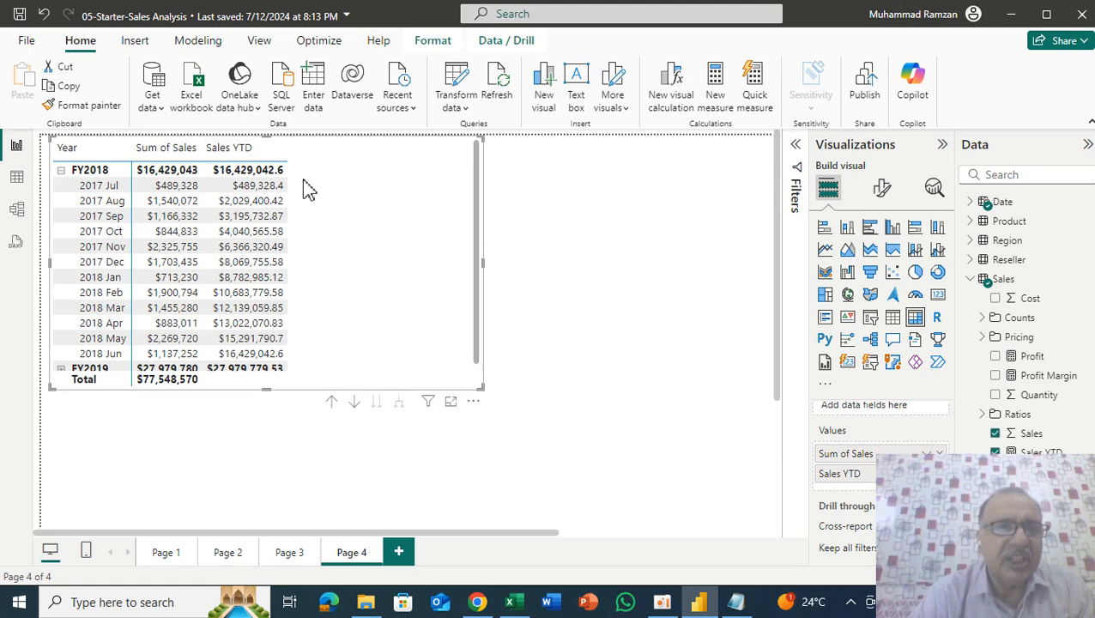
Switch to the 05-Snippets file in Notepad and copy the Sales YoY Growth (2) measure definition
{"action": "left_click", "coordinate": [736, 602]}
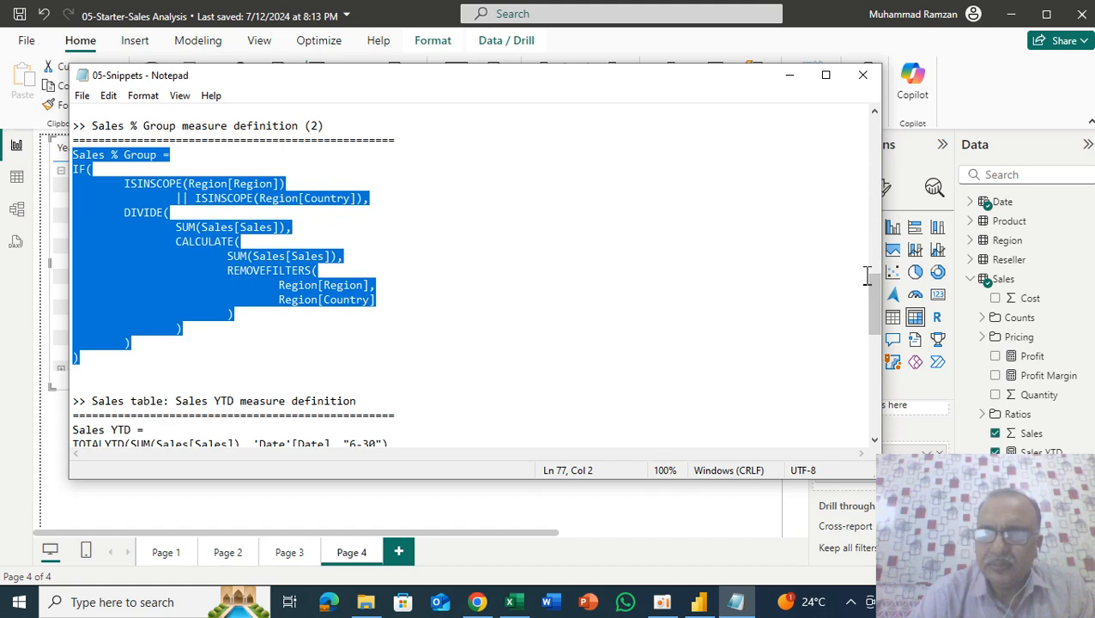
{"action": "left_click_drag", "start_coordinate": [879, 297], "coordinate": [872, 419]}
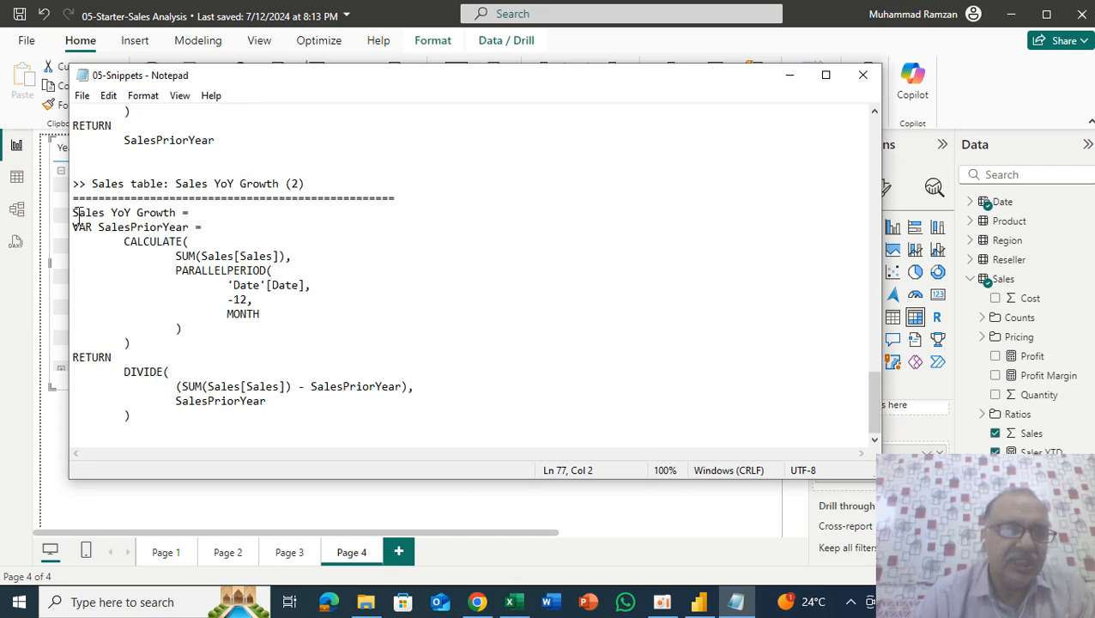
{"action": "left_click_drag", "start_coordinate": [74, 212], "coordinate": [149, 438]}
{"action": "key", "text": "ctrl+c"}
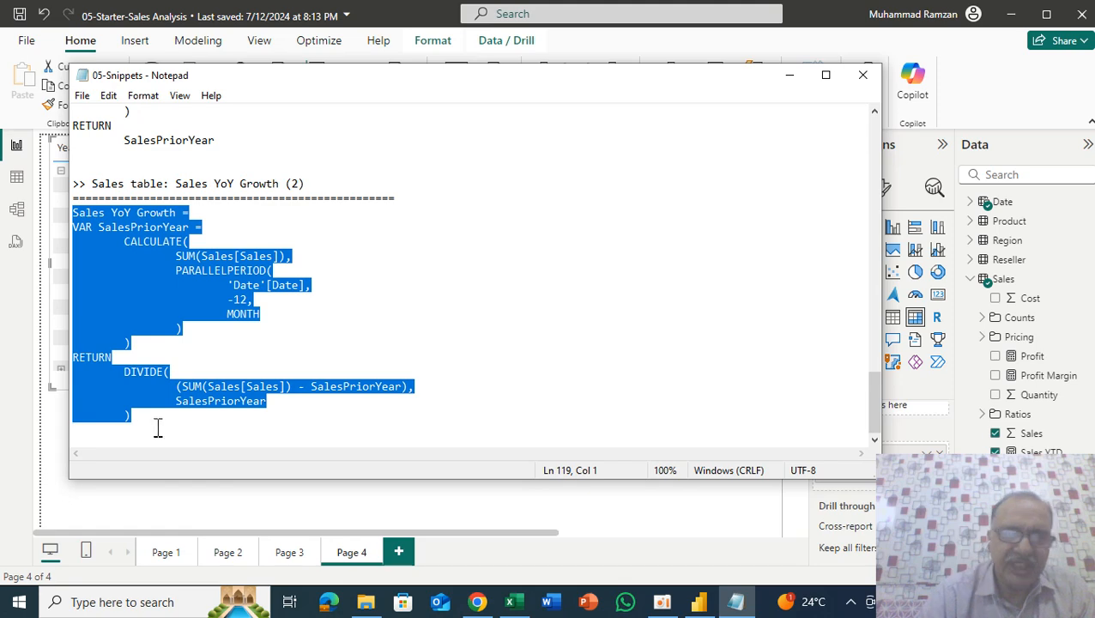
Switch back to Power BI Desktop and create a Sales table measure from the copied Sales YoY Growth definition in the table view
{"action": "left_click", "coordinate": [700, 602]}
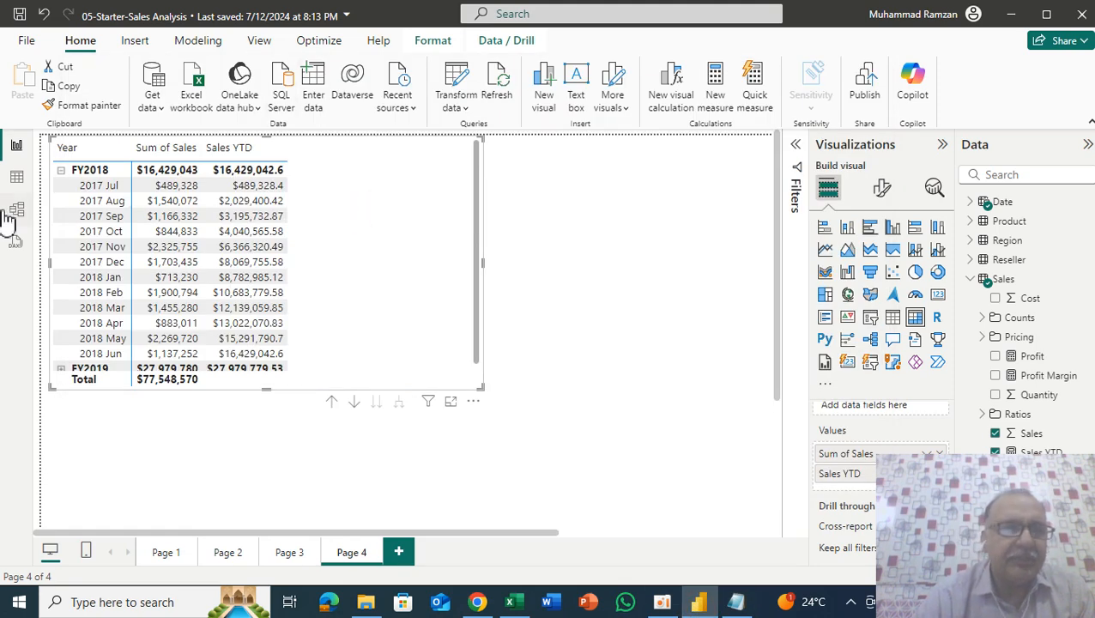
{"action": "left_click", "coordinate": [20, 181]}
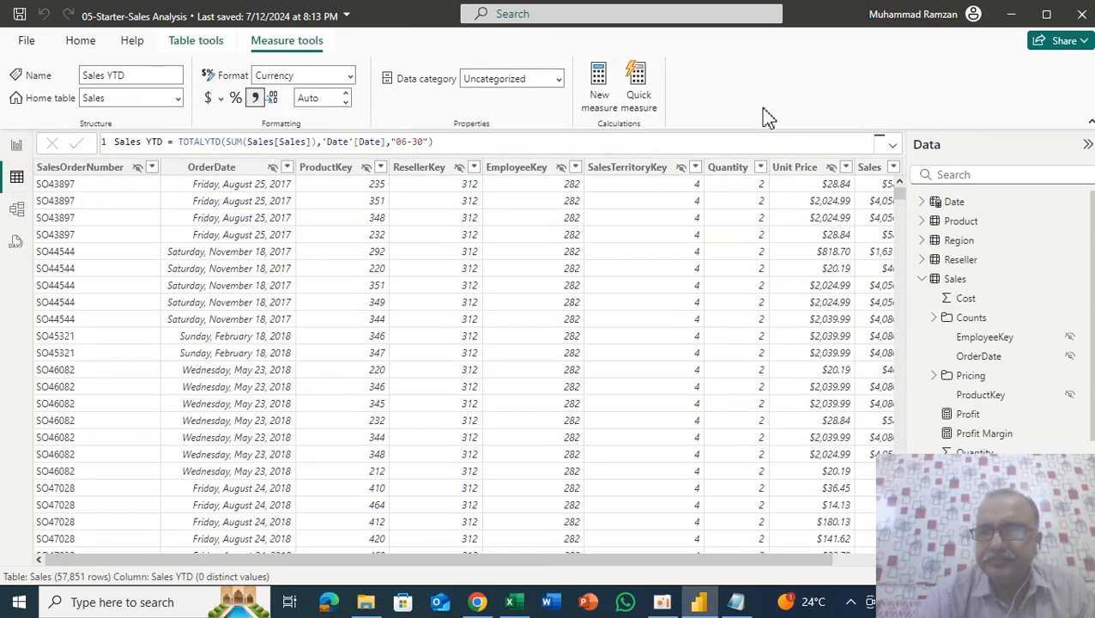
{"action": "left_click", "coordinate": [599, 90]}
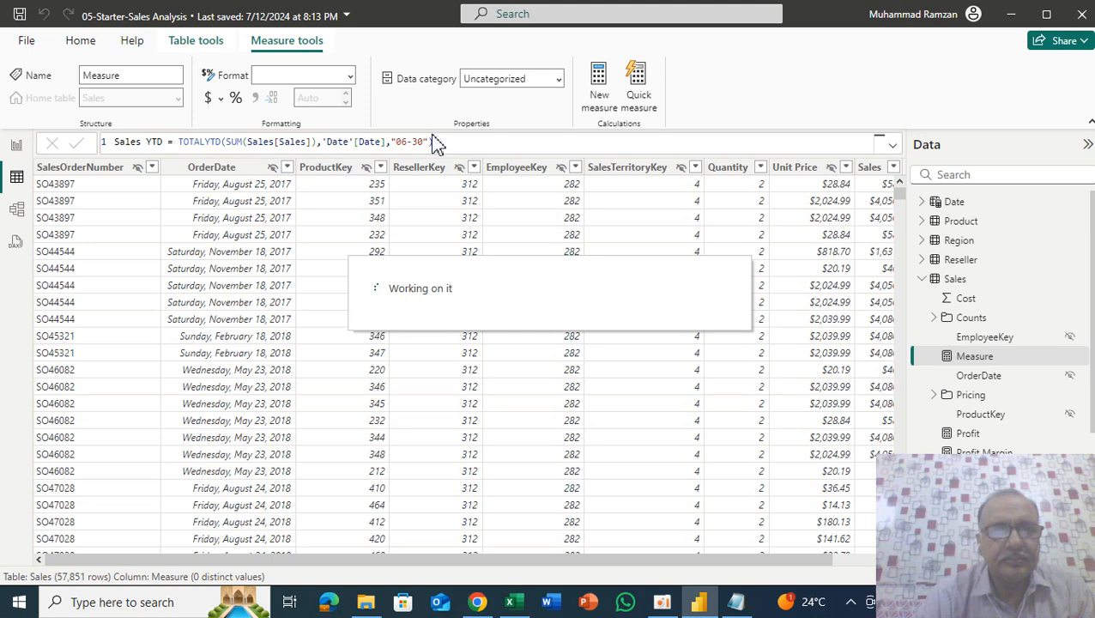
{"action": "key", "text": "ctrl+v"}
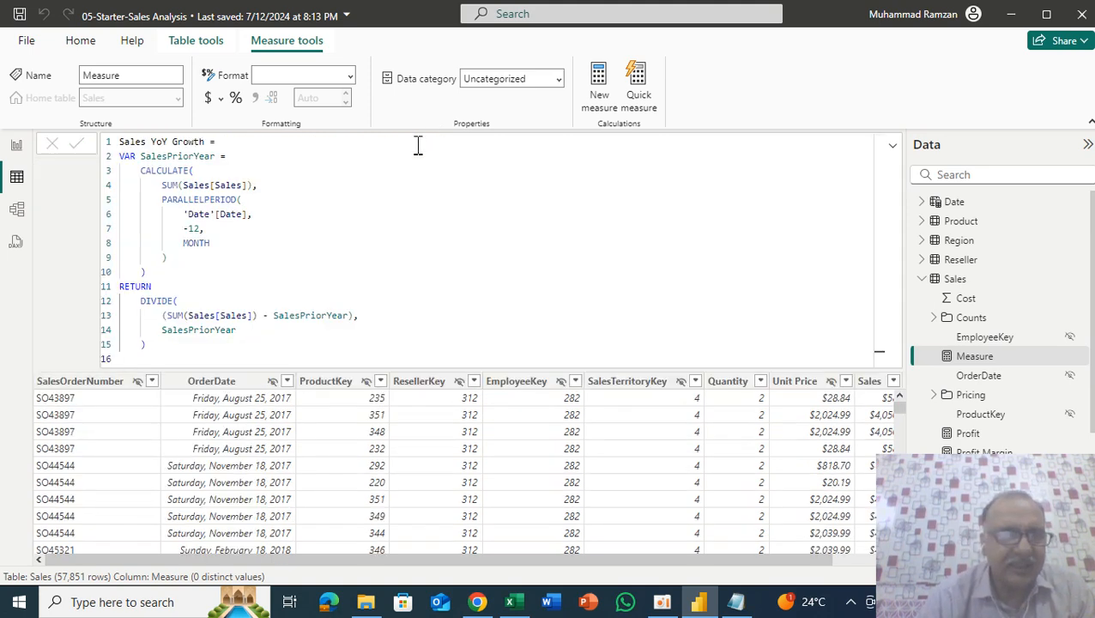
{"action": "key", "text": "Return"}
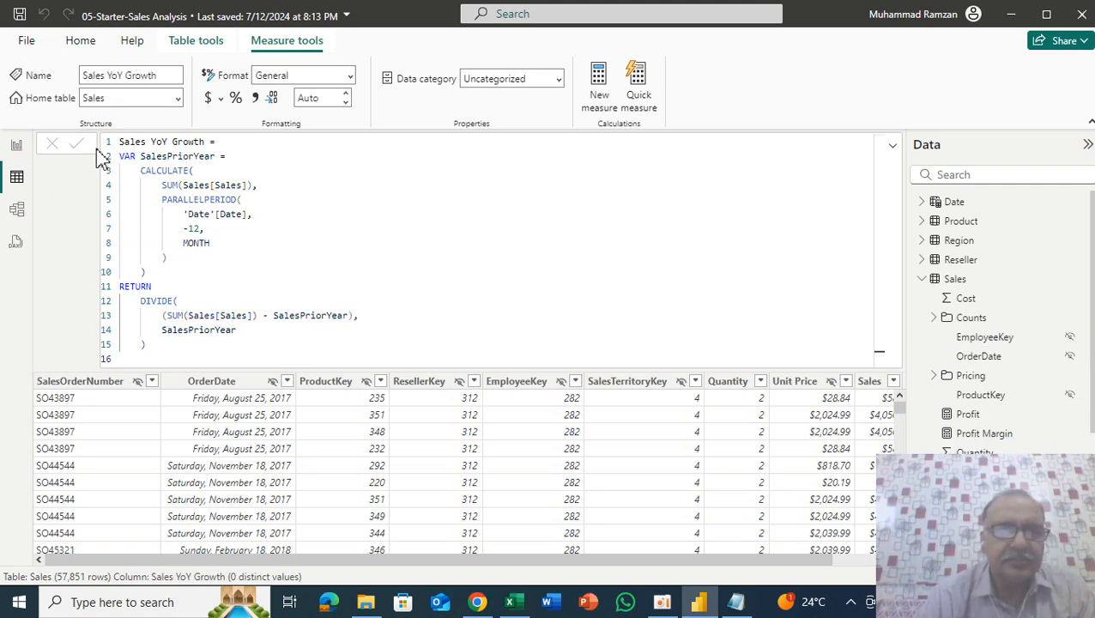
Format the Sales YoY Growth measure as a decimal number with 0 decimal places
{"action": "left_click", "coordinate": [351, 77]}
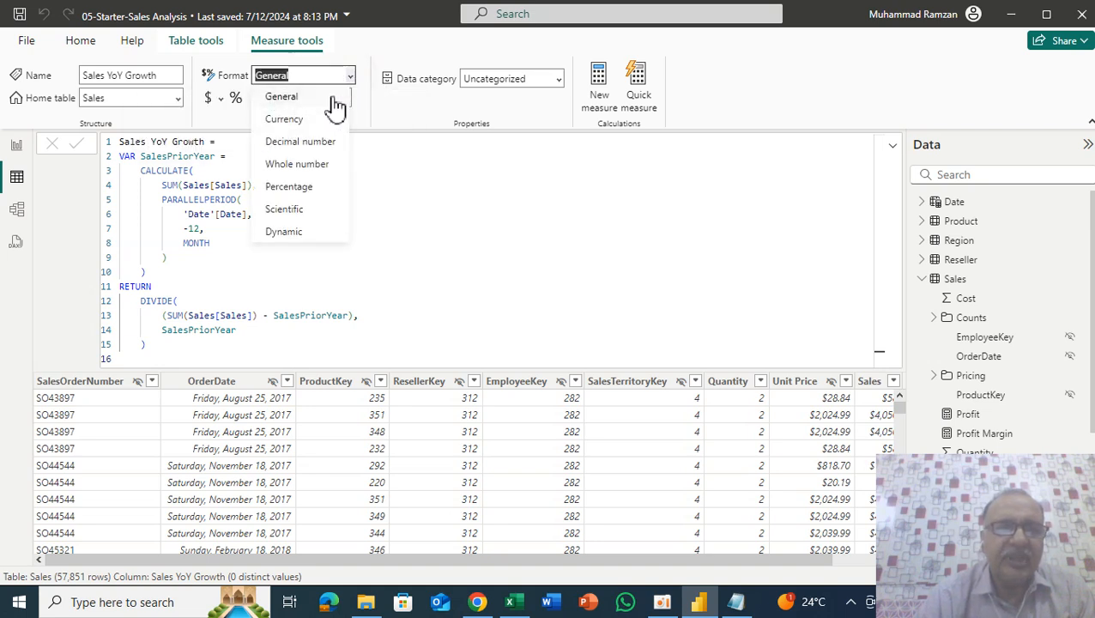
{"action": "left_click", "coordinate": [300, 146]}
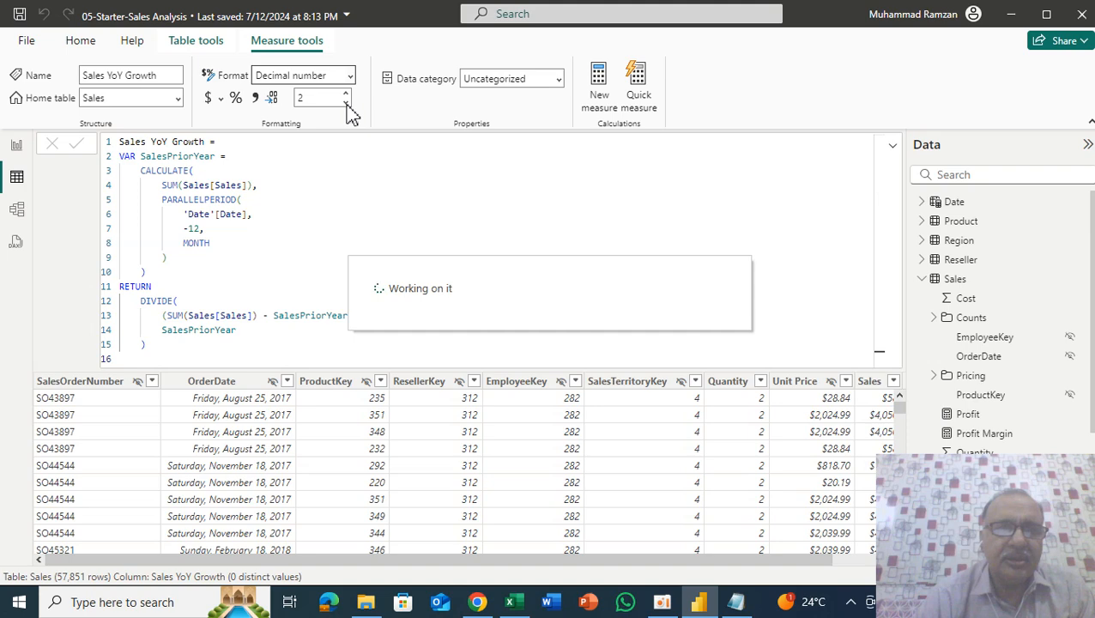
{"action": "left_click", "coordinate": [346, 102]}
{"action": "left_click", "coordinate": [346, 102]}
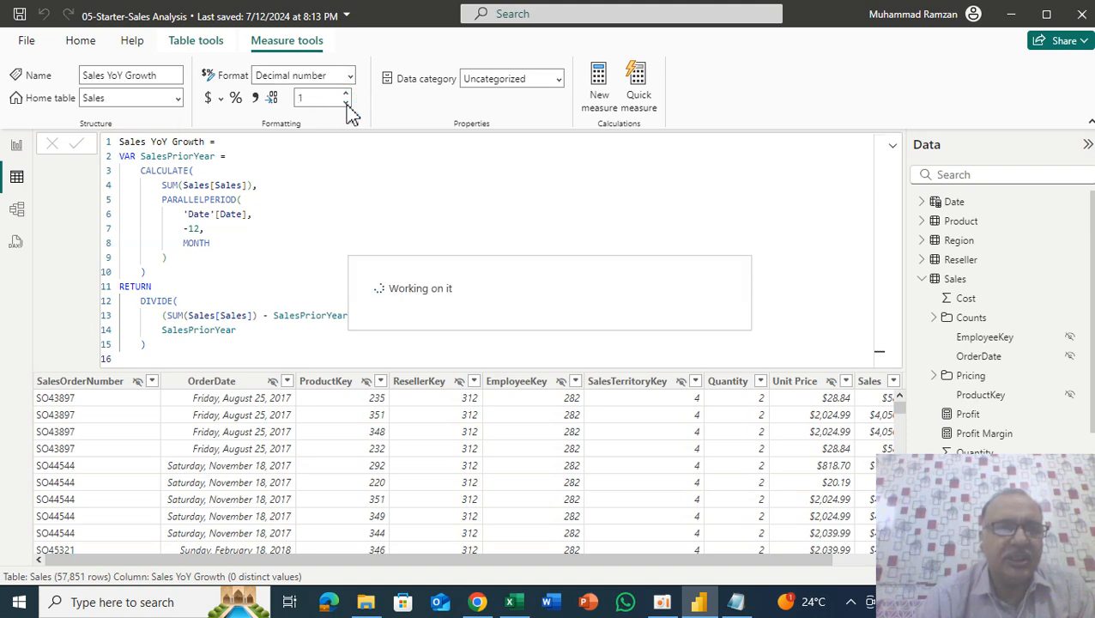
{"action": "left_click", "coordinate": [346, 103]}
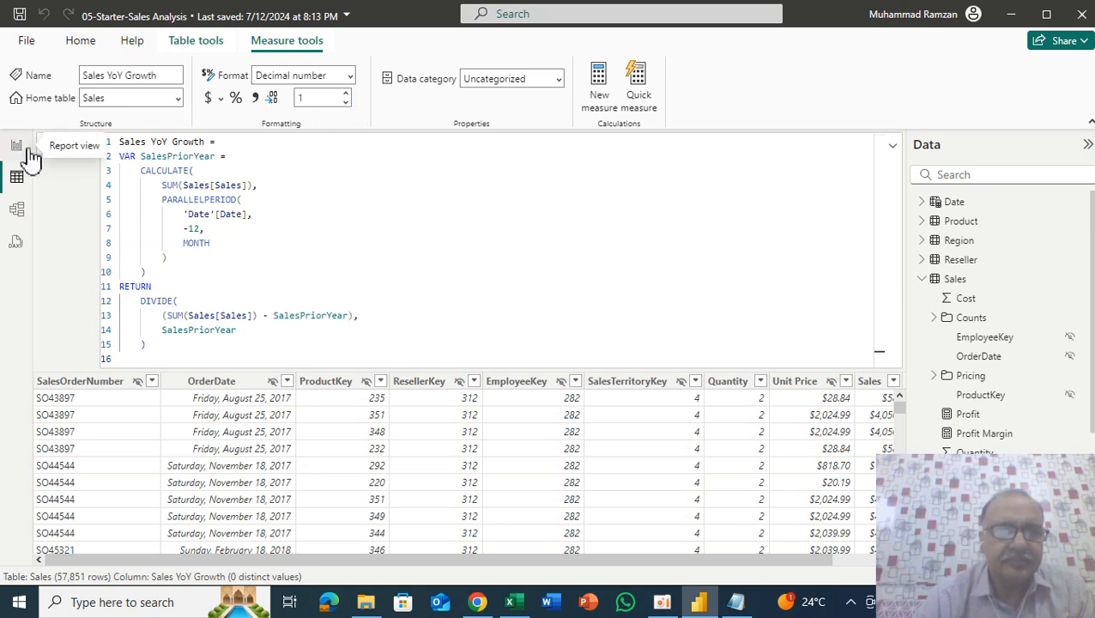
{"action": "left_click", "coordinate": [346, 103]}
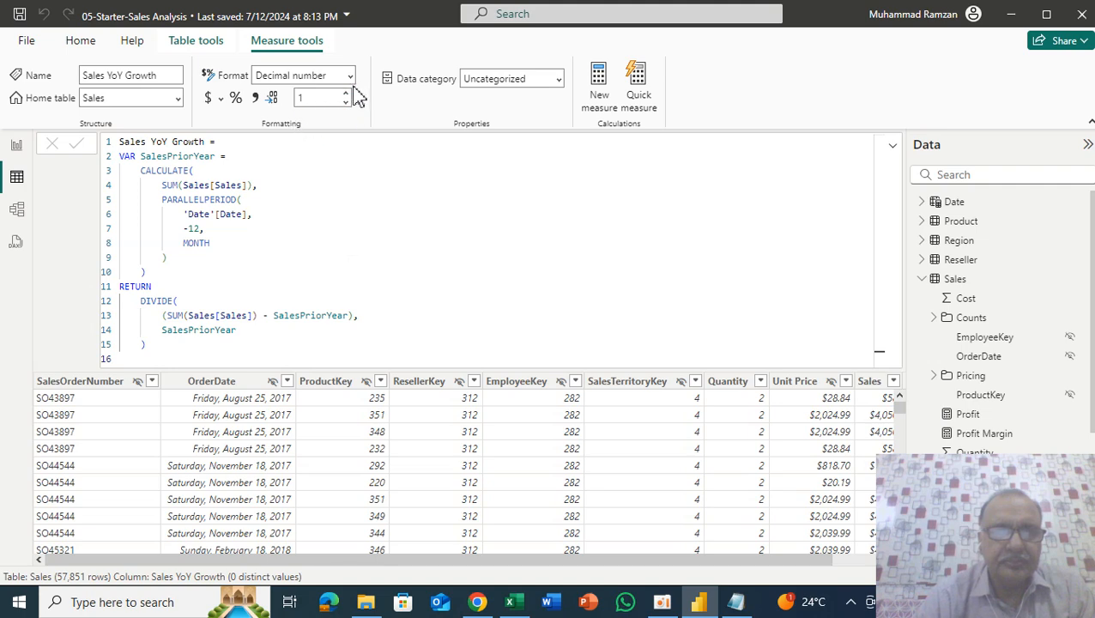
{"action": "left_click", "coordinate": [346, 102]}
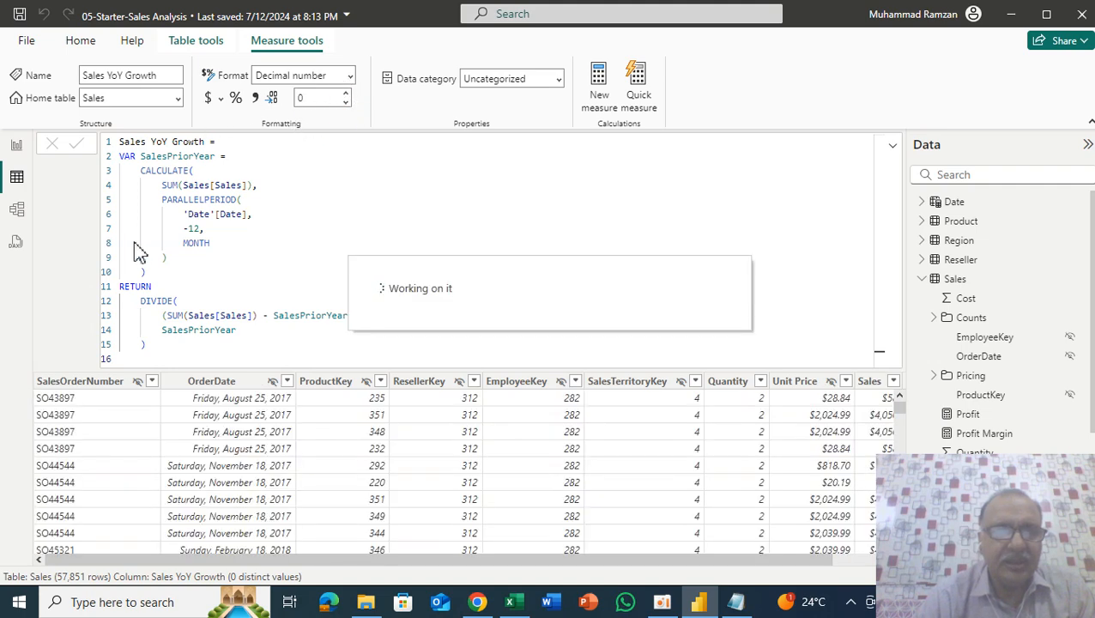
Format the Sales YoY Growth measure as a percentage with 1 decimal place
{"action": "left_click", "coordinate": [351, 75]}
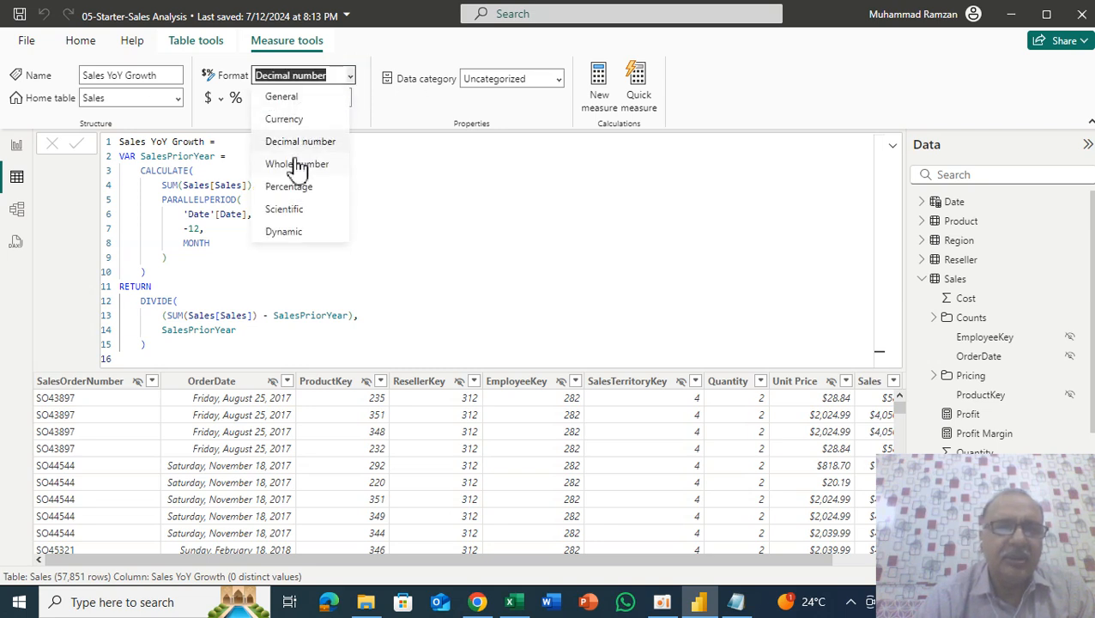
{"action": "left_click", "coordinate": [288, 185]}
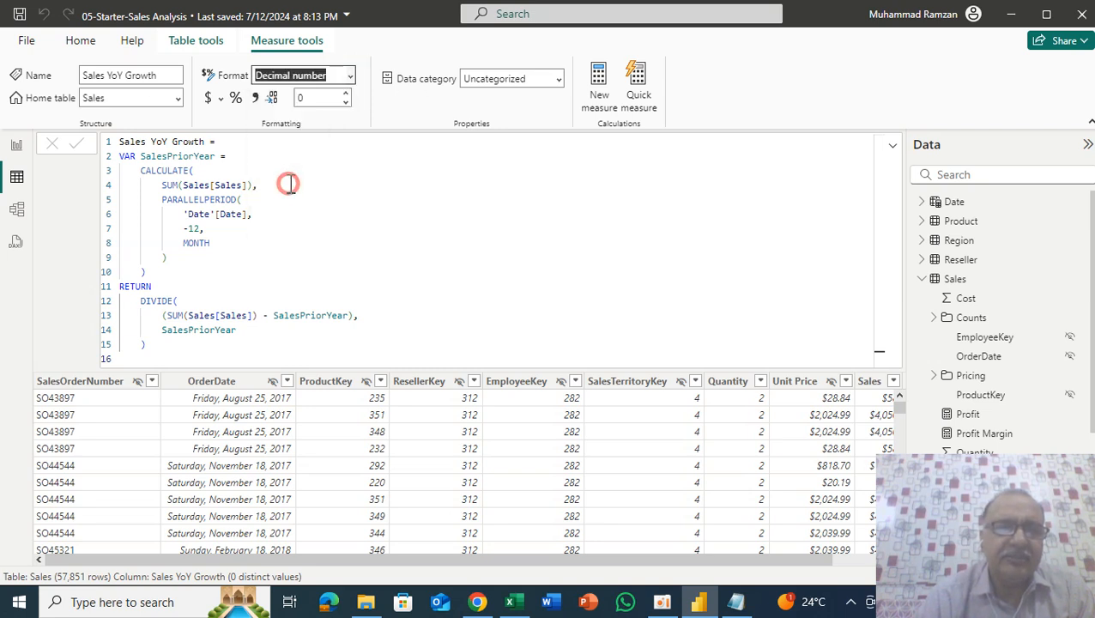
{"action": "left_click", "coordinate": [346, 93]}
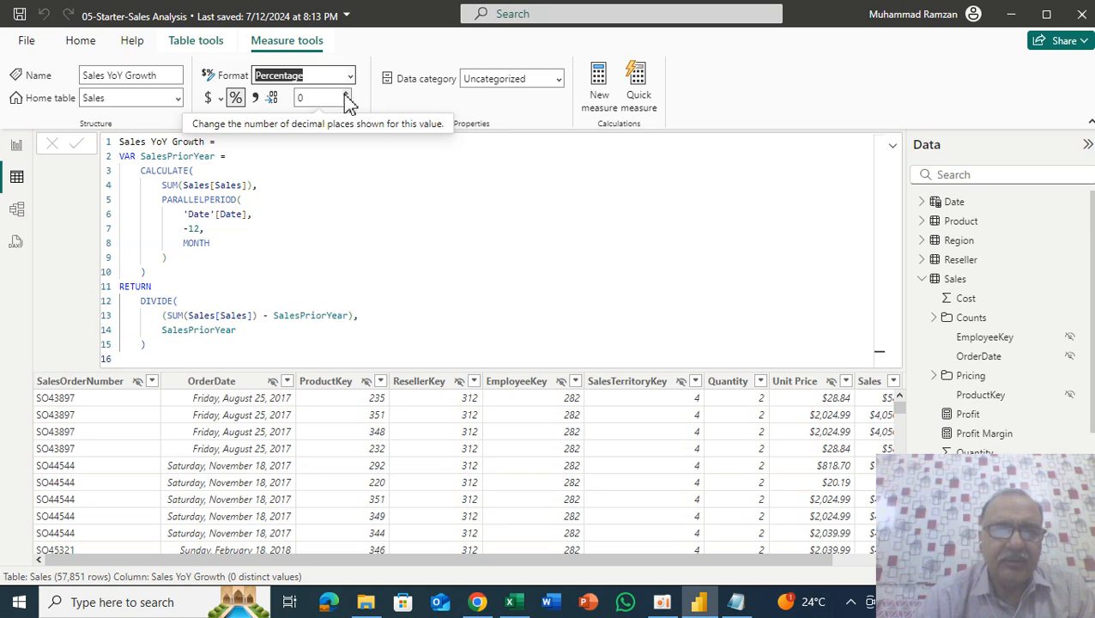
{"action": "left_click", "coordinate": [346, 95]}
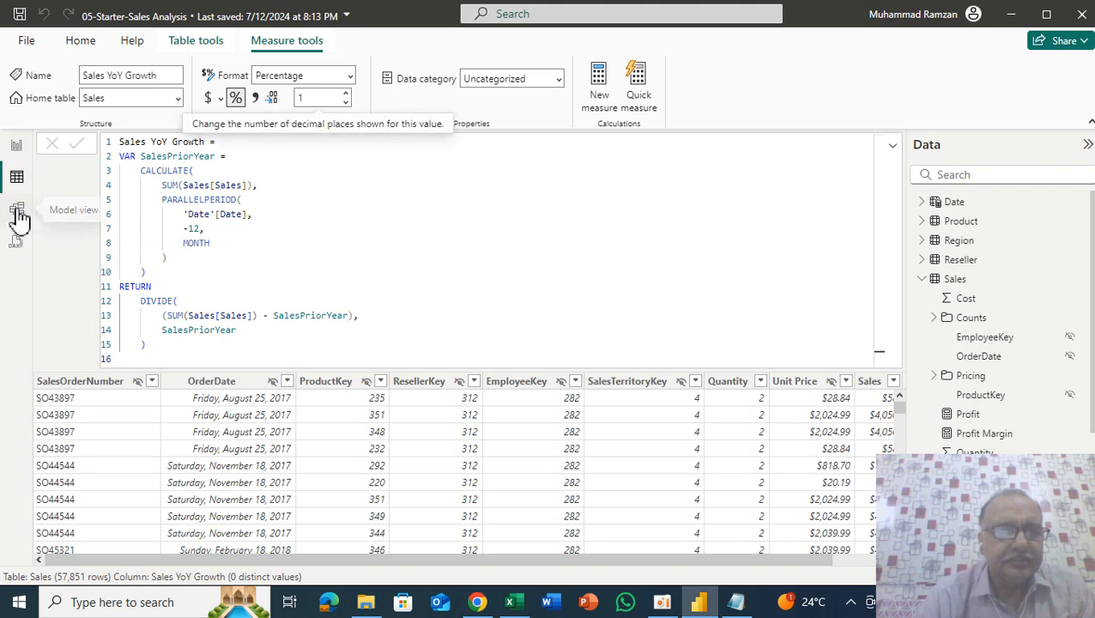
In the report view, add Sales YoY Growth to the Page 4 matrix and enlarge the matrix to fit all fiscal years
{"action": "left_click", "coordinate": [18, 148]}
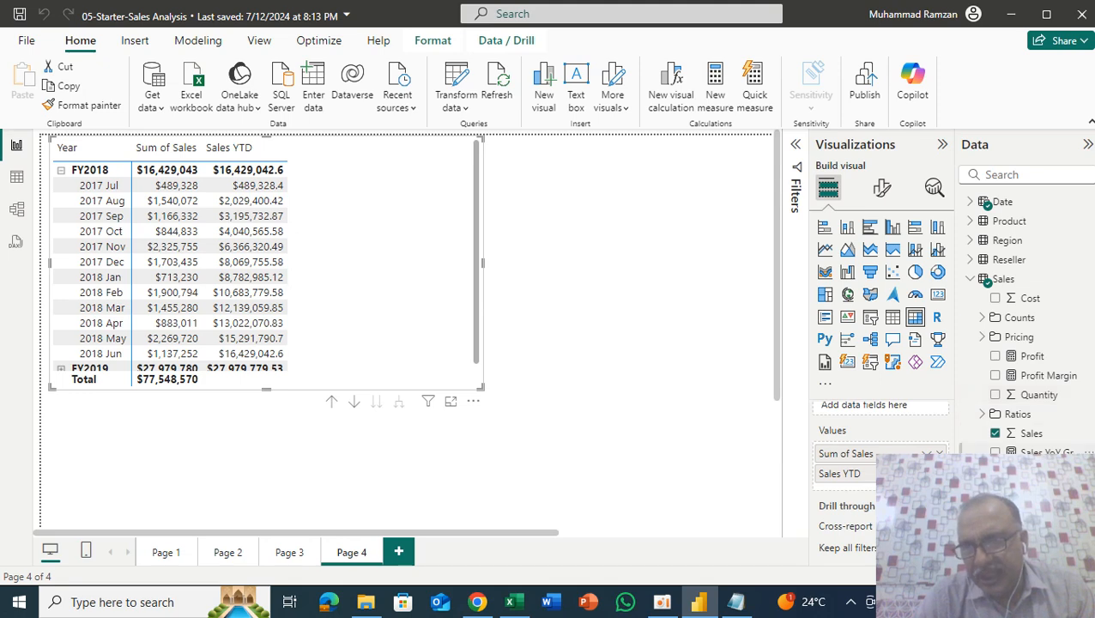
{"action": "left_click", "coordinate": [996, 451]}
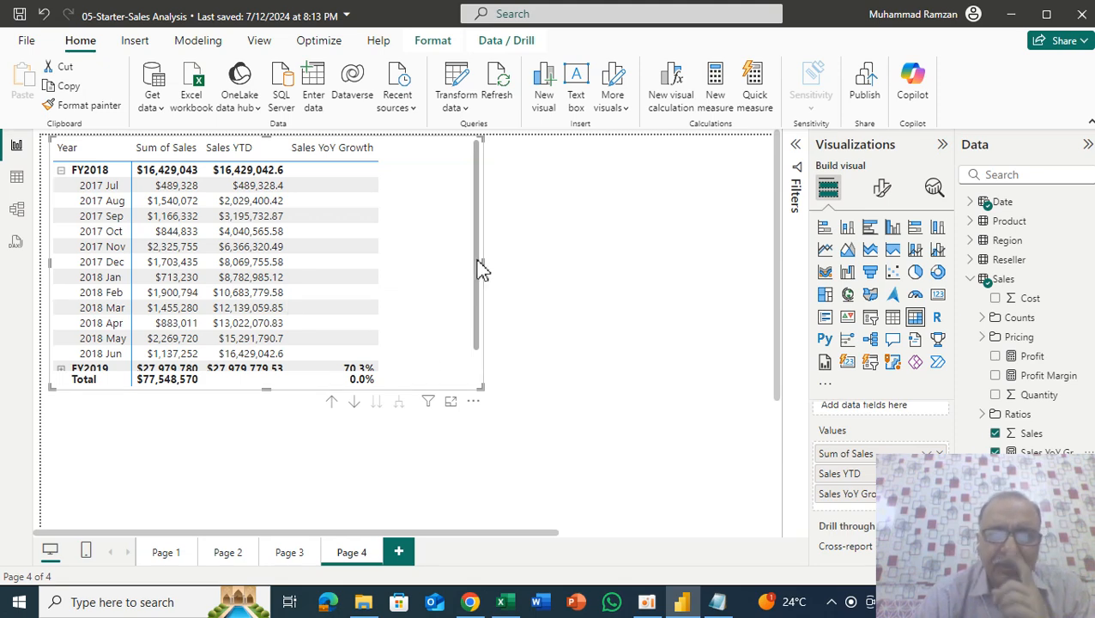
{"action": "left_click_drag", "start_coordinate": [477, 386], "coordinate": [499, 462]}
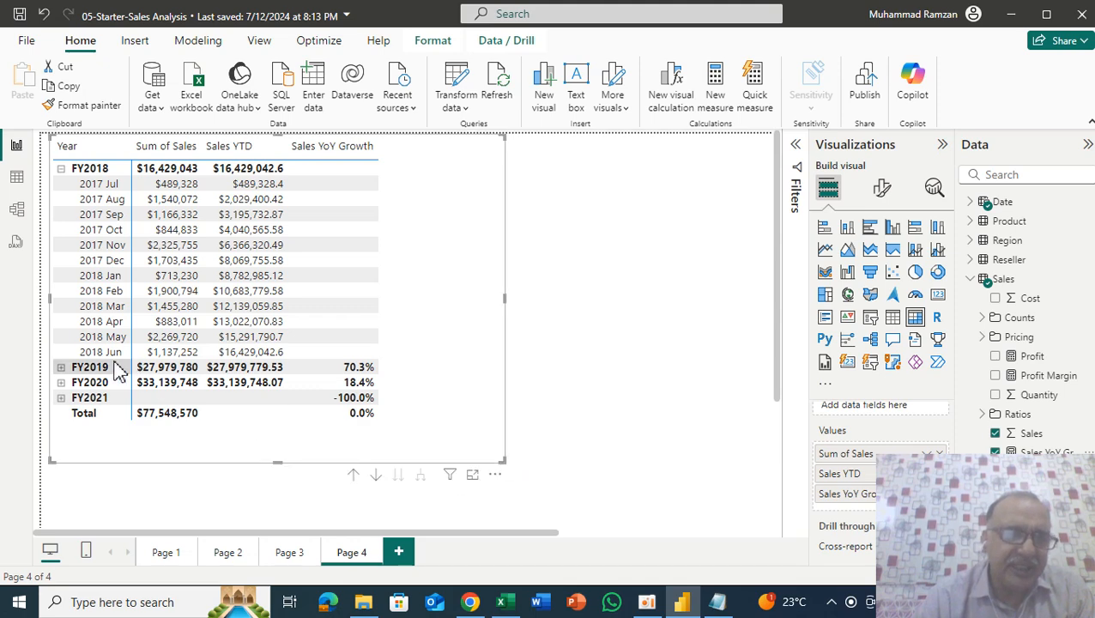
Expand FY2019 into its months in the matrix and narrow the matrix slightly
{"action": "left_click", "coordinate": [61, 368]}
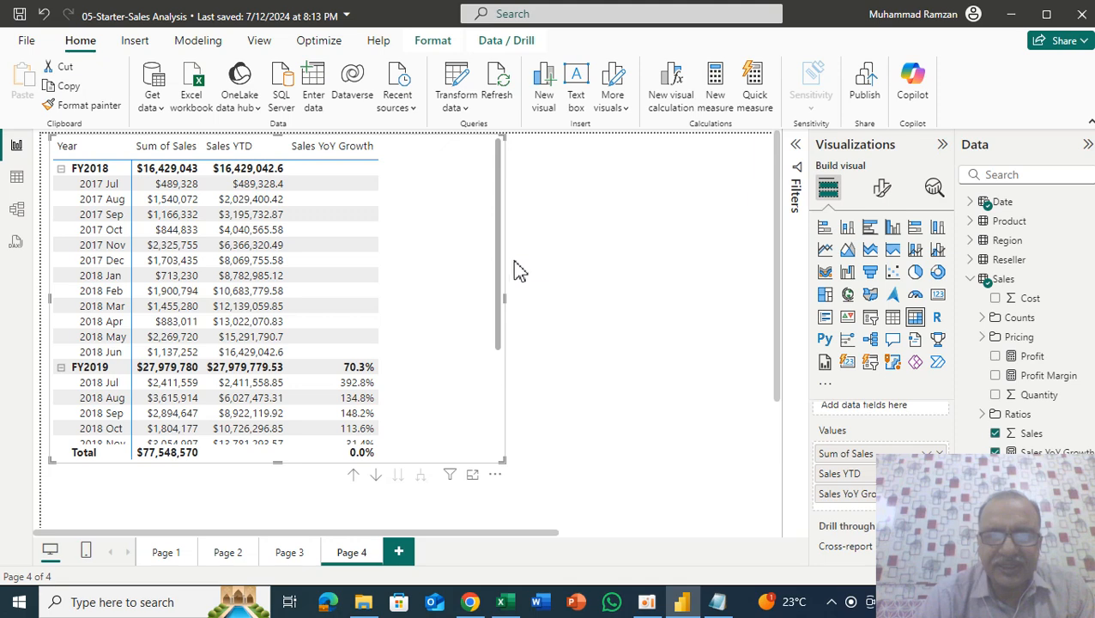
{"action": "mouse_move", "coordinate": [495, 259]}
{"action": "left_mouse_down"}
{"action": "mouse_move", "coordinate": [500, 410]}
{"action": "mouse_move", "coordinate": [487, 276]}
{"action": "left_mouse_up"}
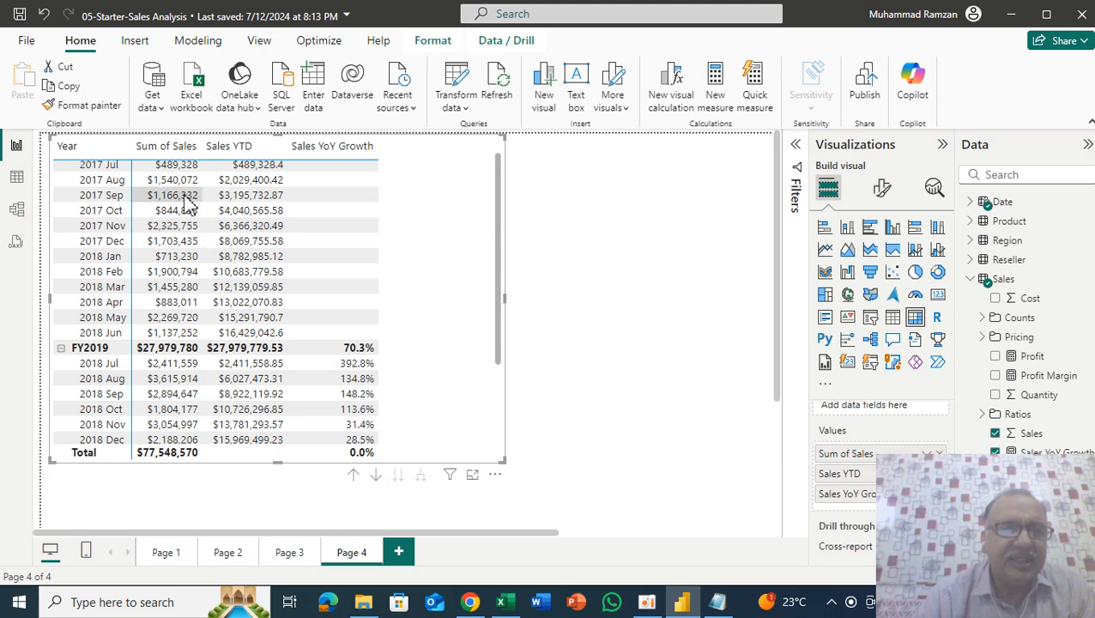
{"action": "left_click_drag", "start_coordinate": [502, 305], "coordinate": [497, 269]}
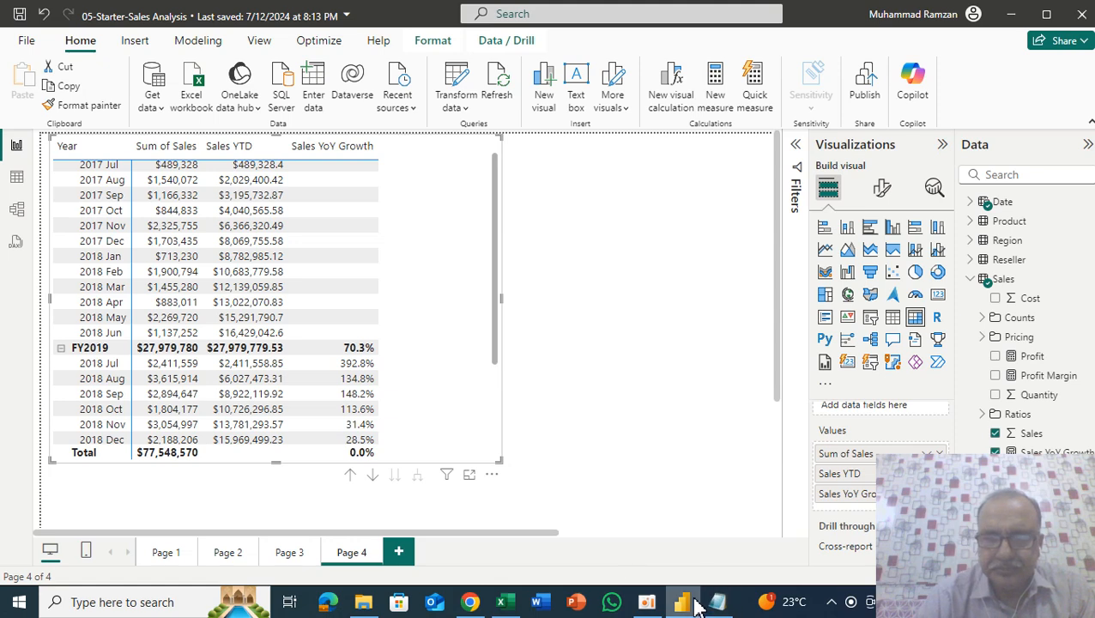
{"action": "mouse_move", "coordinate": [518, 608]}
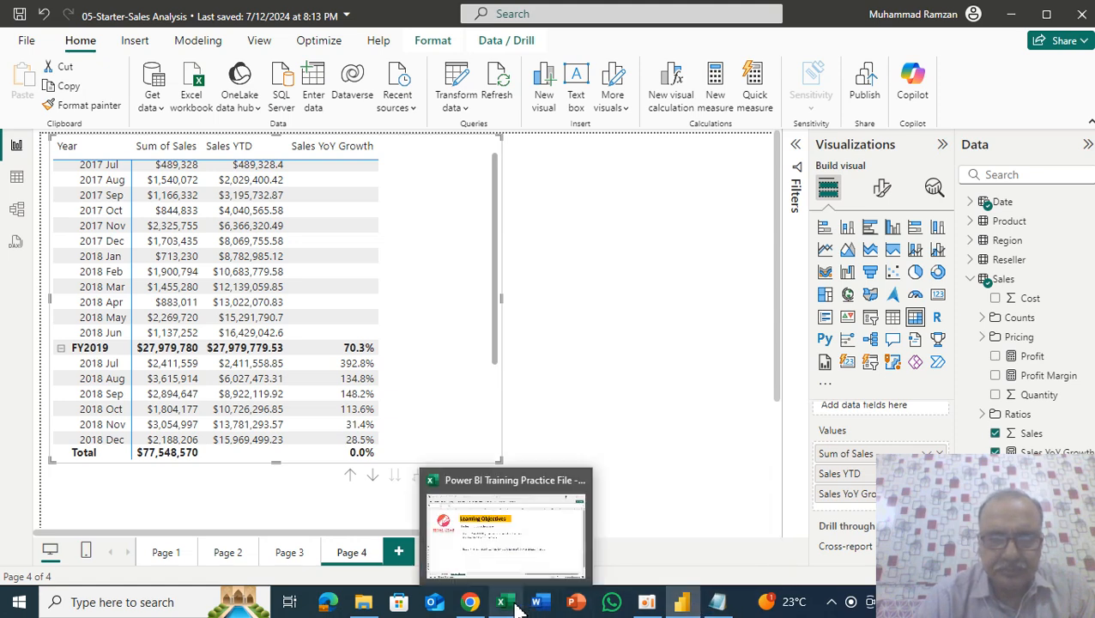